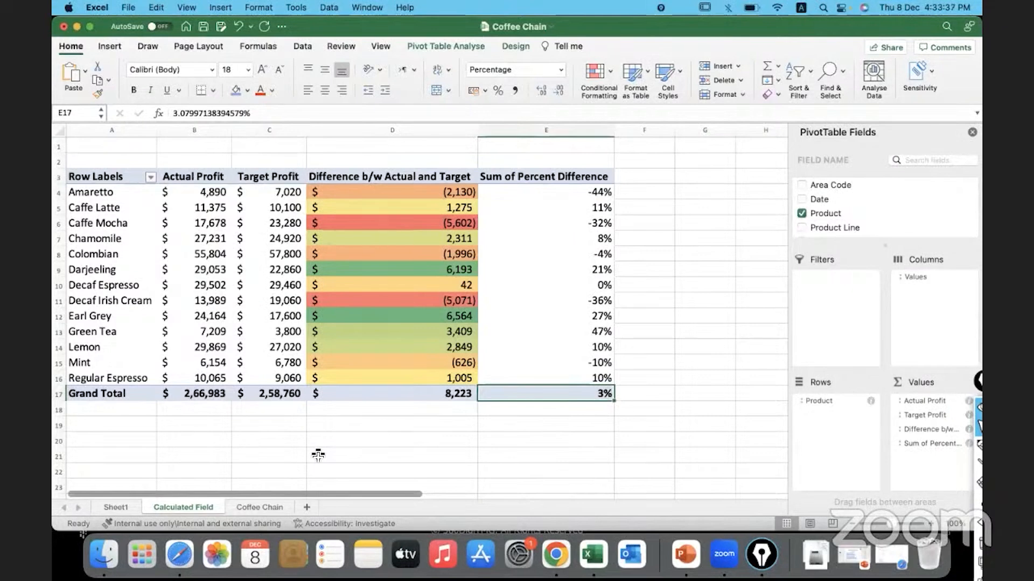
Create a pivot table from the CoffeeChain table on the Coffee Chain sheet, placed on a new worksheet
click(259, 507)
click(313, 279)
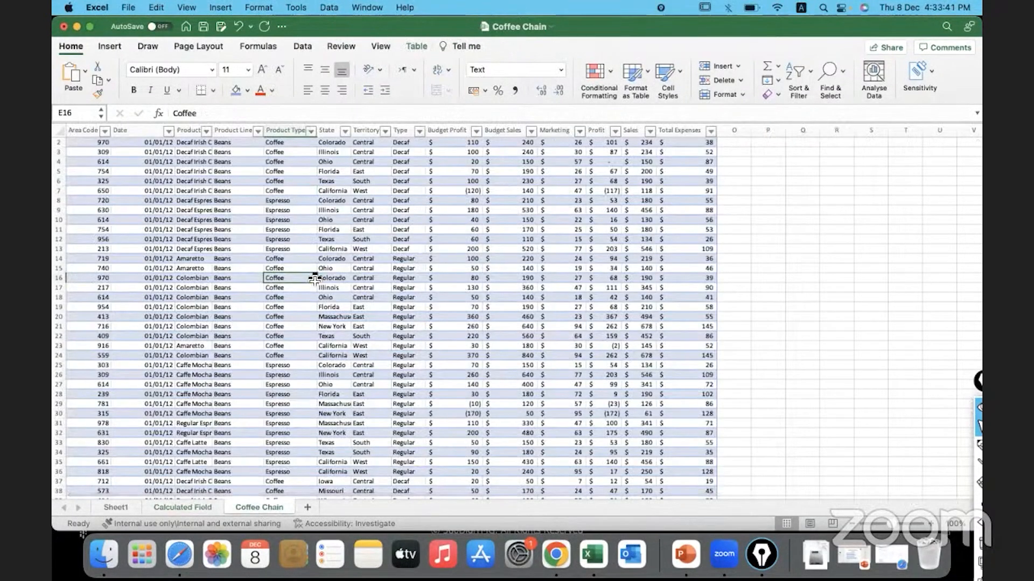
click(415, 49)
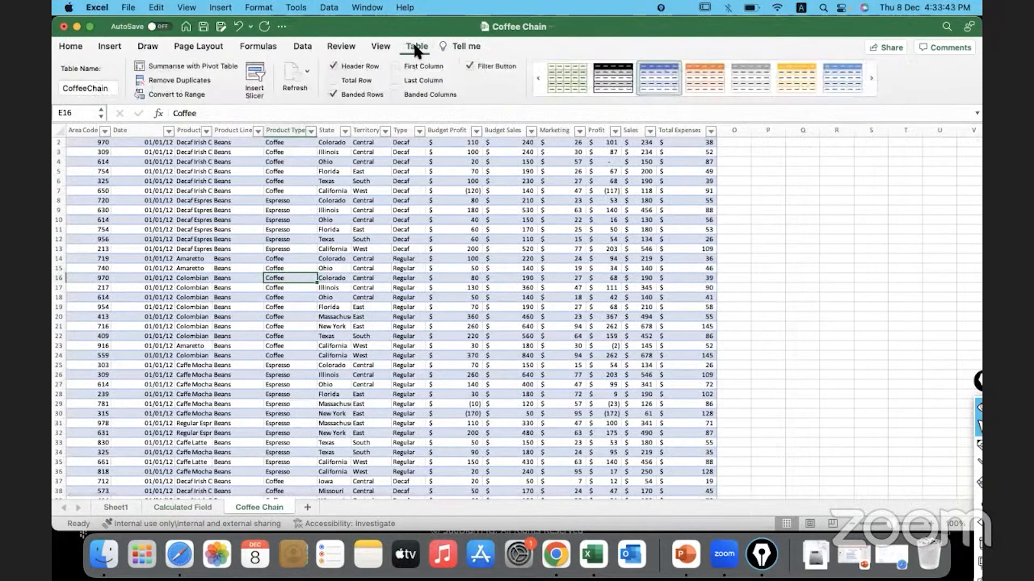
click(179, 66)
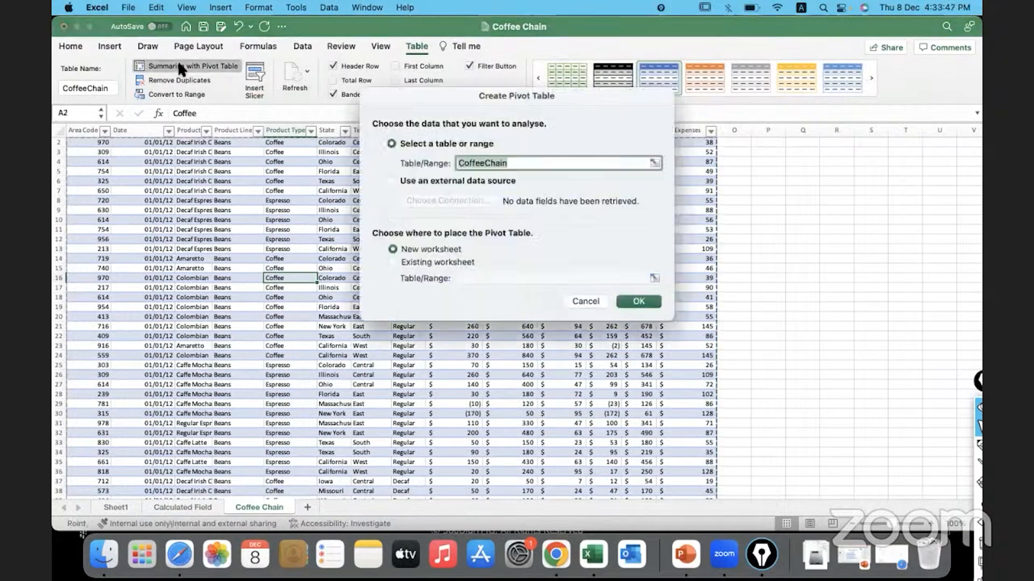
click(636, 300)
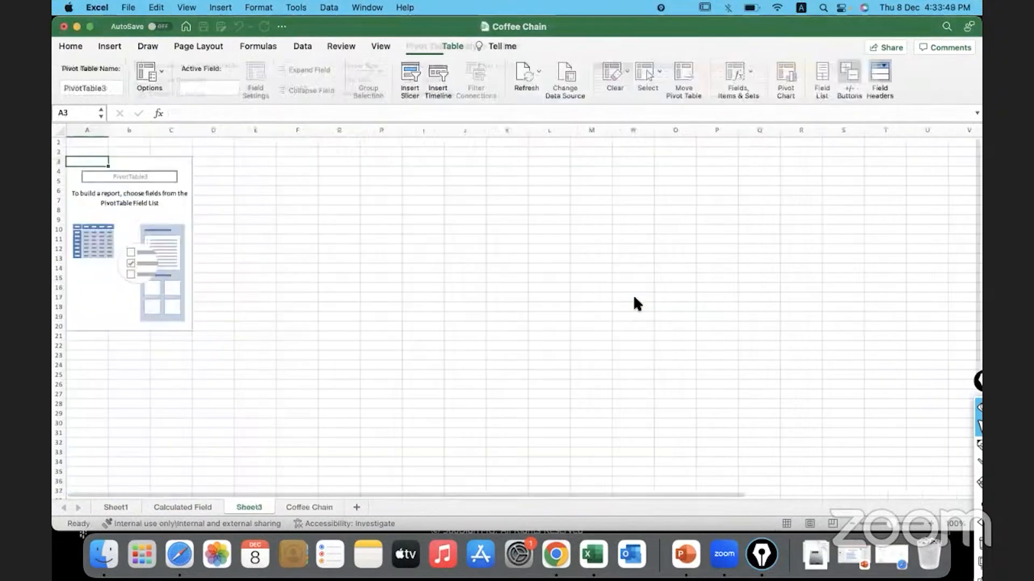
Rename the new pivot table worksheet as "Show Data As option"
double_click(255, 506)
text(Show Data)
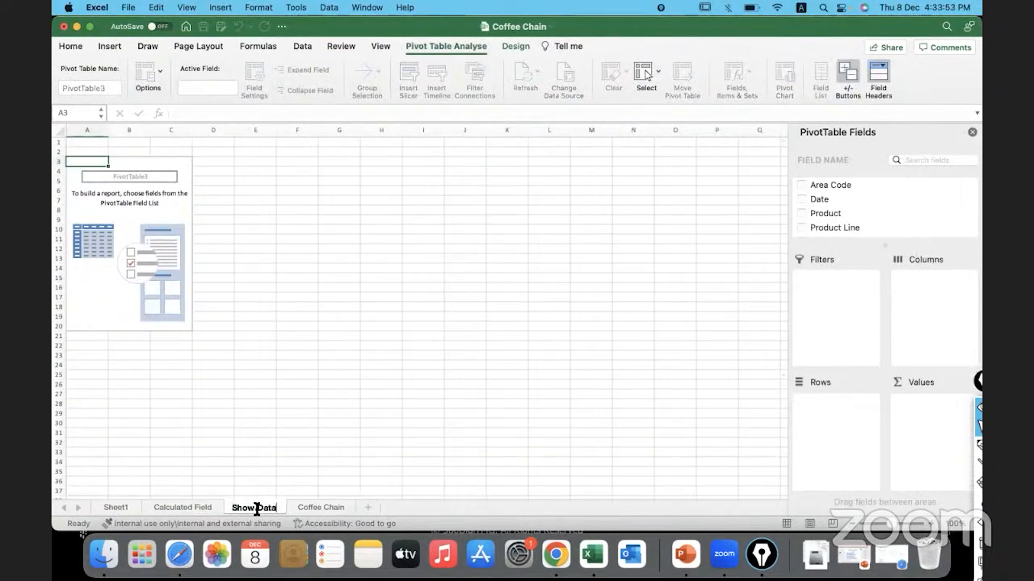
text( As option)
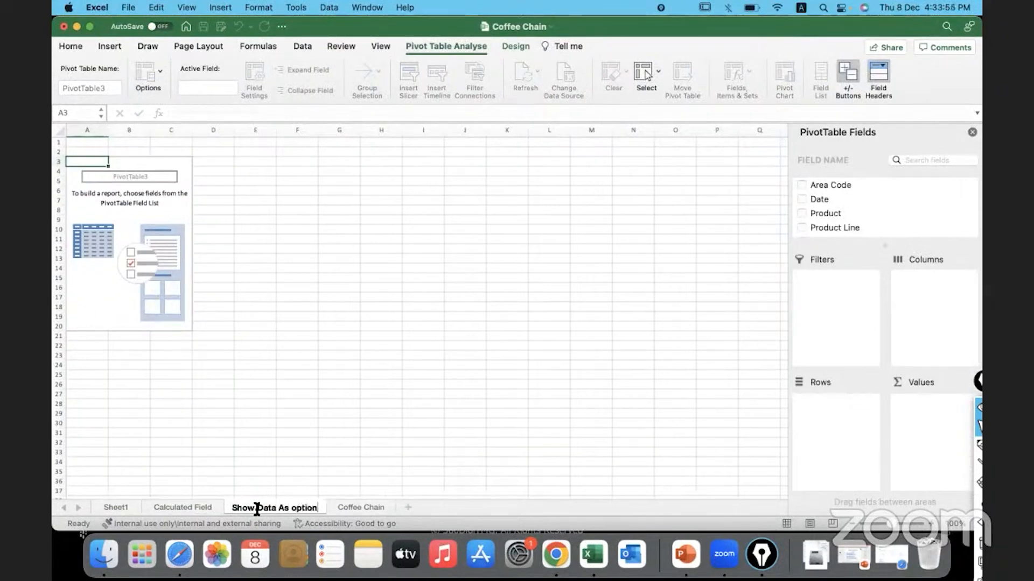
key(Return)
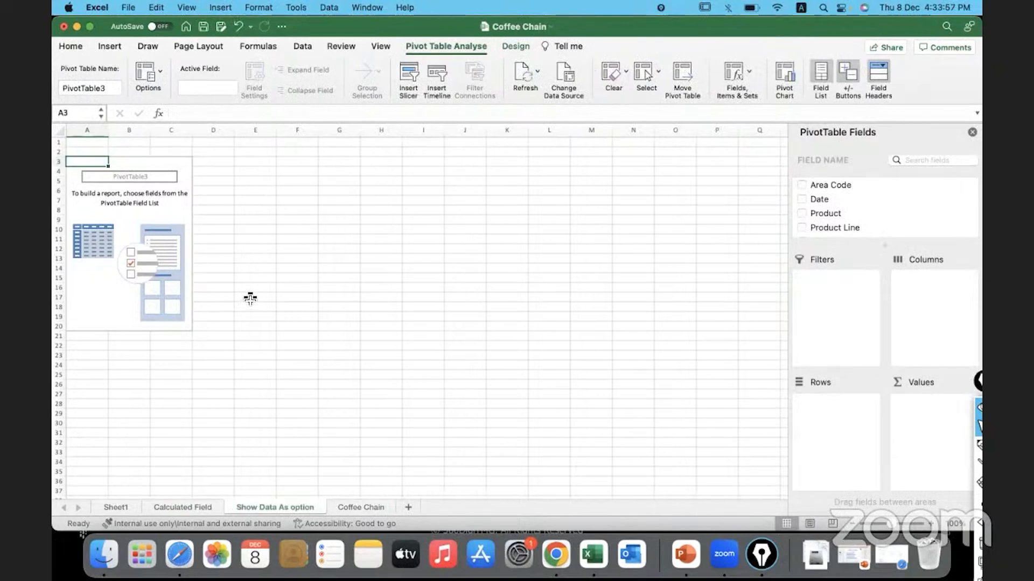
Widen all columns of the sheet and set the font size of every cell to 18
key(super+a)
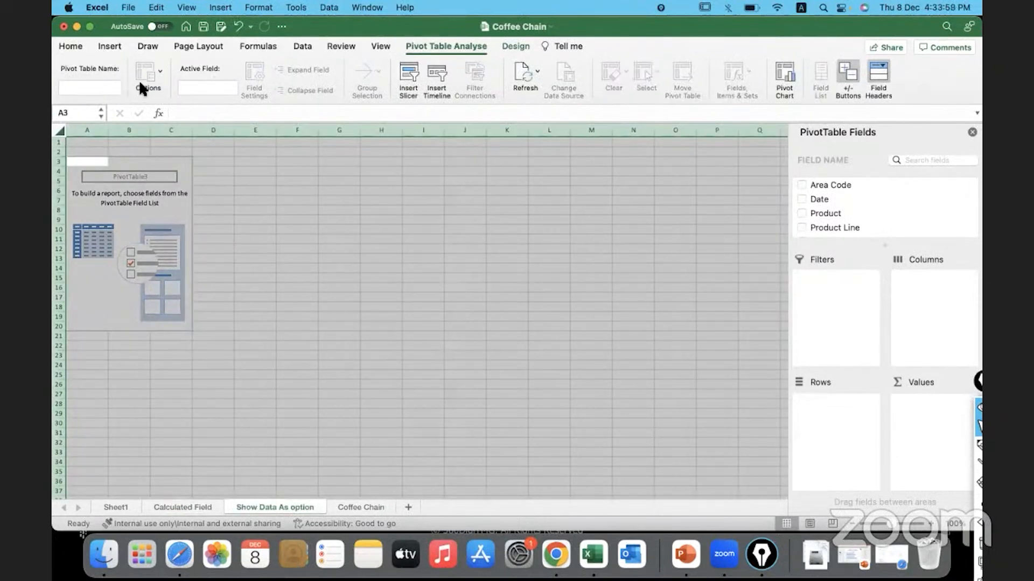
click(71, 46)
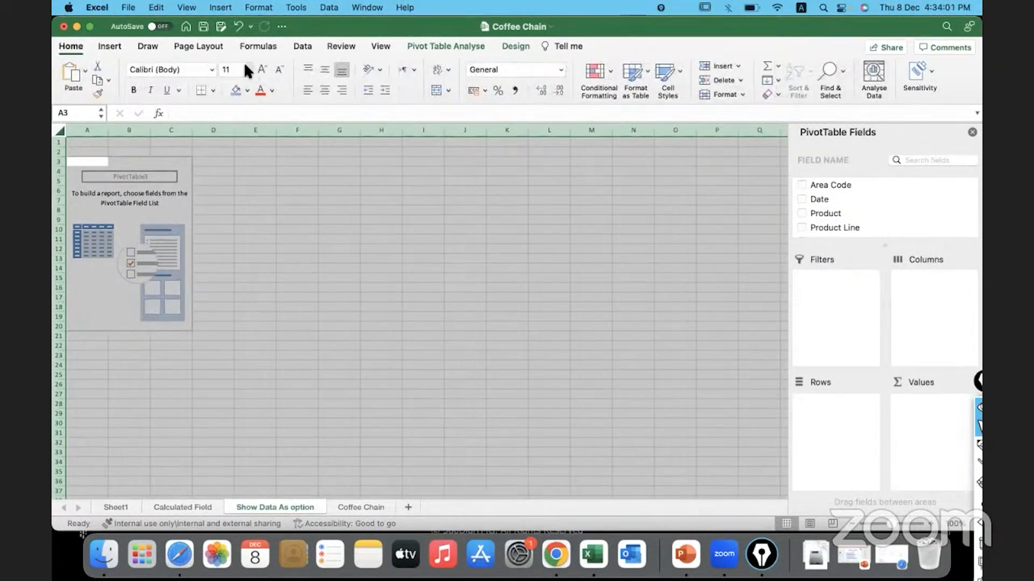
click(247, 70)
click(237, 200)
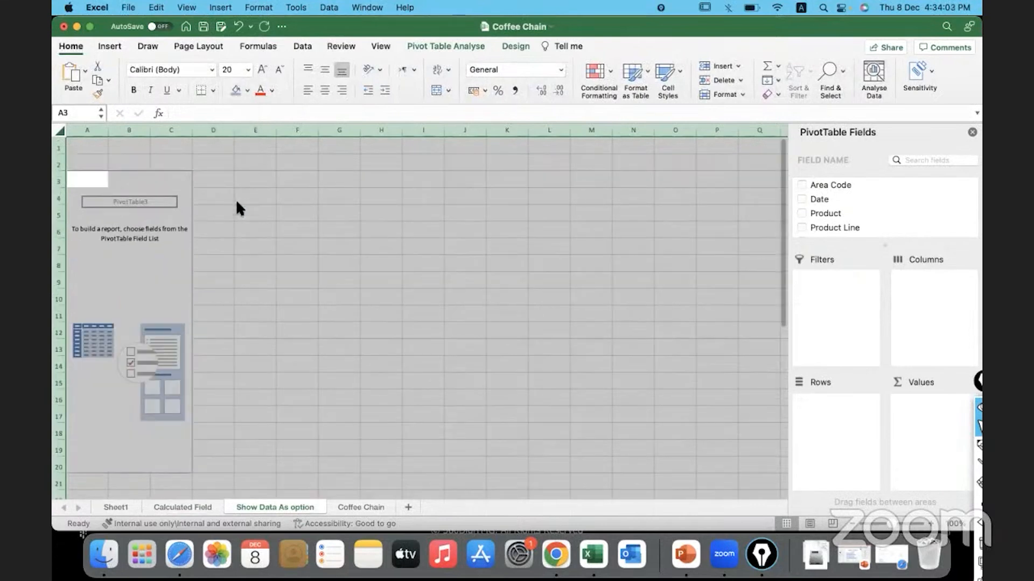
drag(194, 130, 220, 130)
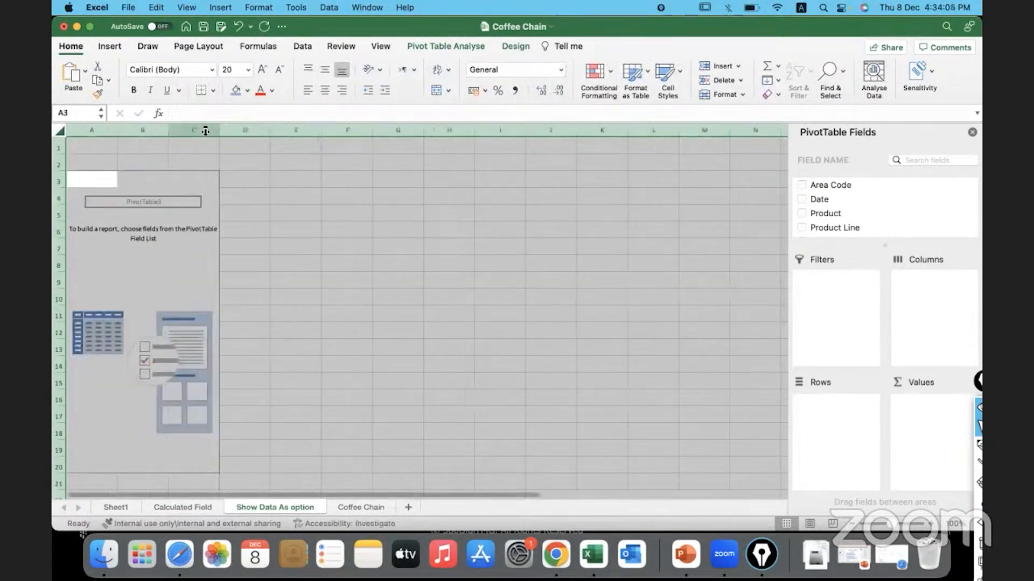
click(247, 69)
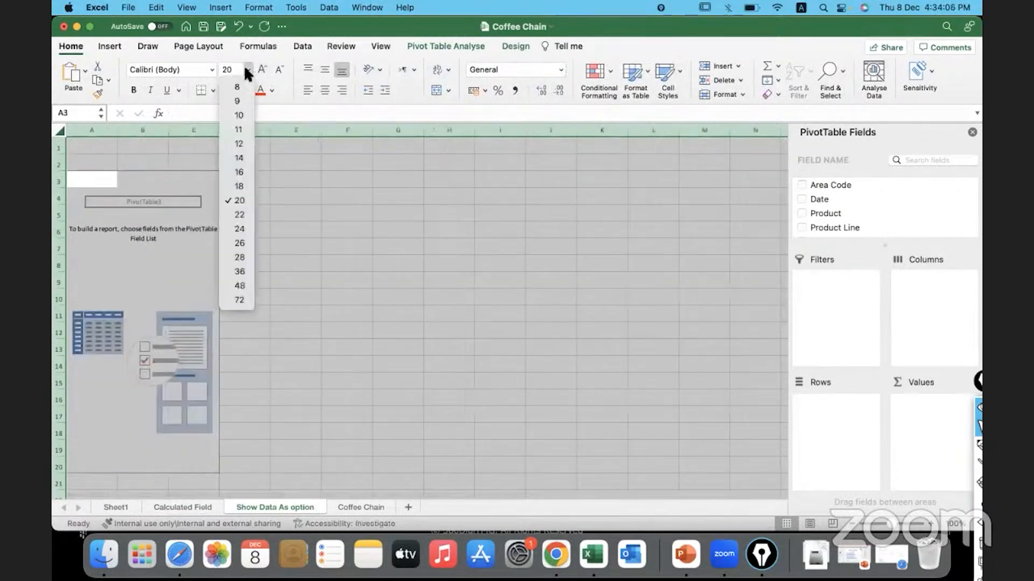
click(237, 187)
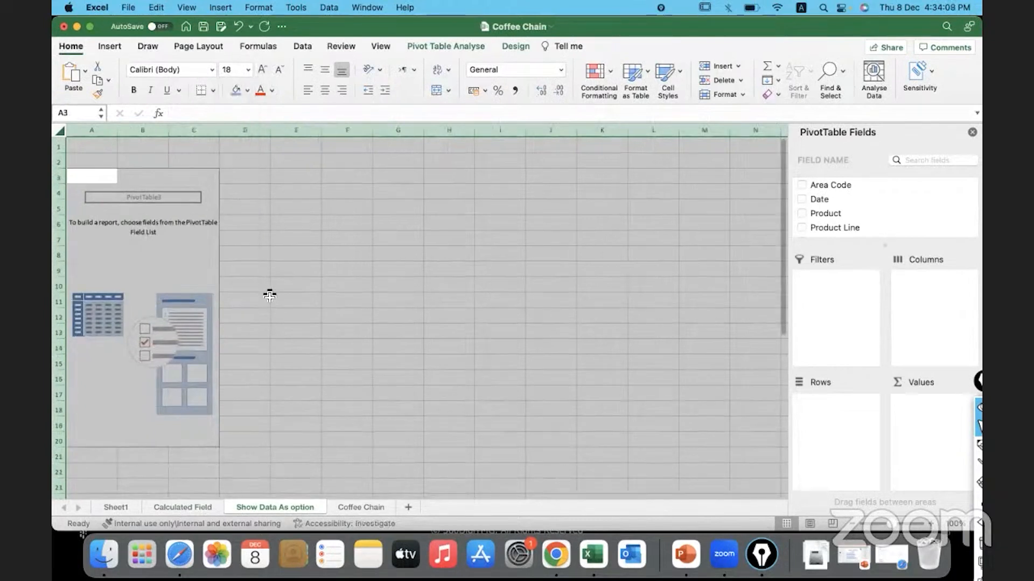
Name the pivot table BuiltInCalculations
click(159, 210)
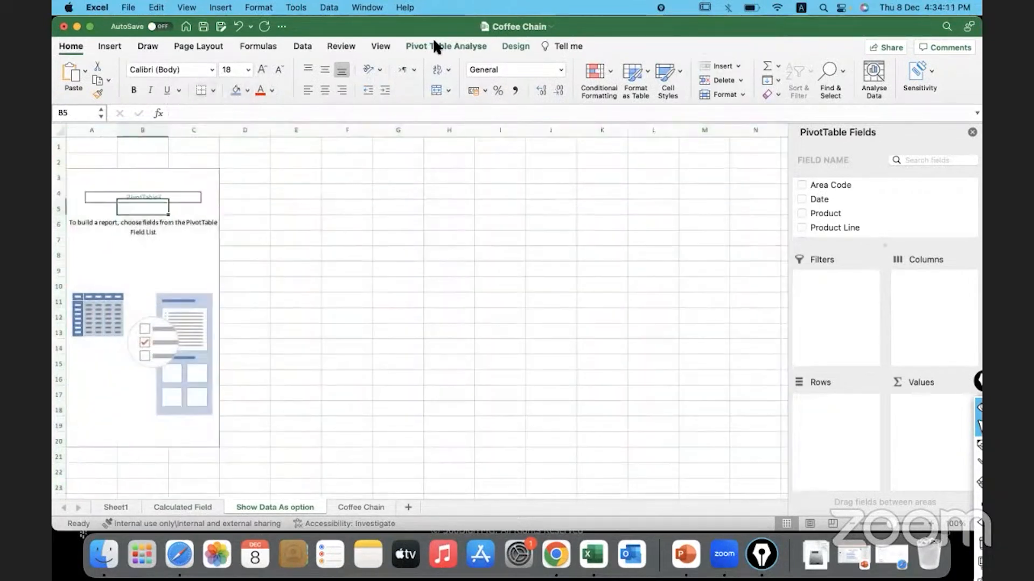
click(435, 46)
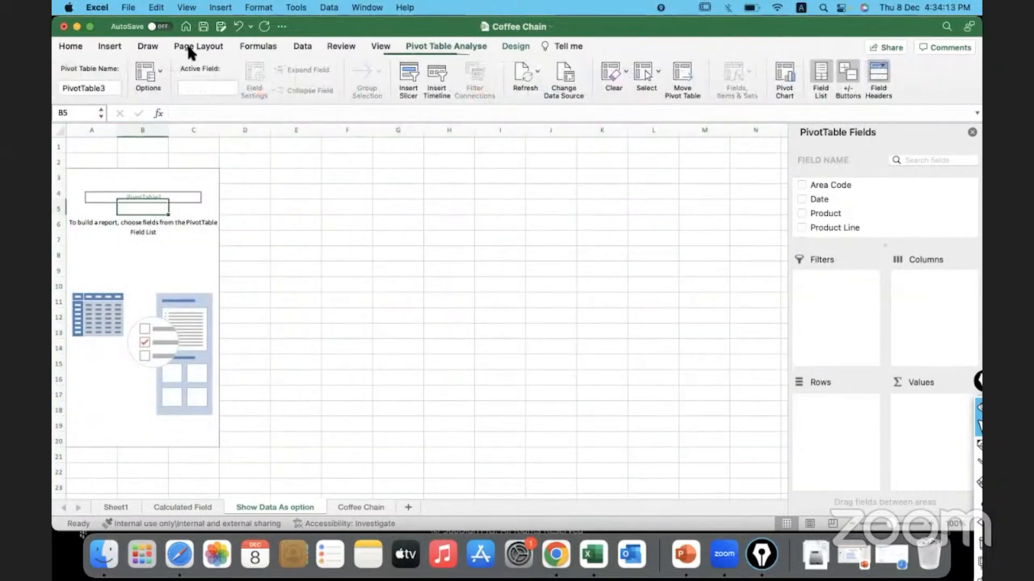
click(58, 88)
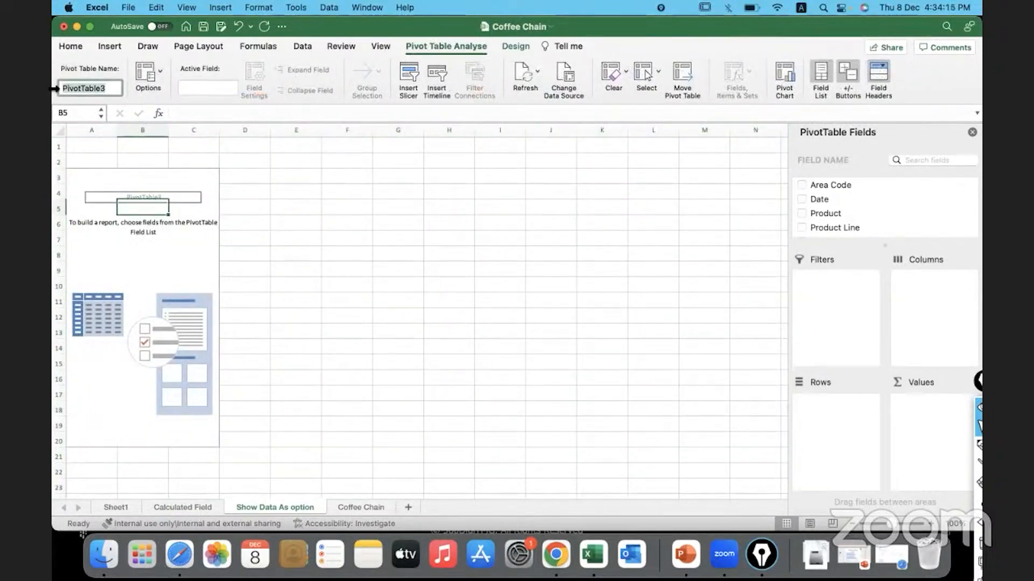
text(BuiltInCalculations)
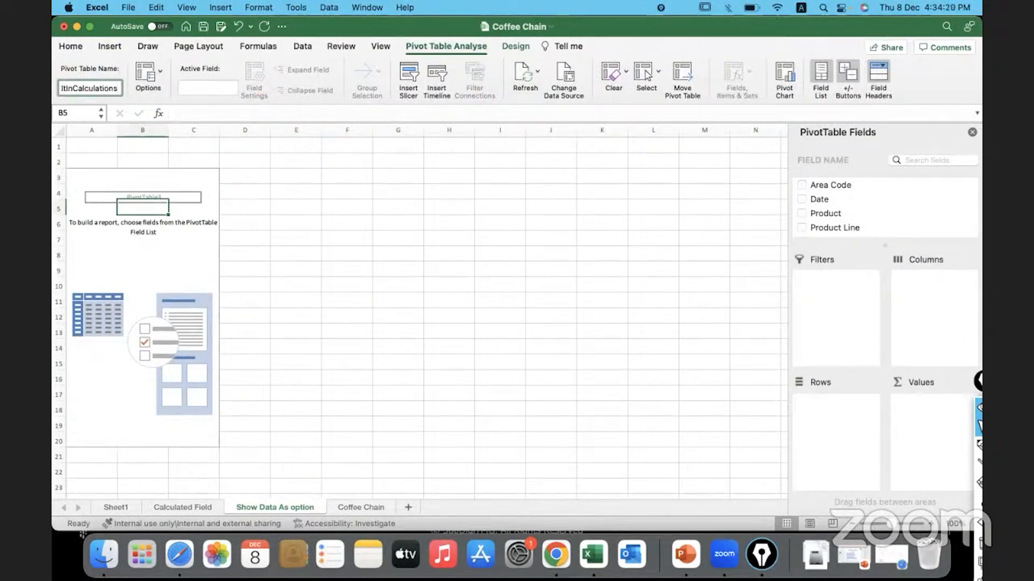
key(Return)
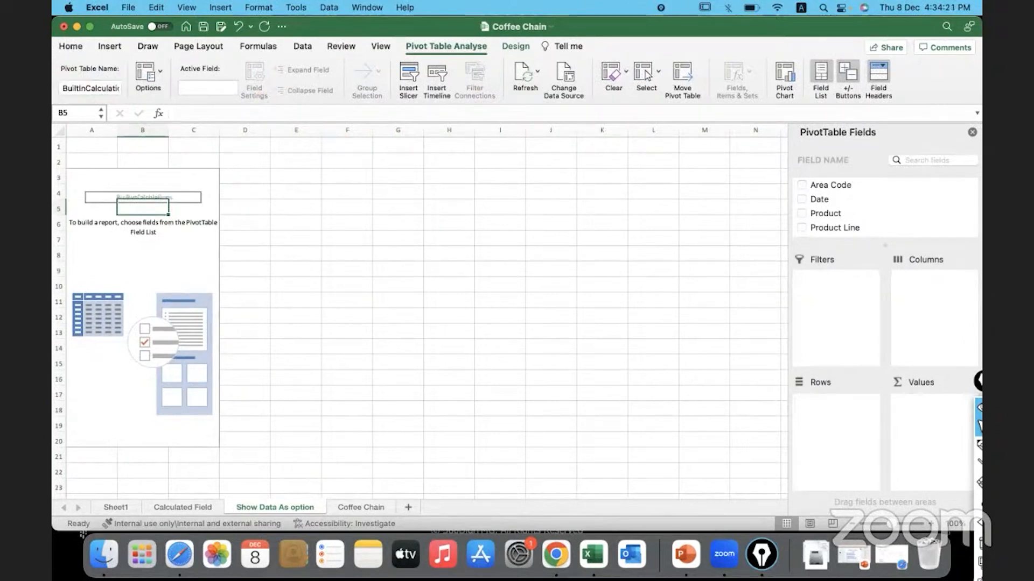
Place Product in the pivot table's rows and Territory in its columns, and widen the territory columns
click(171, 245)
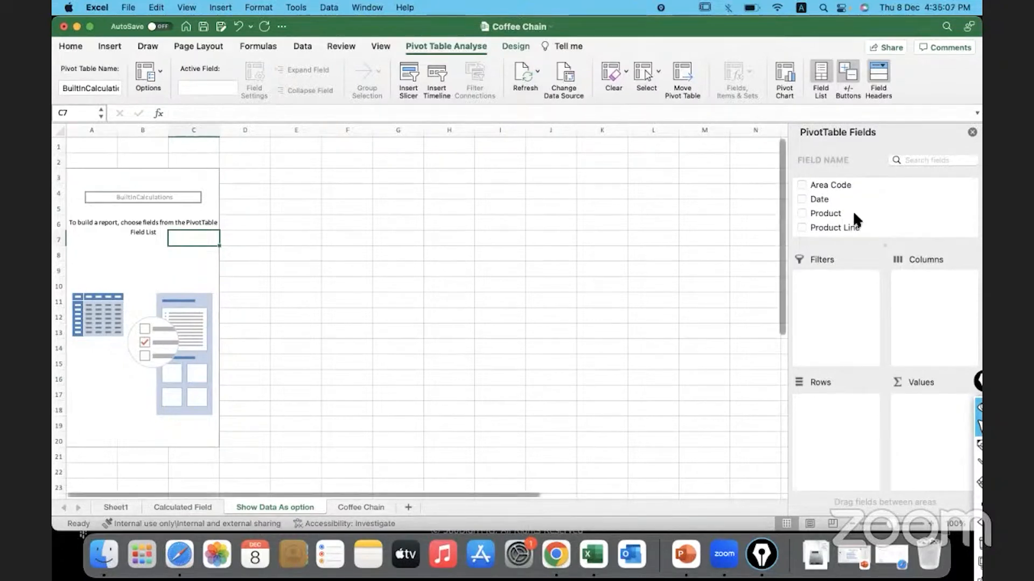
drag(833, 213, 833, 404)
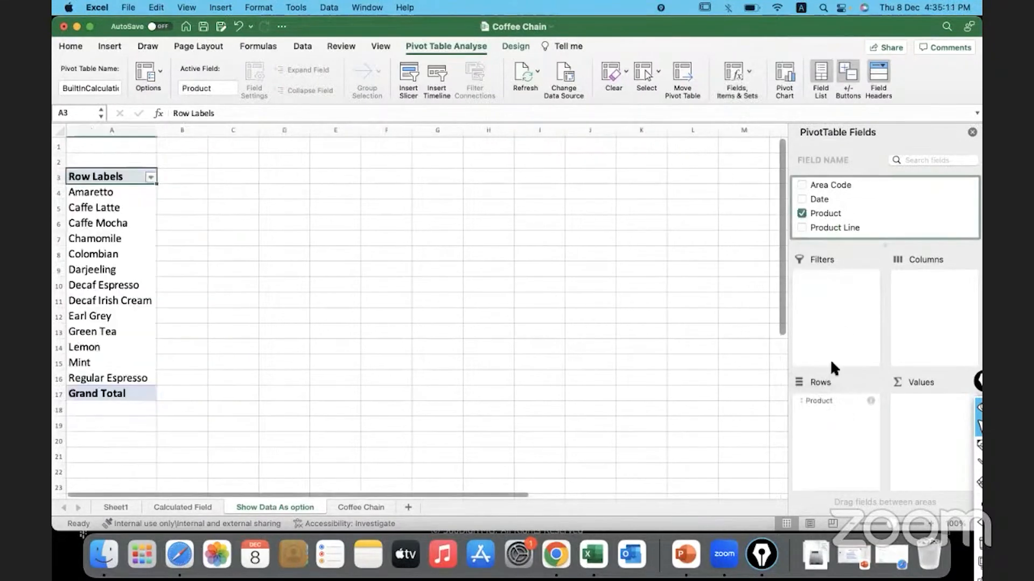
scroll(837, 213, down, 3)
drag(834, 202, 935, 285)
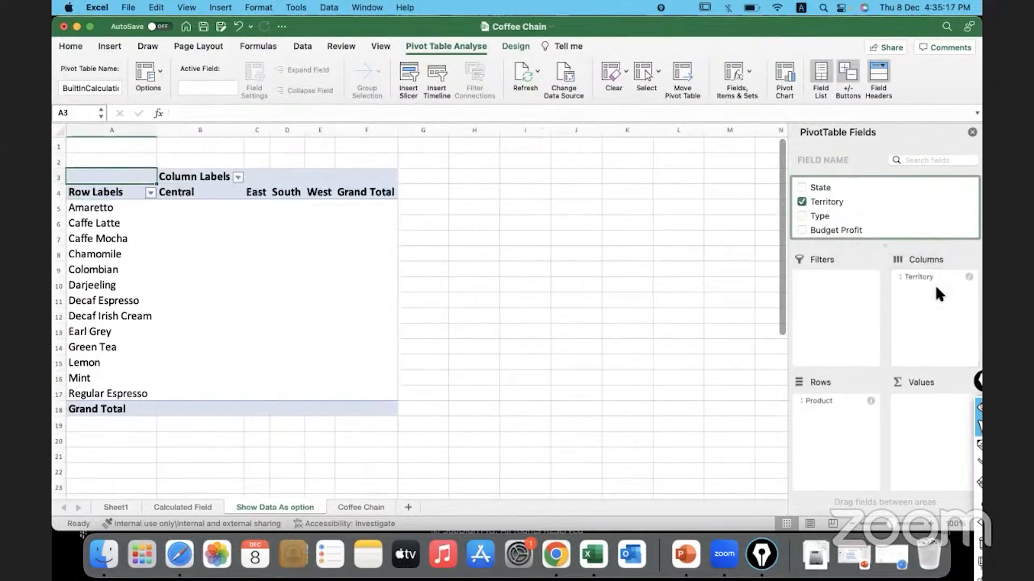
drag(270, 130, 415, 131)
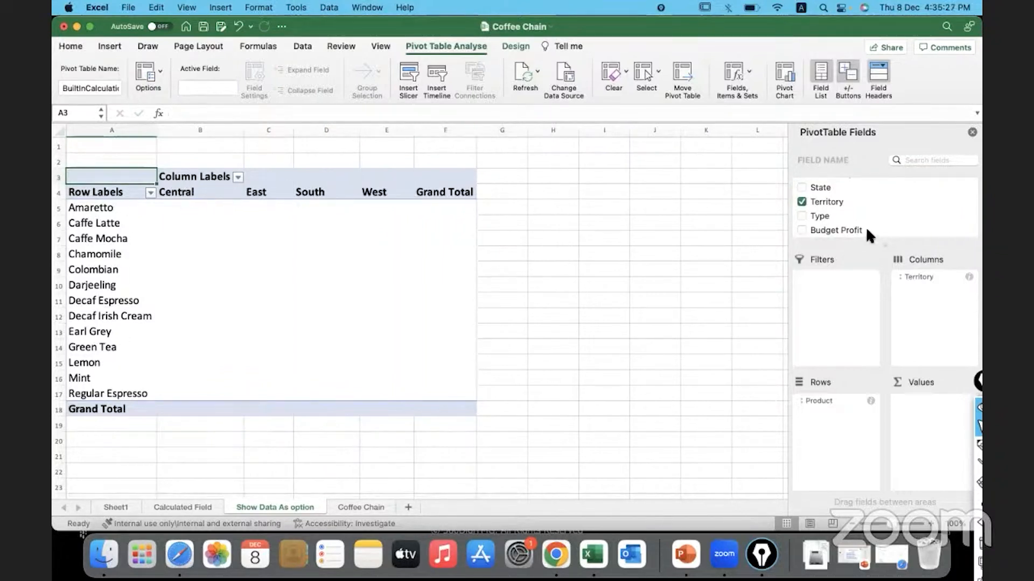
Replace Product with Product Type in the pivot table's rows and widen the East, South and West columns
scroll(851, 202, up, 10)
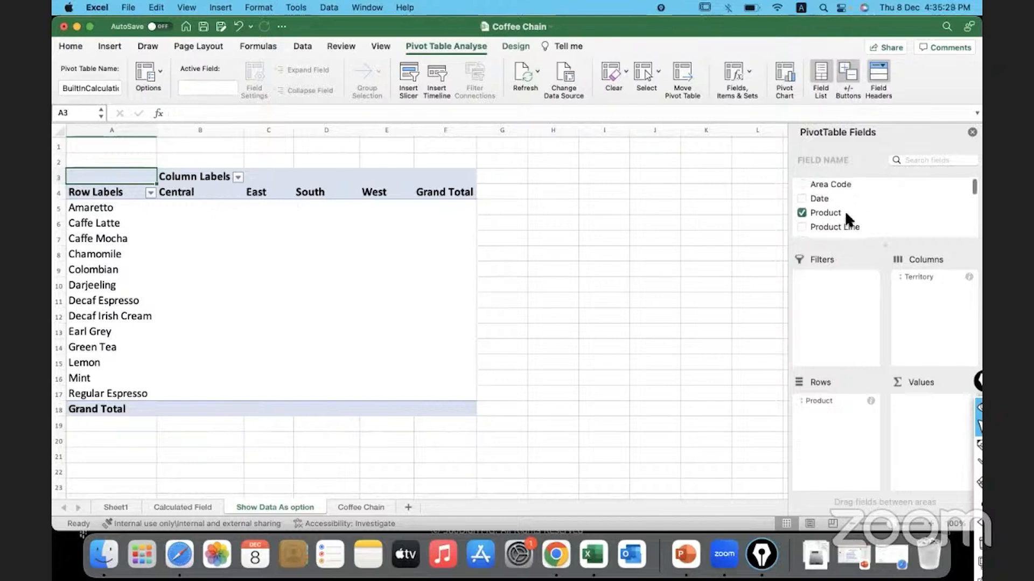
scroll(850, 219, down, 3)
drag(843, 201, 696, 339)
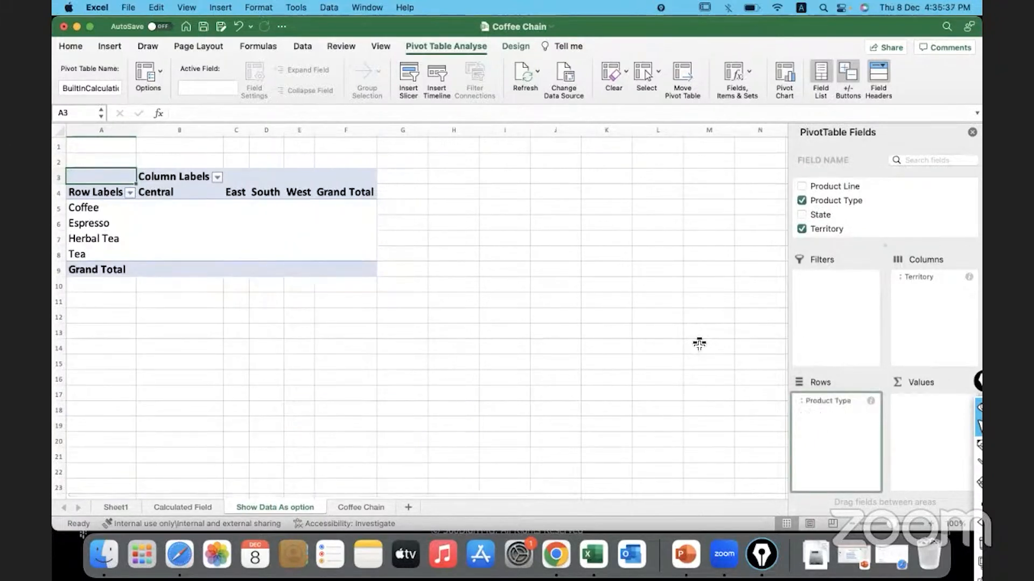
click(243, 132)
drag(243, 131, 392, 133)
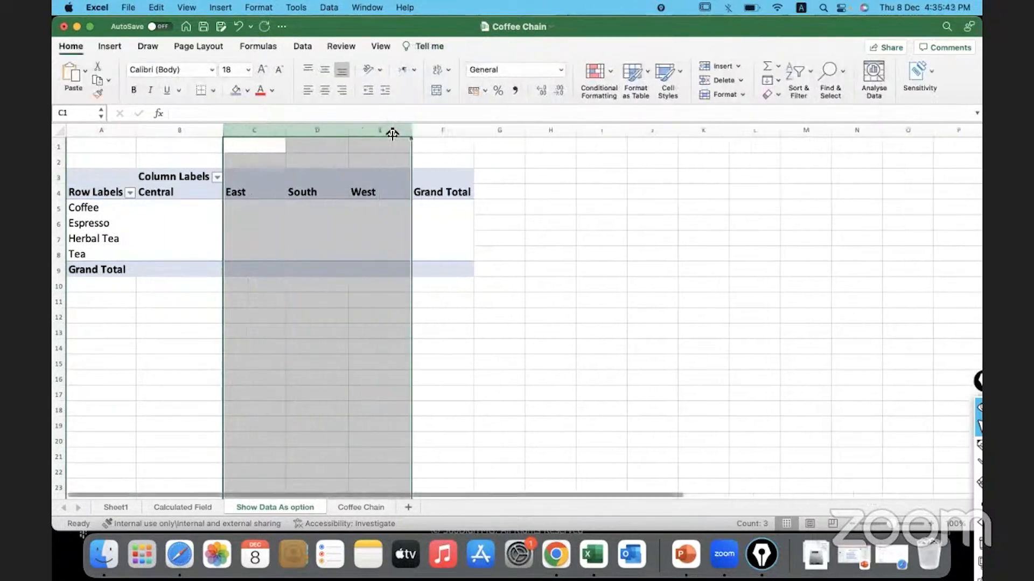
Add Sales to the pivot table's values as a sum
click(190, 209)
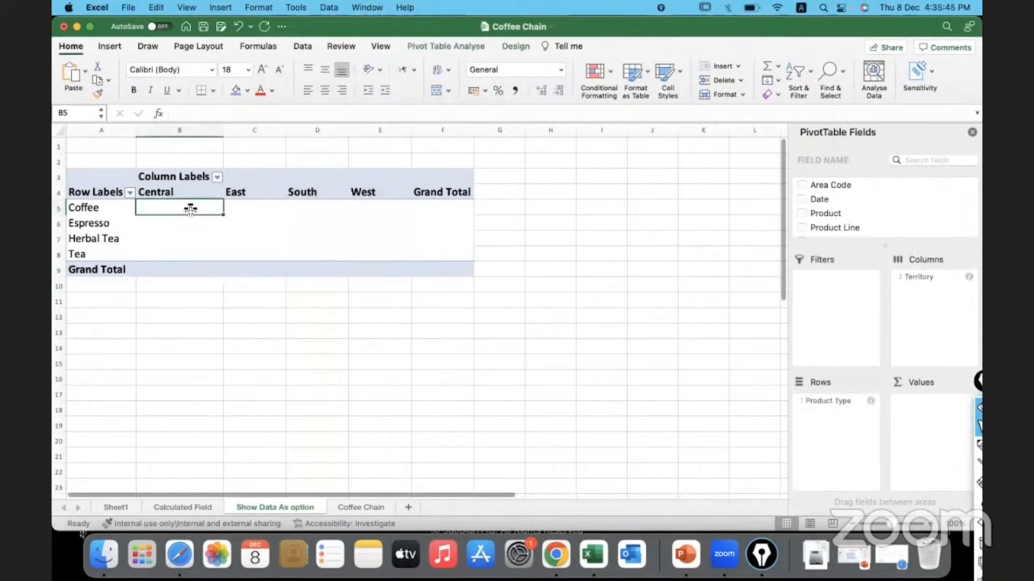
scroll(905, 209, down, 5)
drag(821, 185, 946, 411)
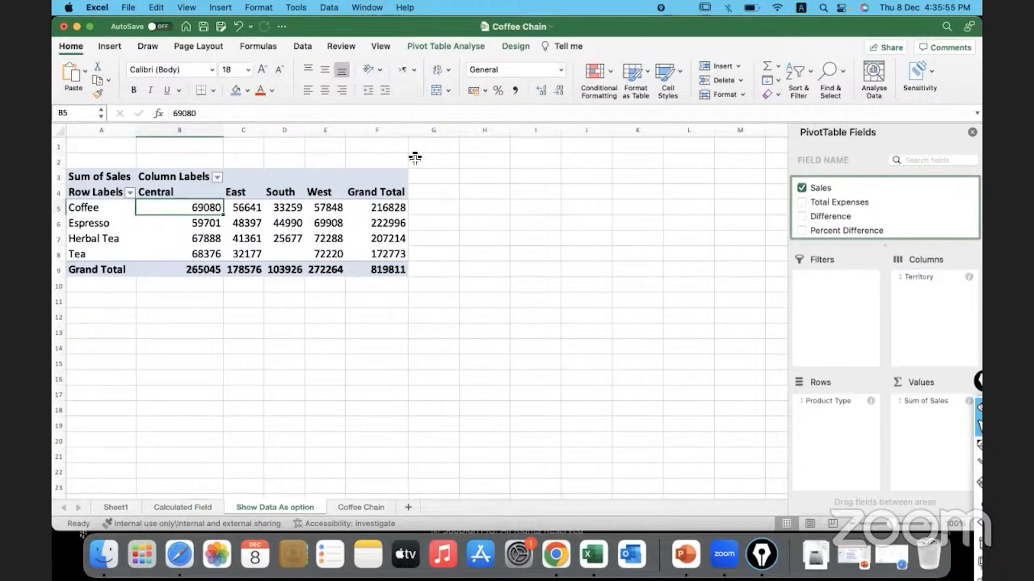
Examine the sales of the product types by territory, including the Tea cell under South
drag(58, 208, 59, 254)
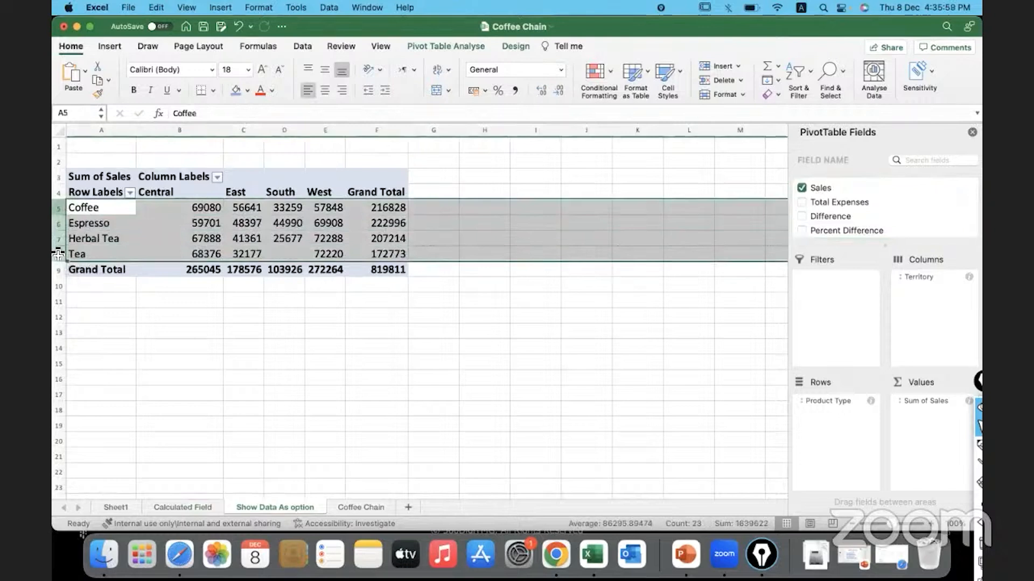
click(202, 212)
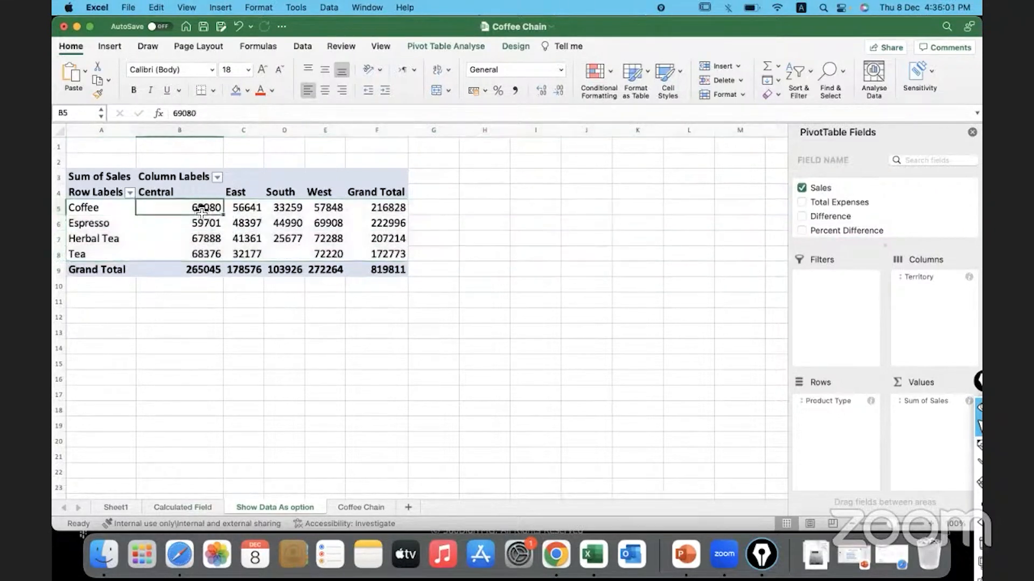
click(298, 257)
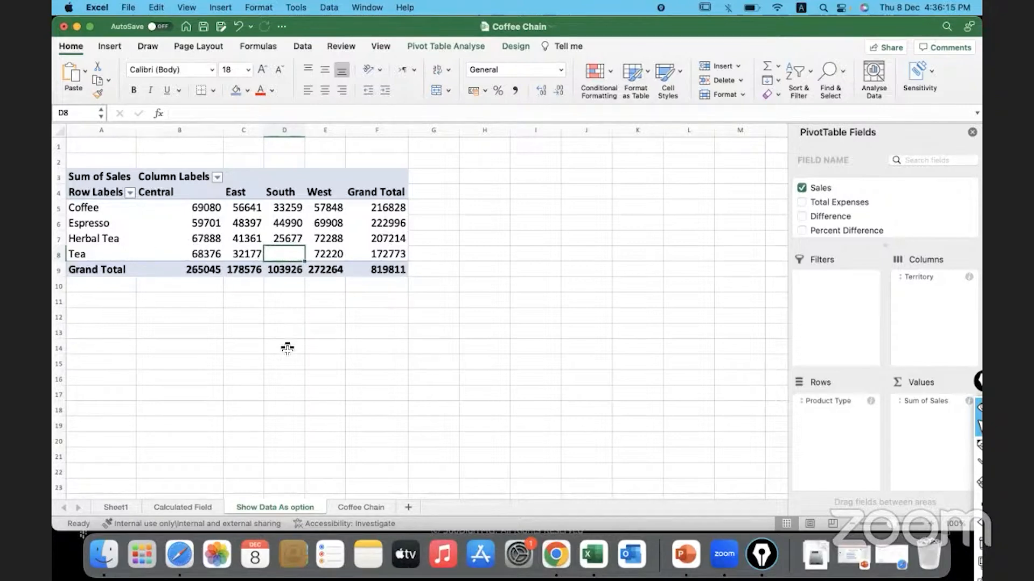
Filter the Coffee Chain source table so that only the South territory is shown
click(358, 506)
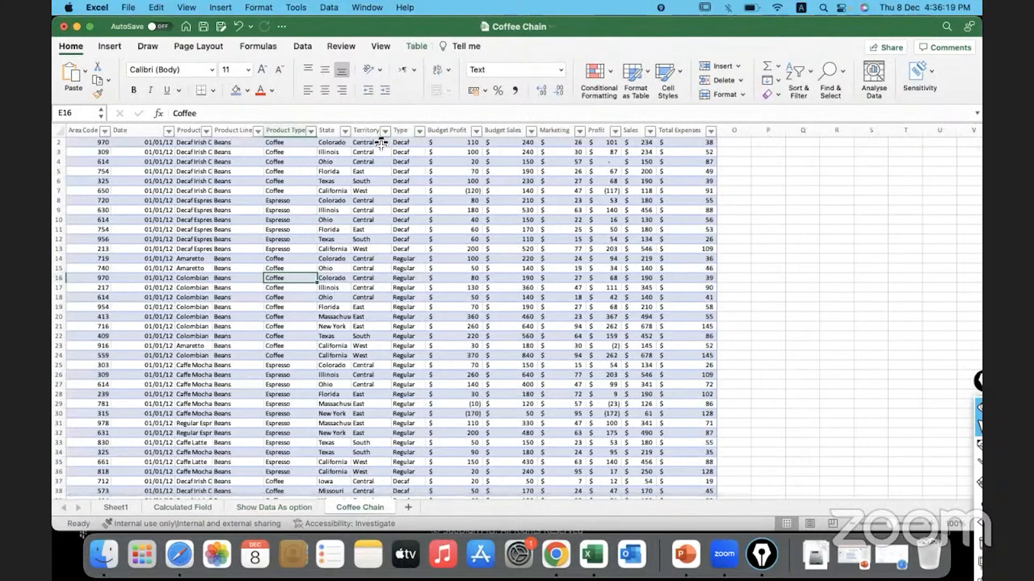
click(385, 131)
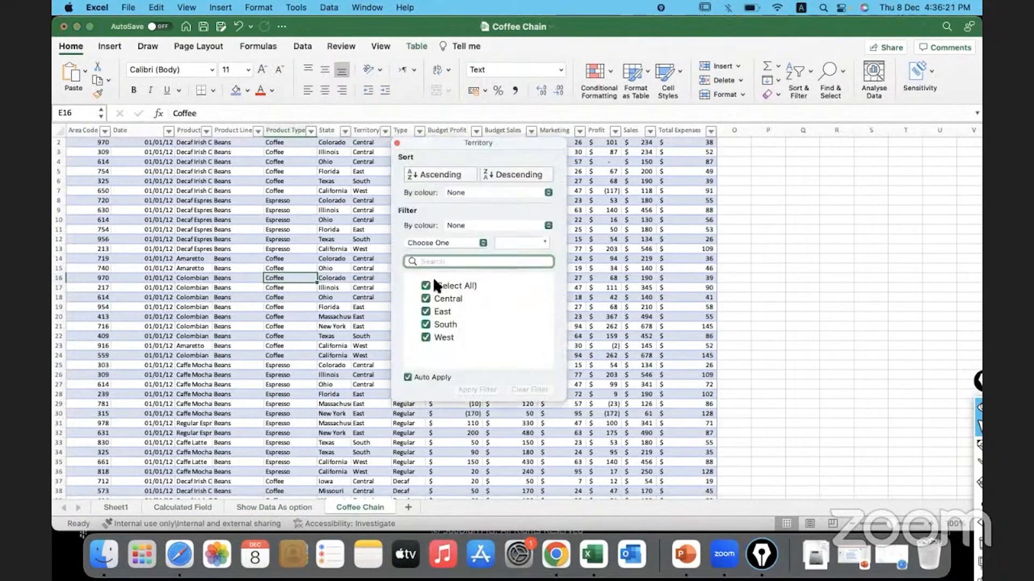
click(425, 285)
click(426, 325)
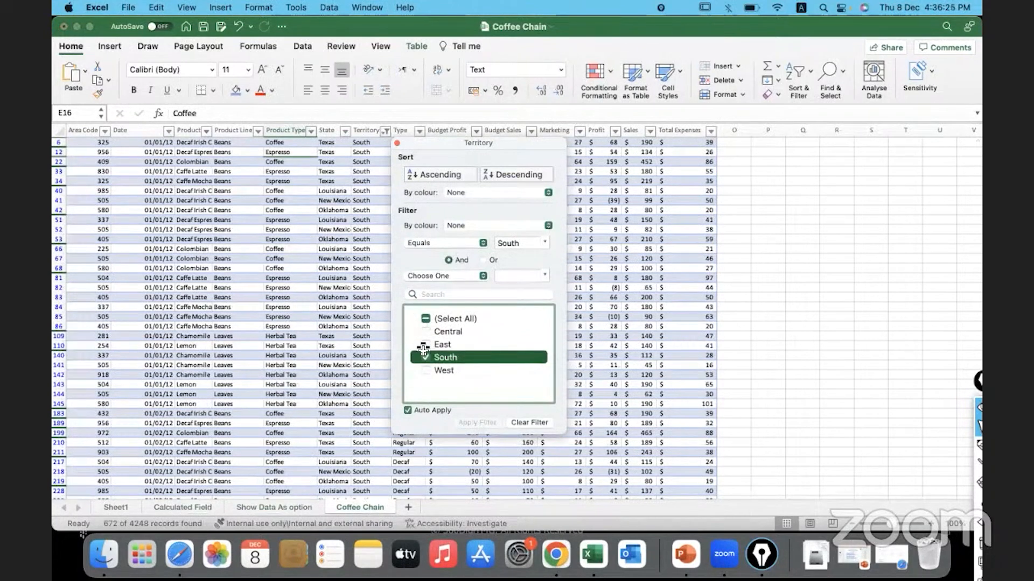
click(339, 318)
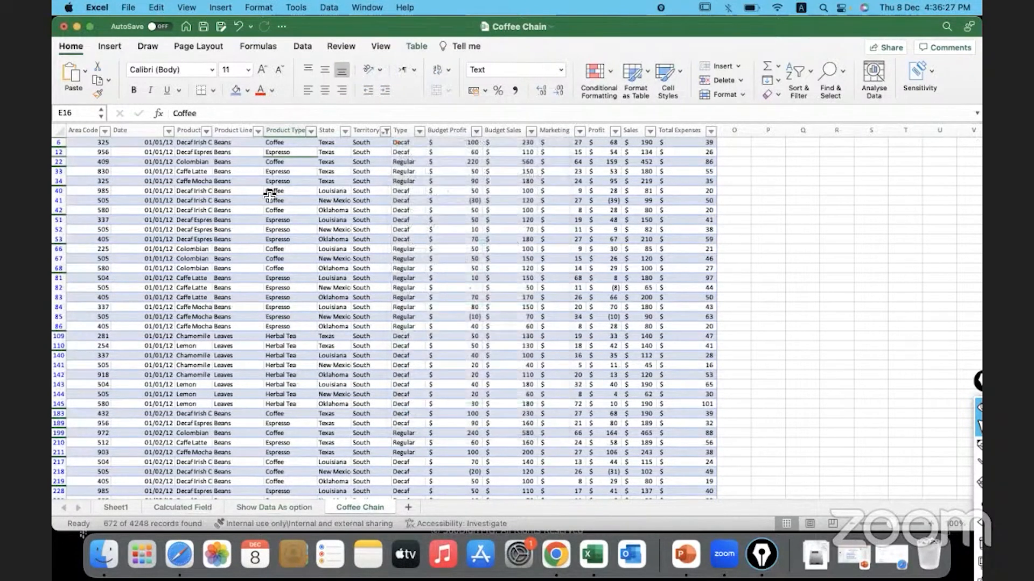
Examine which products are listed for the South territory in the Product column's filter list
click(203, 132)
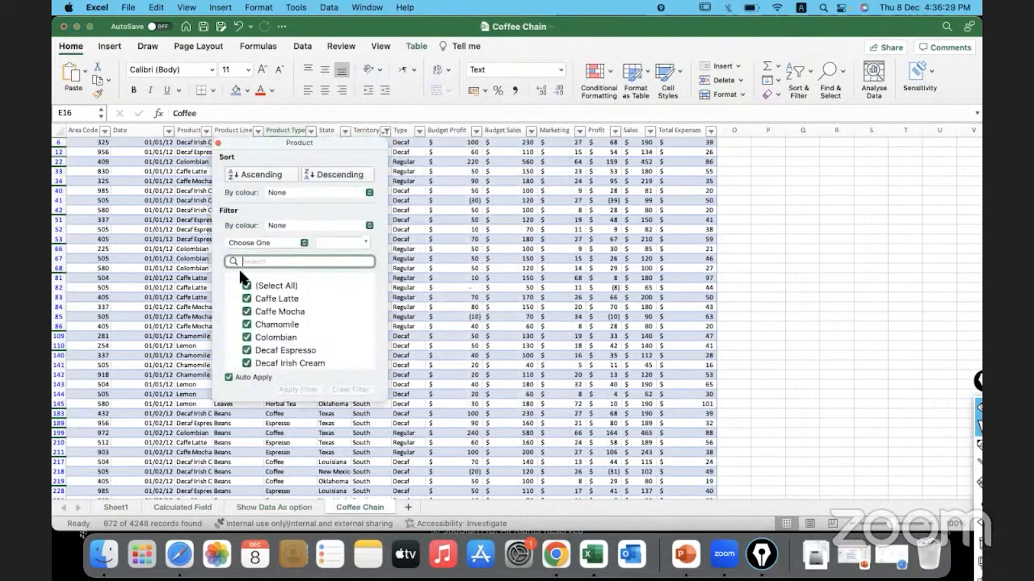
click(248, 286)
scroll(274, 337, down, 1)
scroll(275, 338, up, 1)
scroll(275, 338, down, 1)
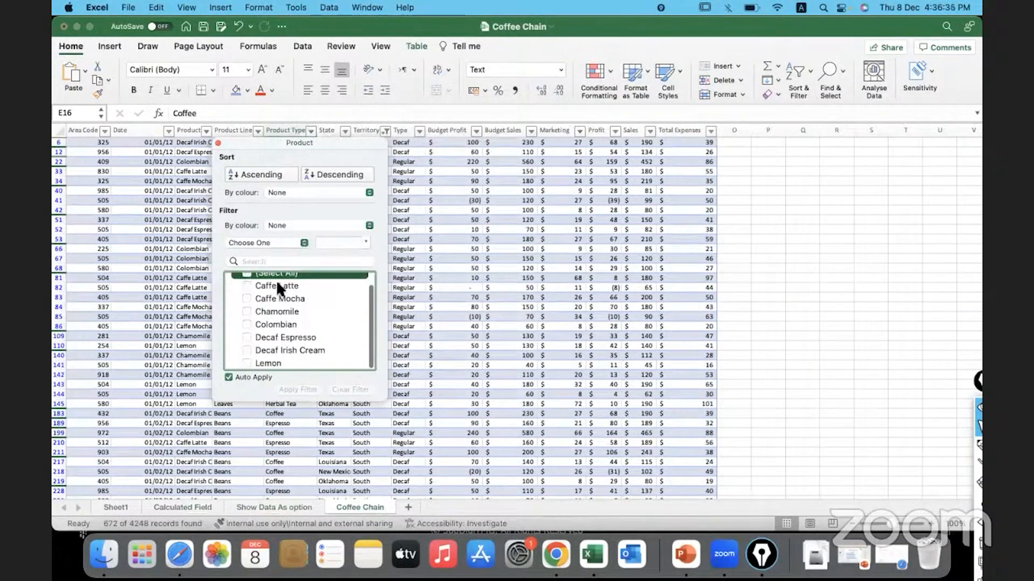
scroll(295, 334, down, 1)
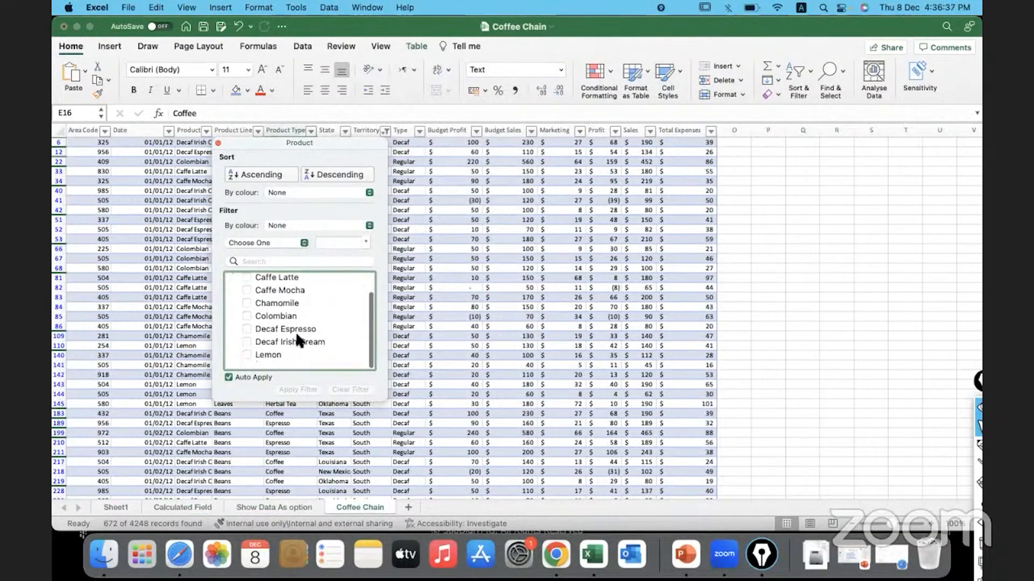
scroll(295, 332, up, 1)
scroll(295, 332, down, 1)
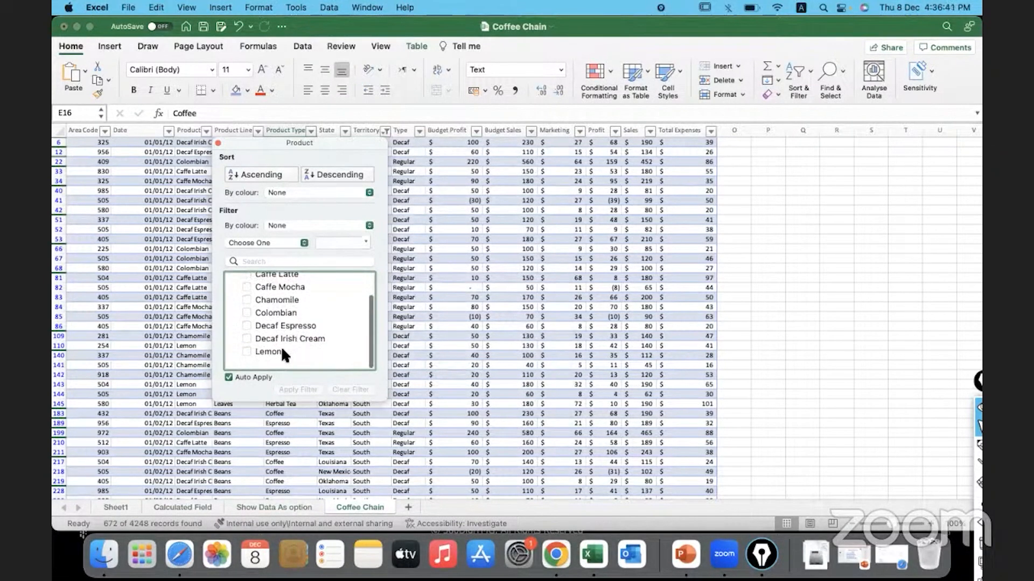
scroll(277, 351, up, 1)
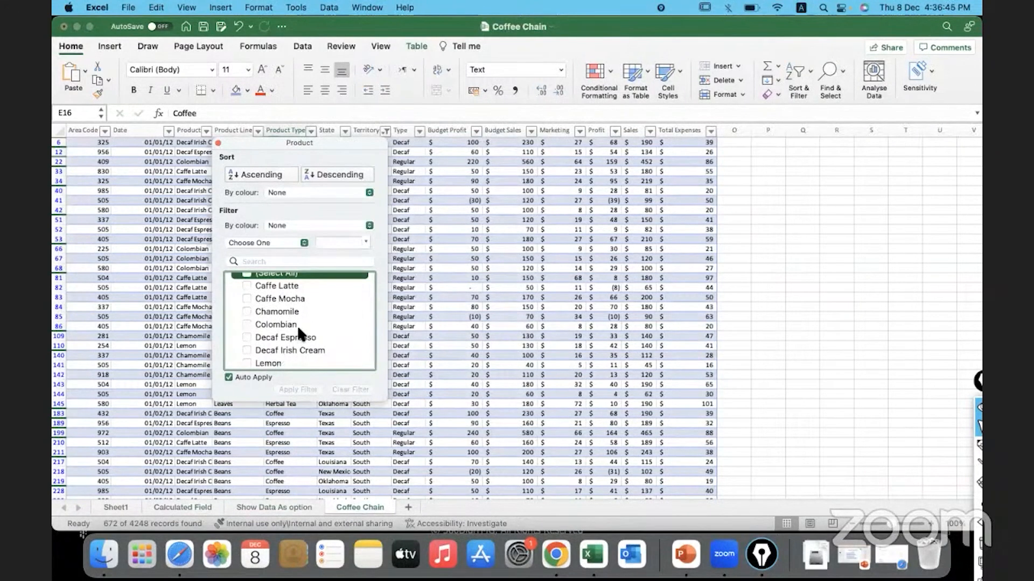
click(217, 143)
Show all territories in the source table again and return to the Show Data As option sheet
click(370, 336)
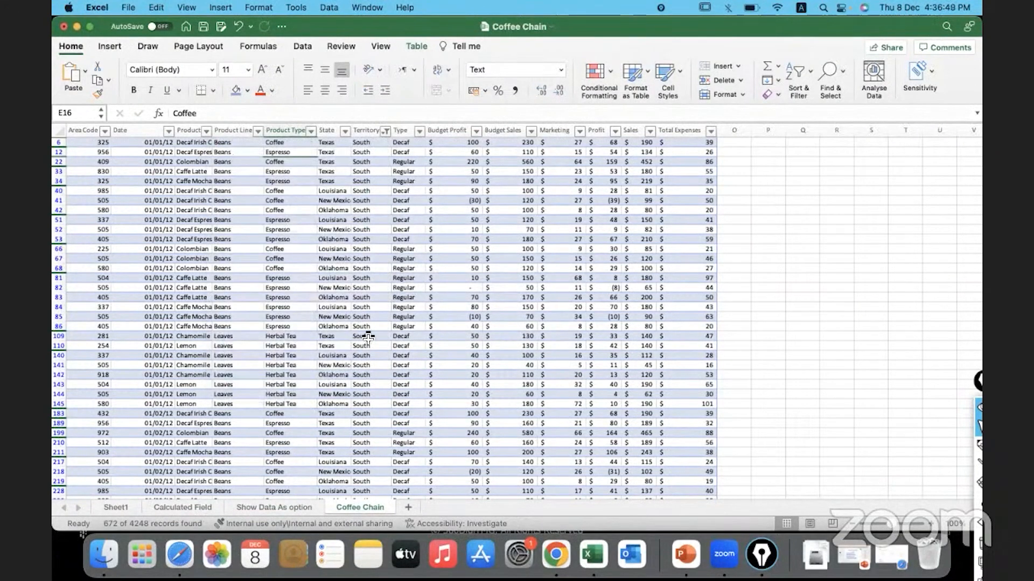
click(386, 131)
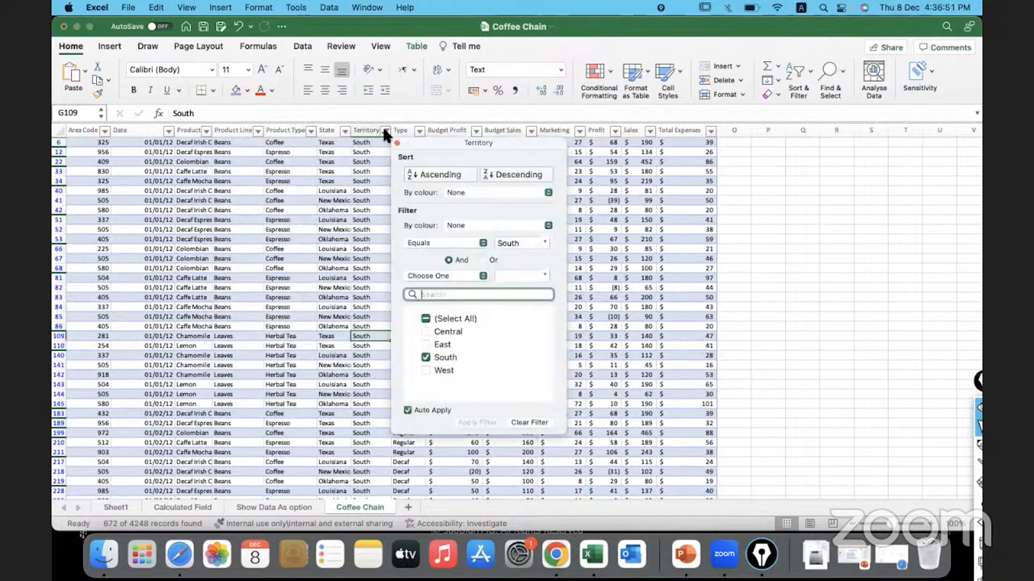
click(426, 318)
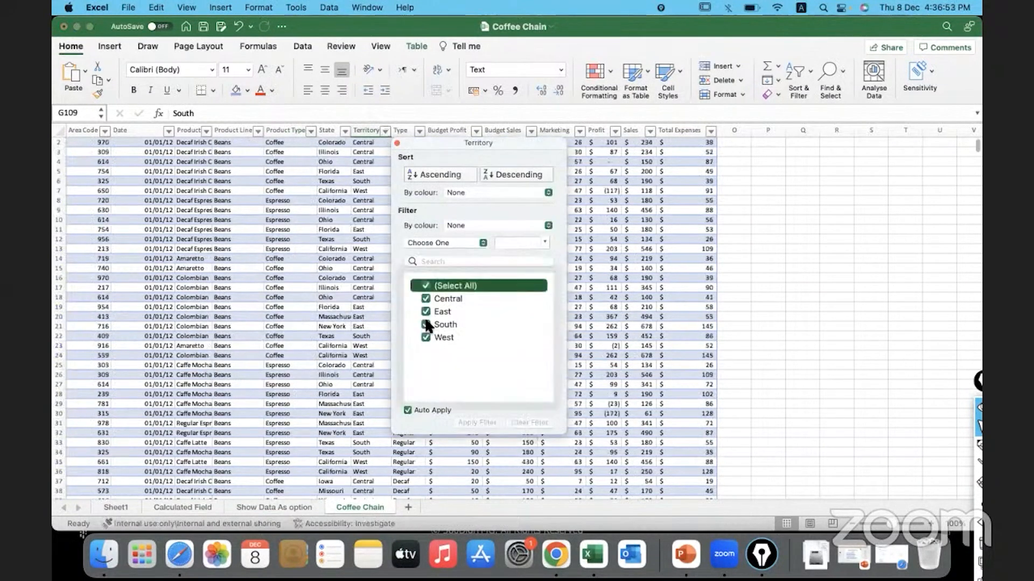
click(313, 334)
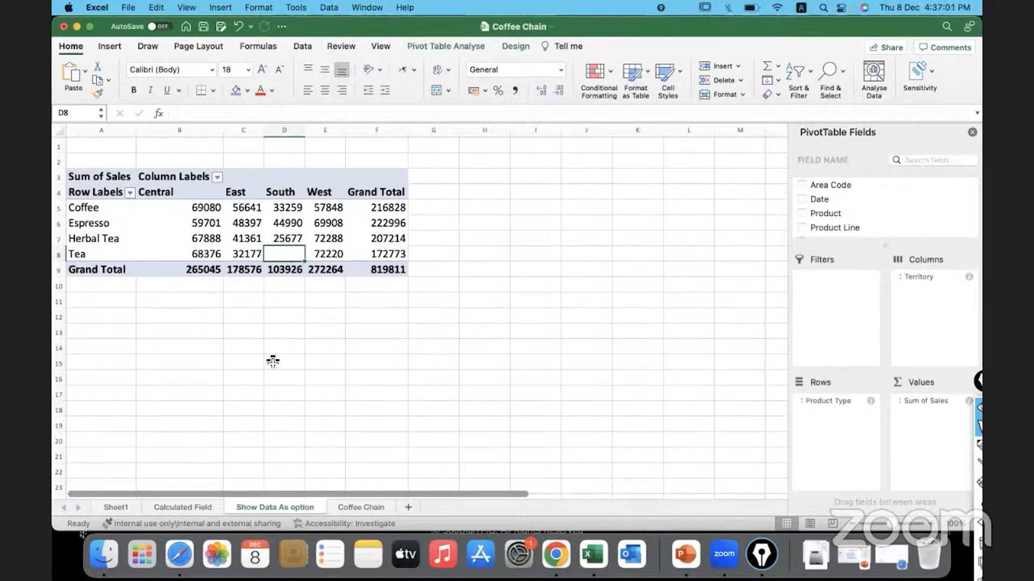
Compare the territory sales of each product type with the row's value in the Grand Total column
click(380, 130)
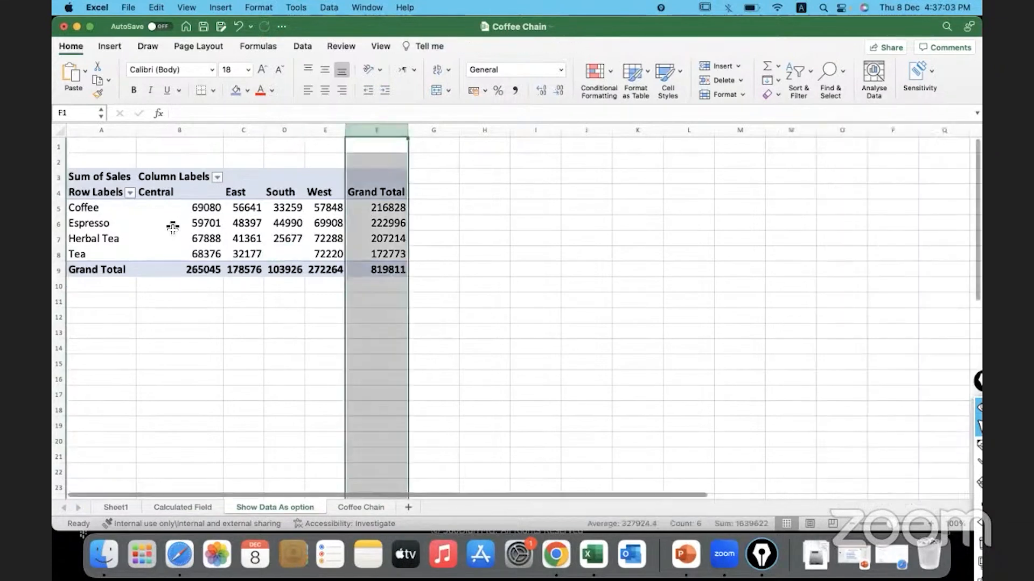
click(358, 208)
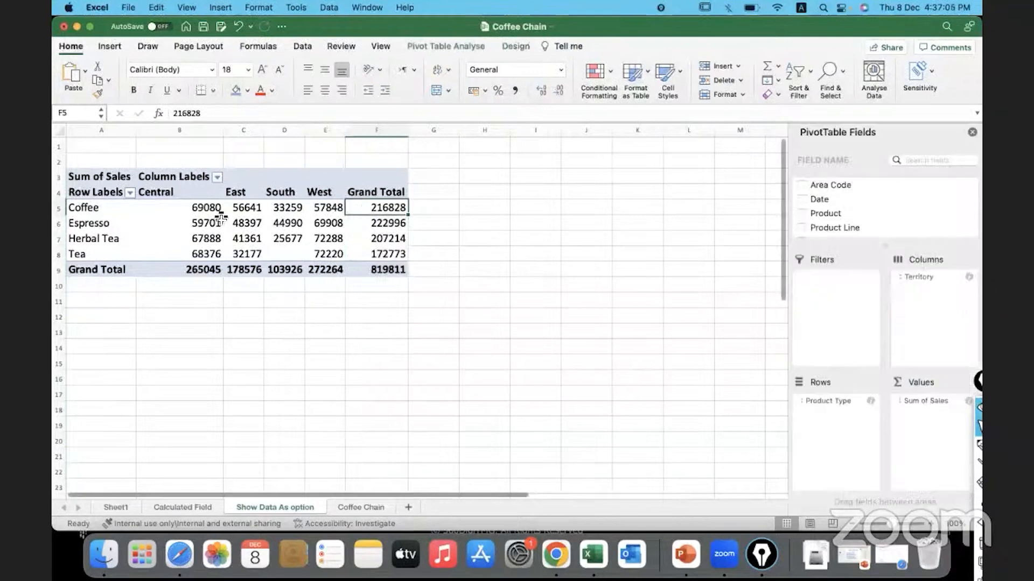
click(168, 210)
drag(168, 210, 329, 229)
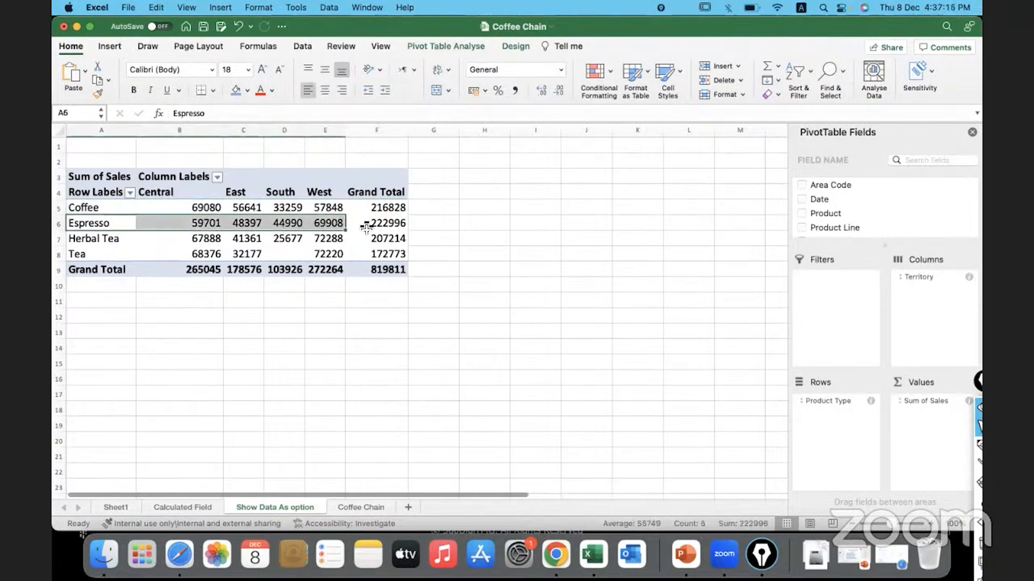
click(369, 225)
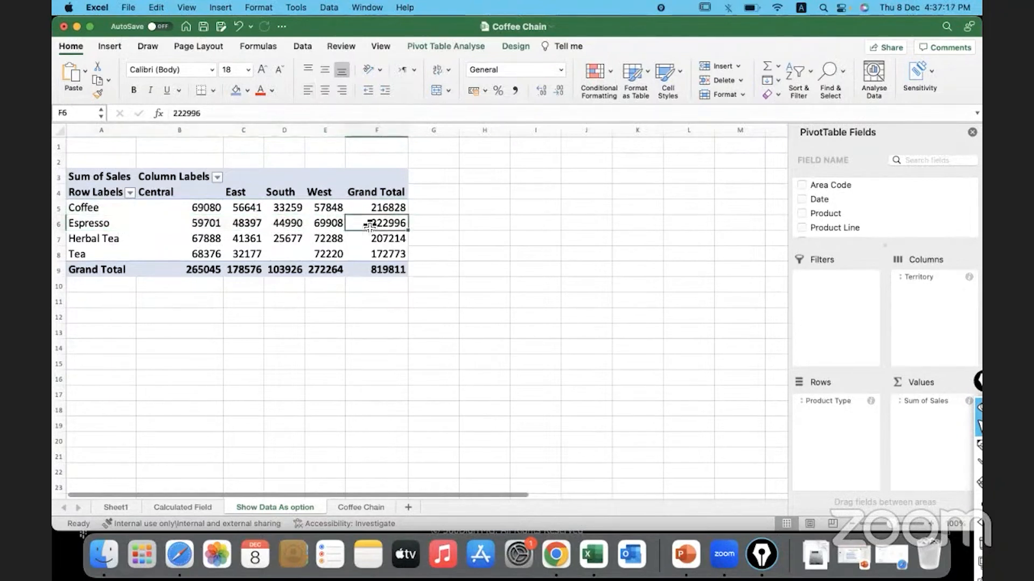
drag(109, 237, 337, 240)
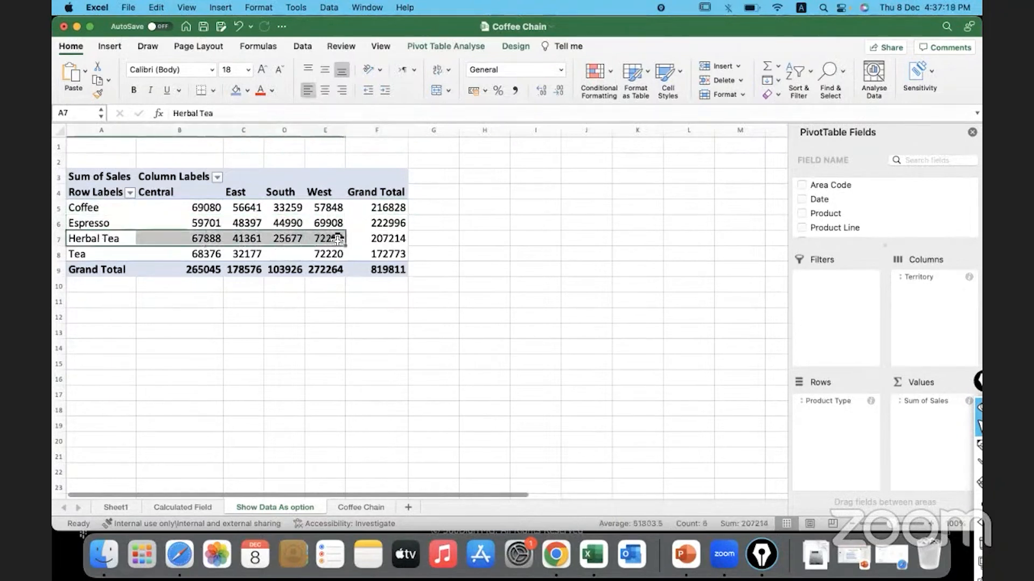
click(371, 239)
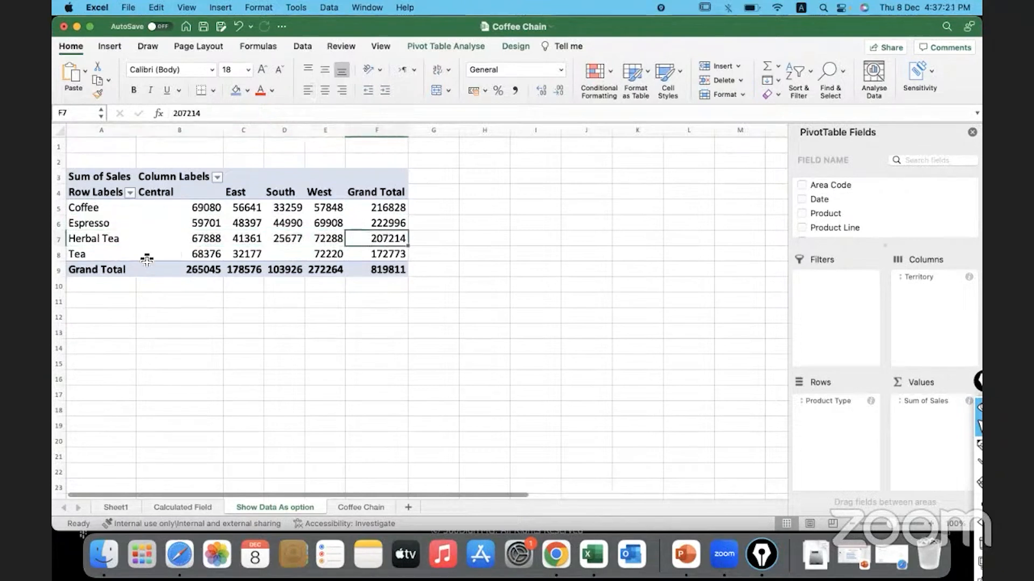
click(376, 253)
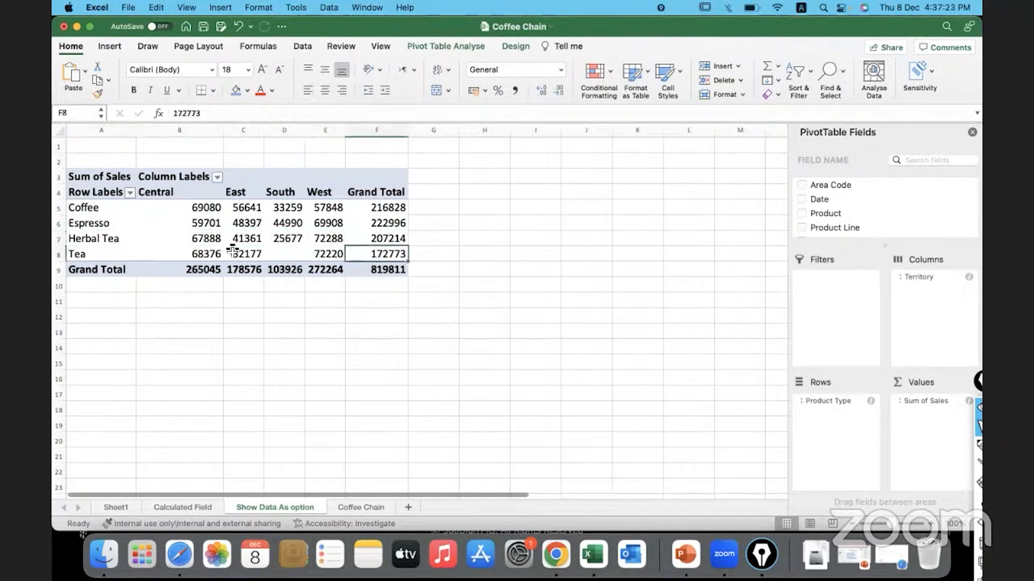
Compare the product type sales in the Central and East columns with their values in the Grand Total row
drag(186, 208, 183, 258)
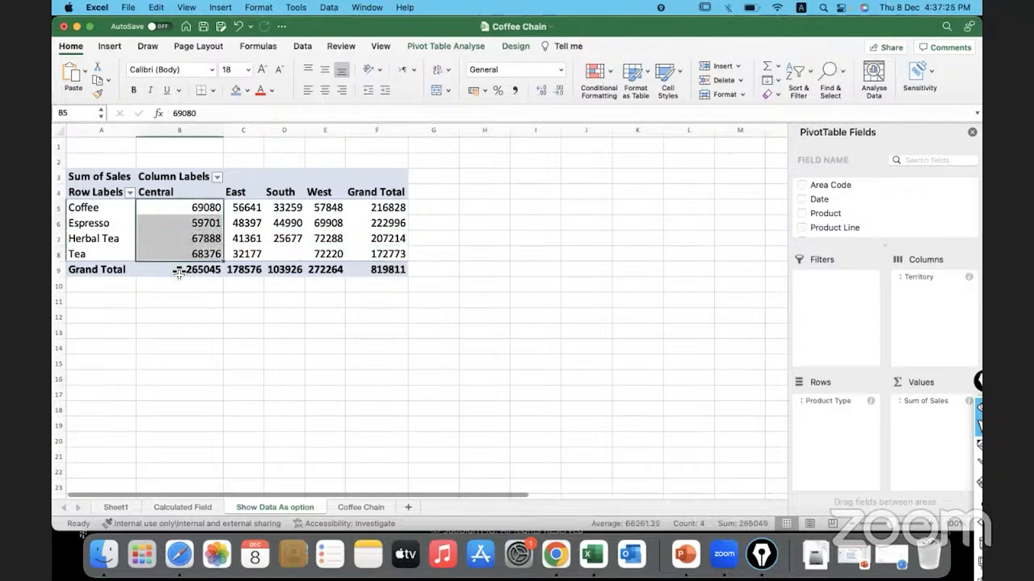
click(179, 273)
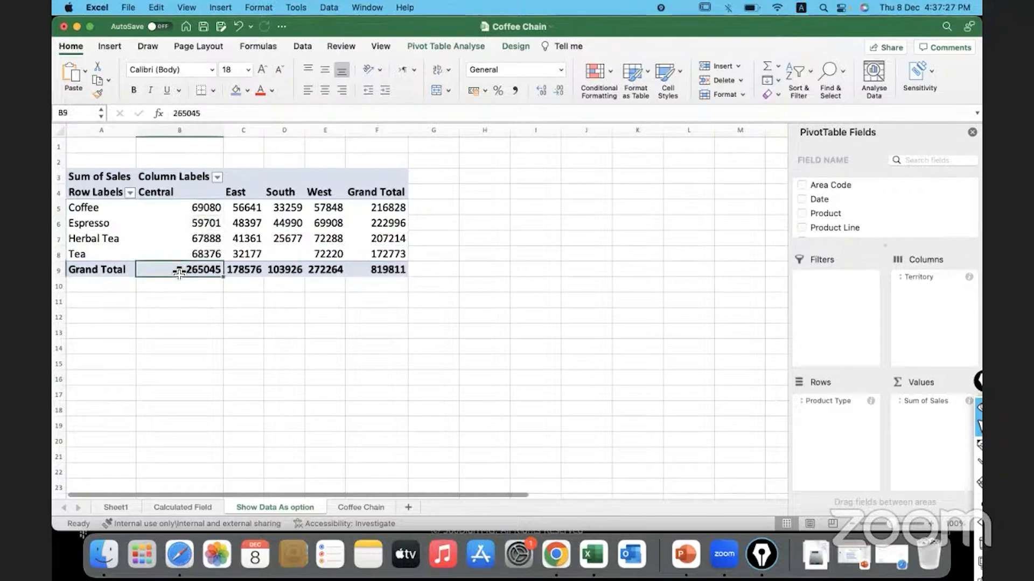
drag(180, 208, 178, 256)
click(175, 268)
drag(245, 209, 246, 250)
click(246, 270)
Widen the East, South and West columns equally and inspect the South, West and overall grand totals
drag(259, 130, 384, 130)
click(335, 270)
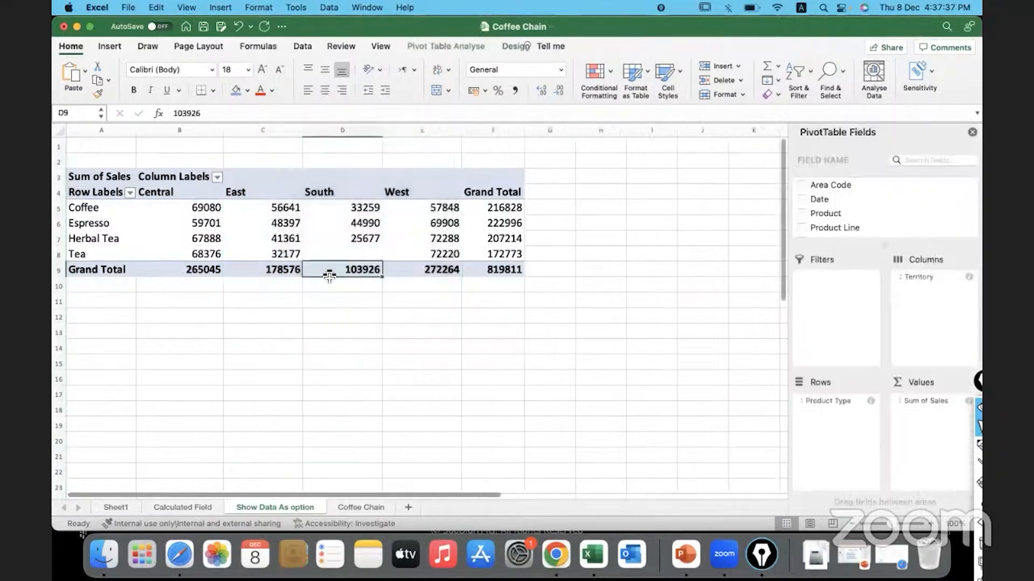
click(413, 273)
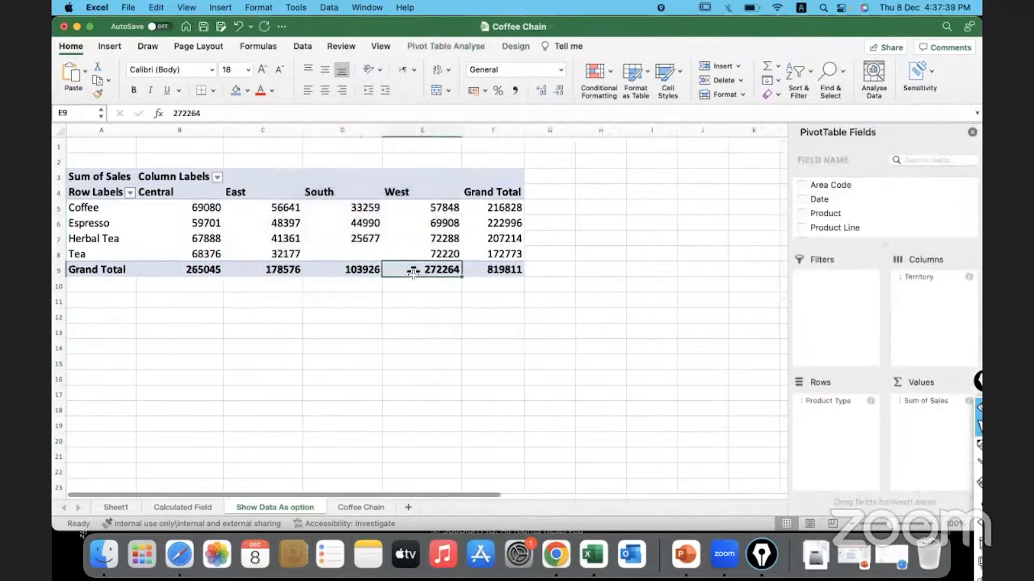
click(498, 271)
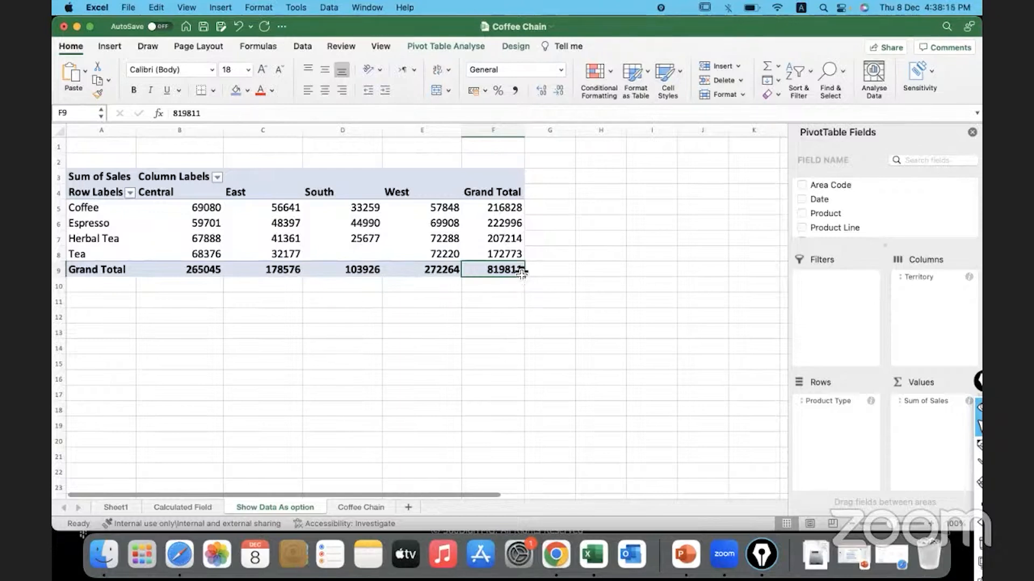
Examine the sales of Coffee in Central and Espresso in East, and the territory totals in the Grand Total row
click(206, 208)
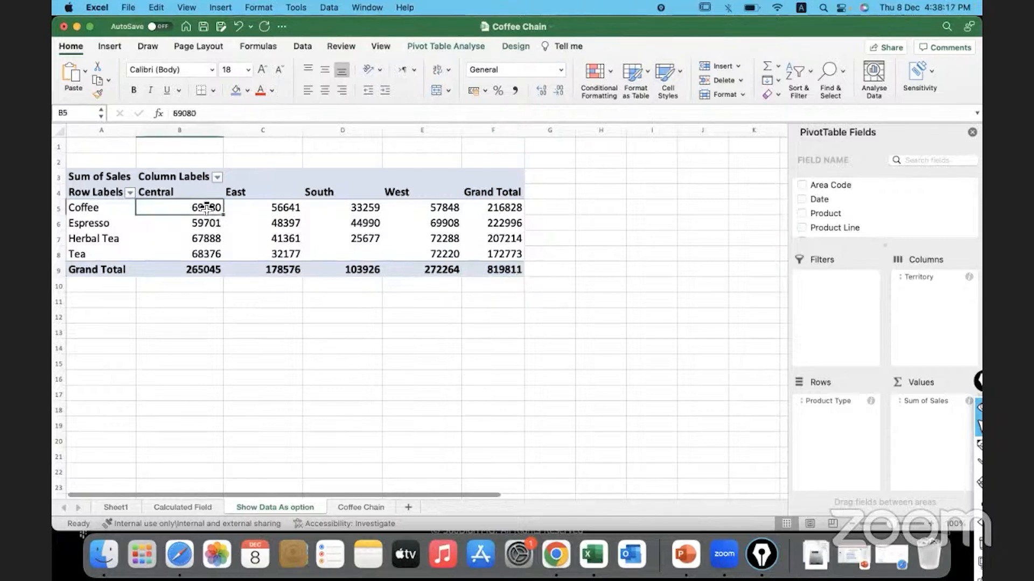
drag(105, 211, 163, 212)
click(253, 224)
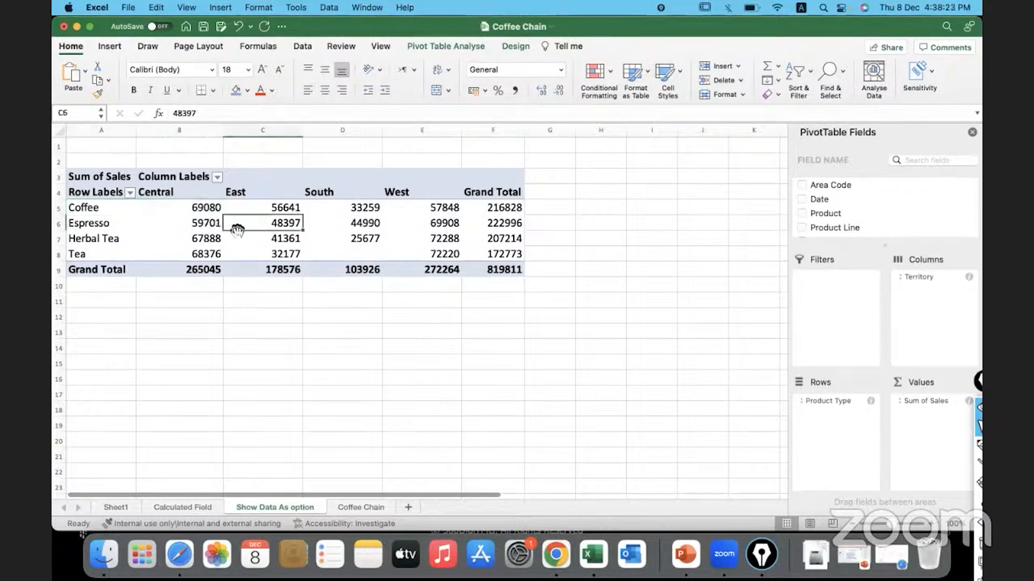
click(118, 227)
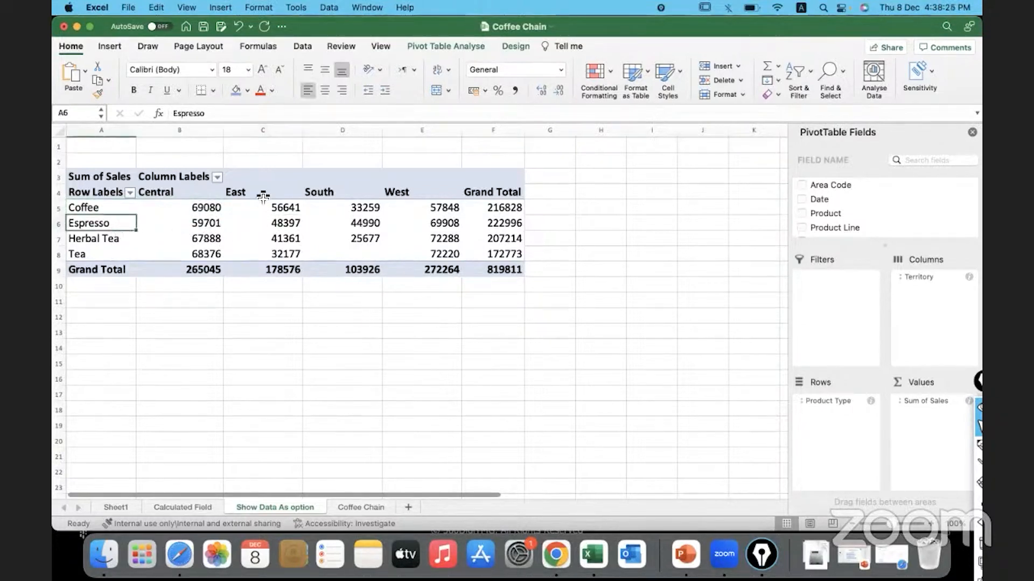
click(258, 223)
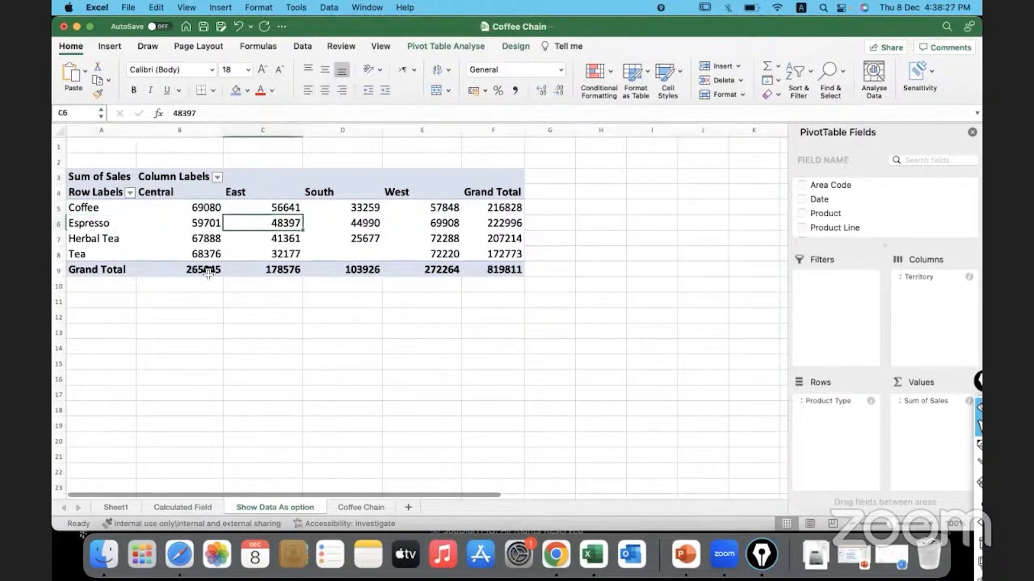
drag(189, 269, 413, 277)
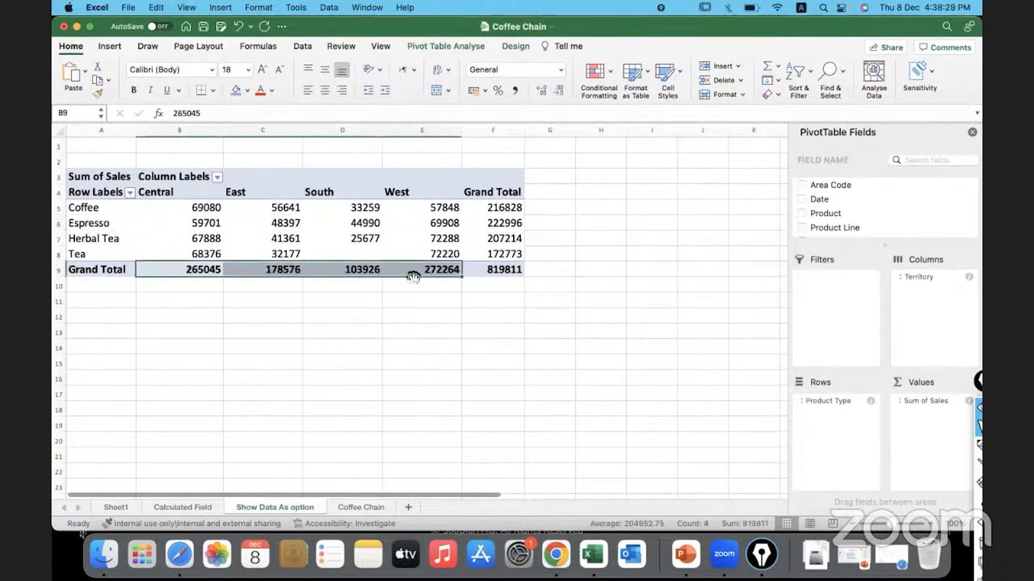
Rename the pivot table's Grand Total row label as Regional Totals
click(125, 269)
text(reginal Tota)
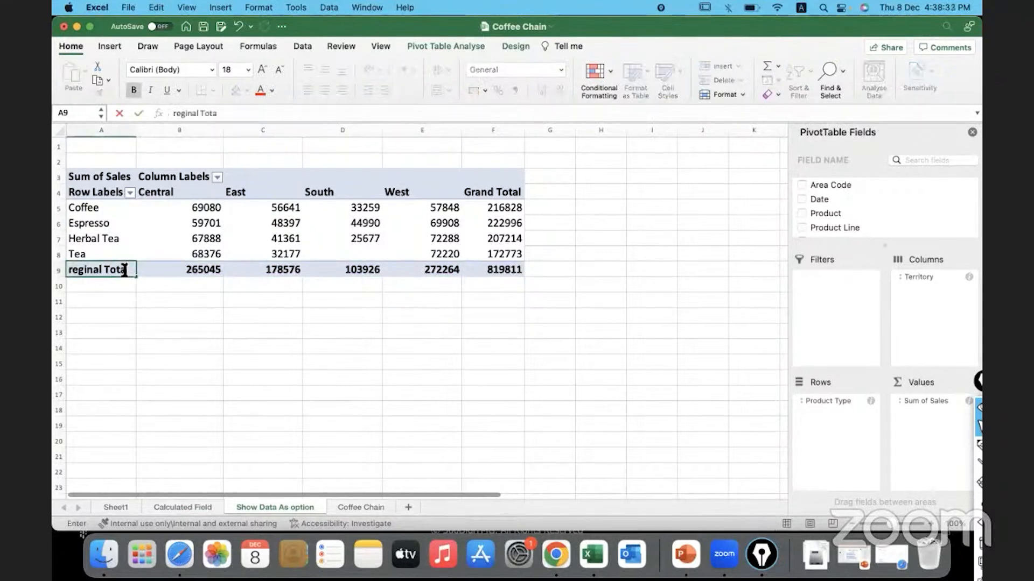
click(64, 270)
text(R)
key(Delete)
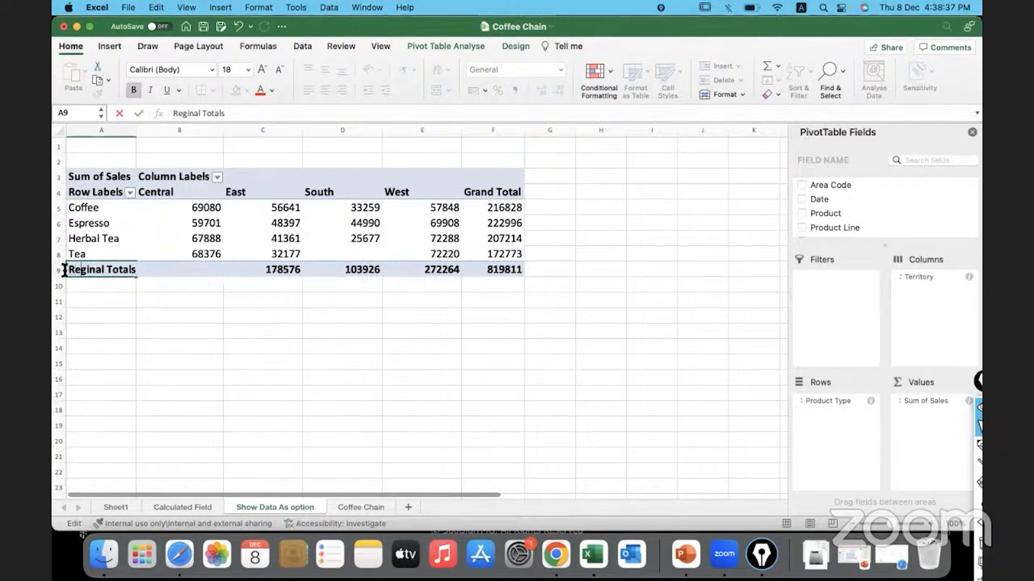
key(Right)
key(Right)
key(Right)
text(o)
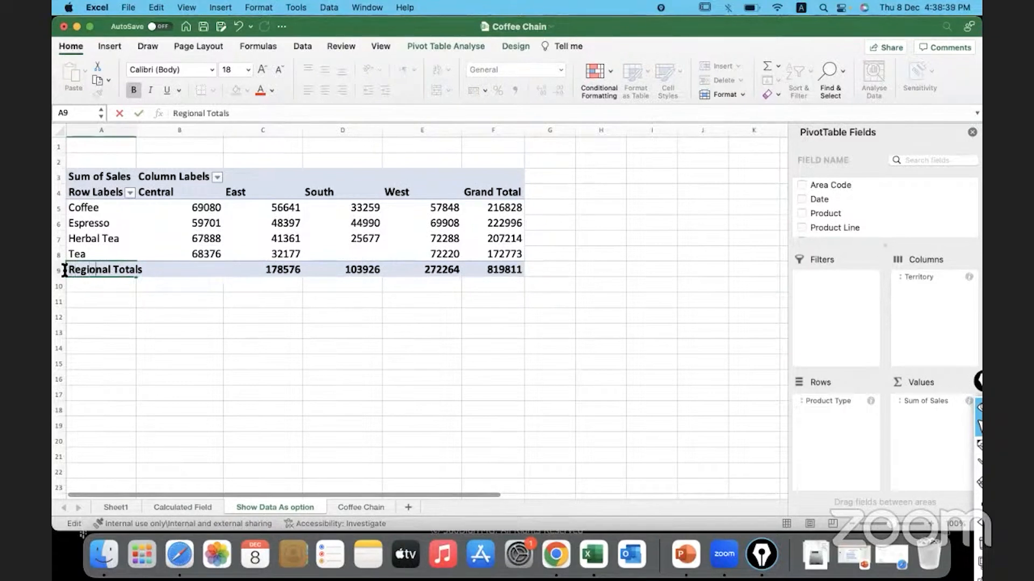
key(Return)
drag(131, 141, 142, 139)
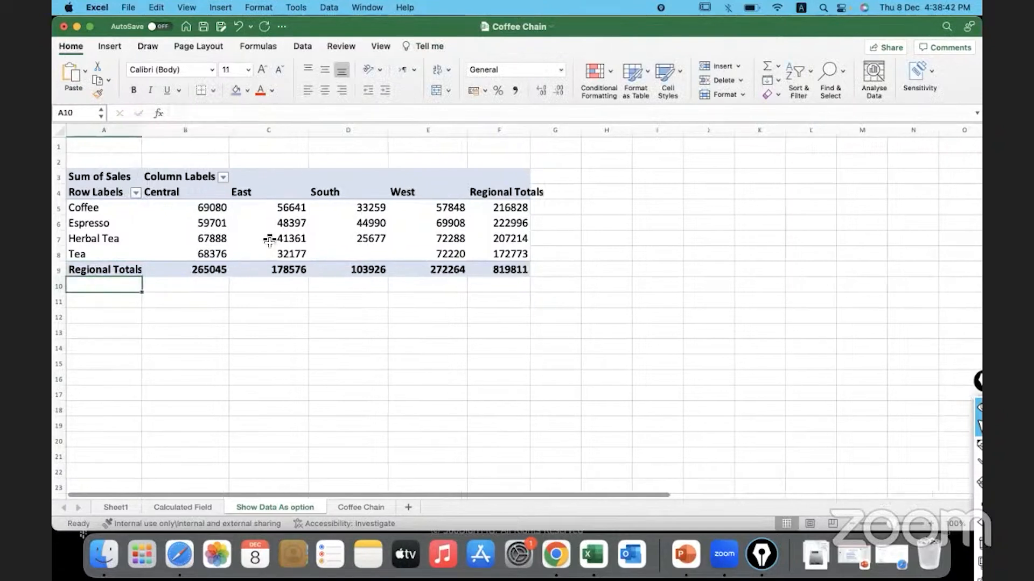
Rename the pivot table's total column header as Totals and check the matching label of the total row
click(512, 195)
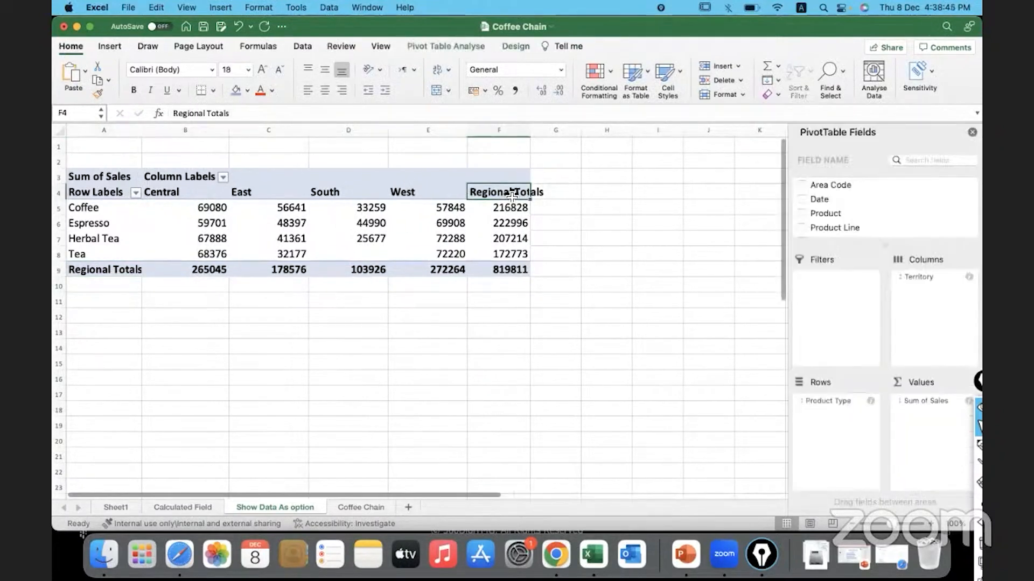
double_click(511, 195)
click(520, 236)
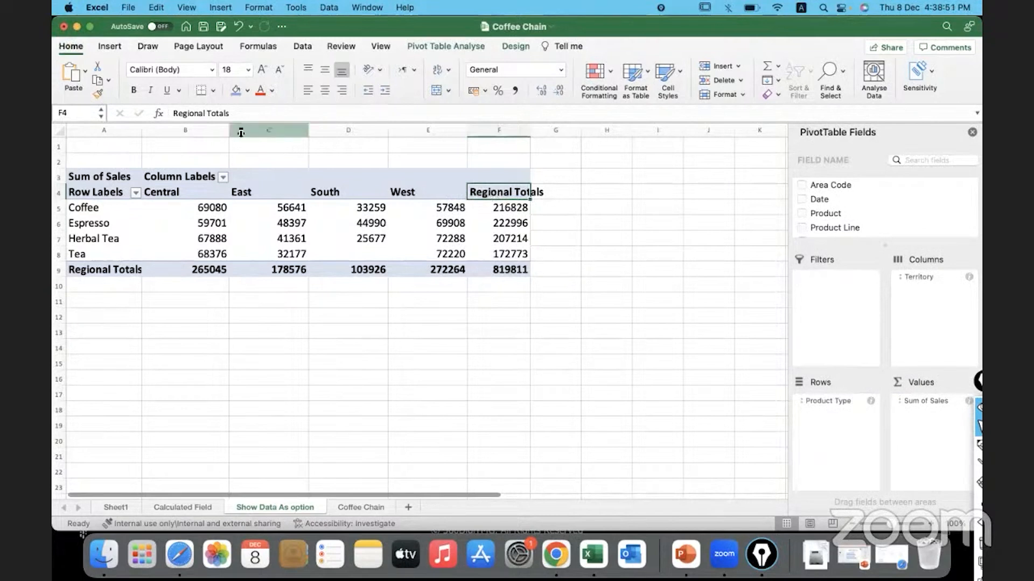
drag(206, 113, 141, 112)
key(BackSpace)
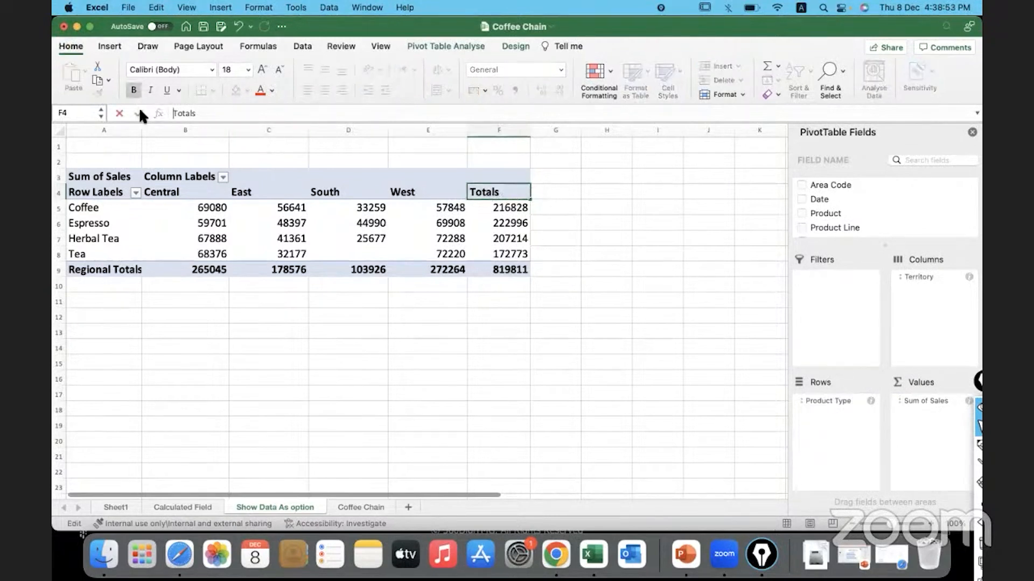
key(Return)
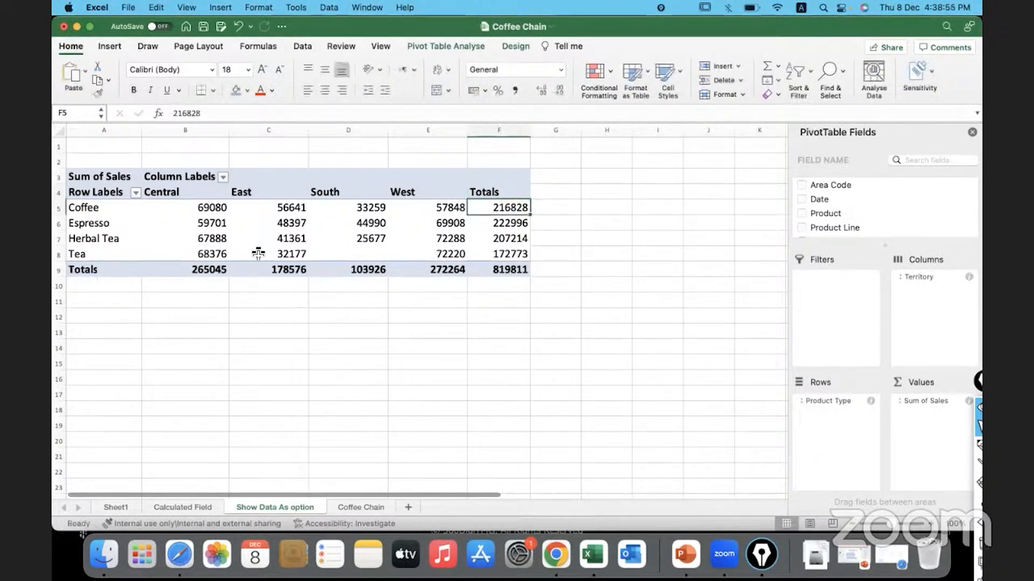
click(126, 275)
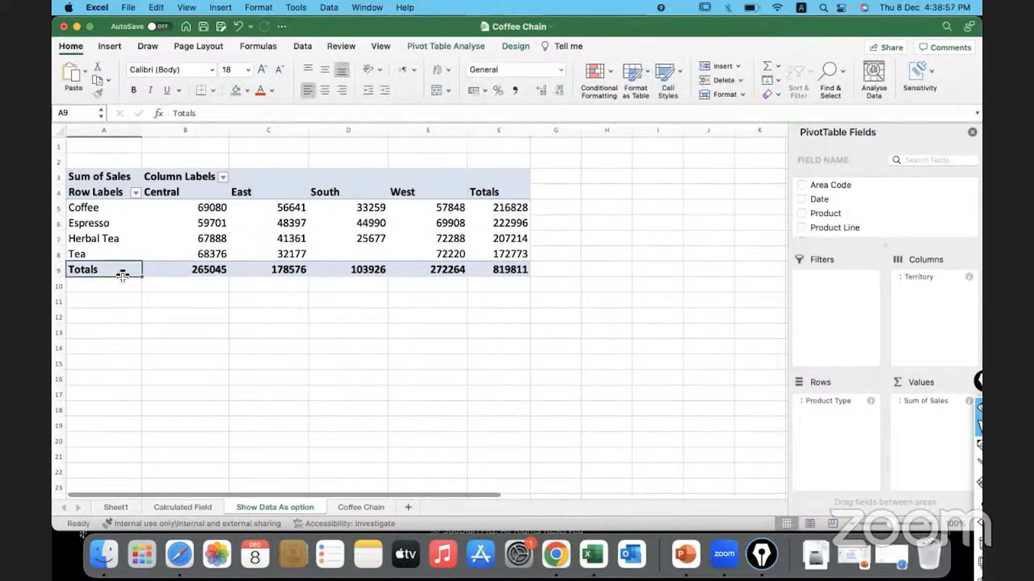
Examine the product type totals in the Totals column and the overall grand total
drag(517, 210, 517, 251)
click(513, 274)
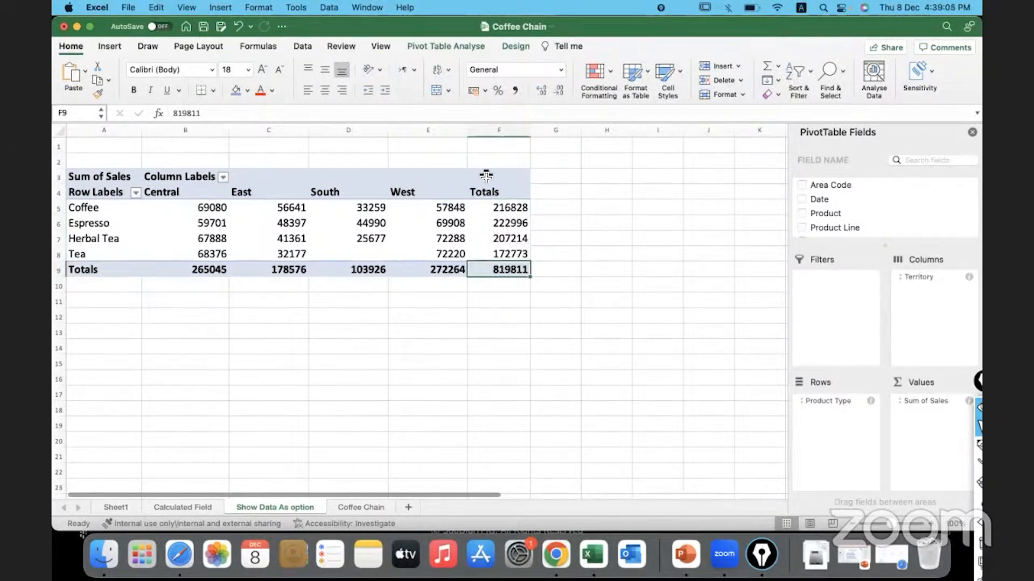
Try the green bordered pivot table style, and apply the light blue bordered style from the Light group's second row instead
click(214, 223)
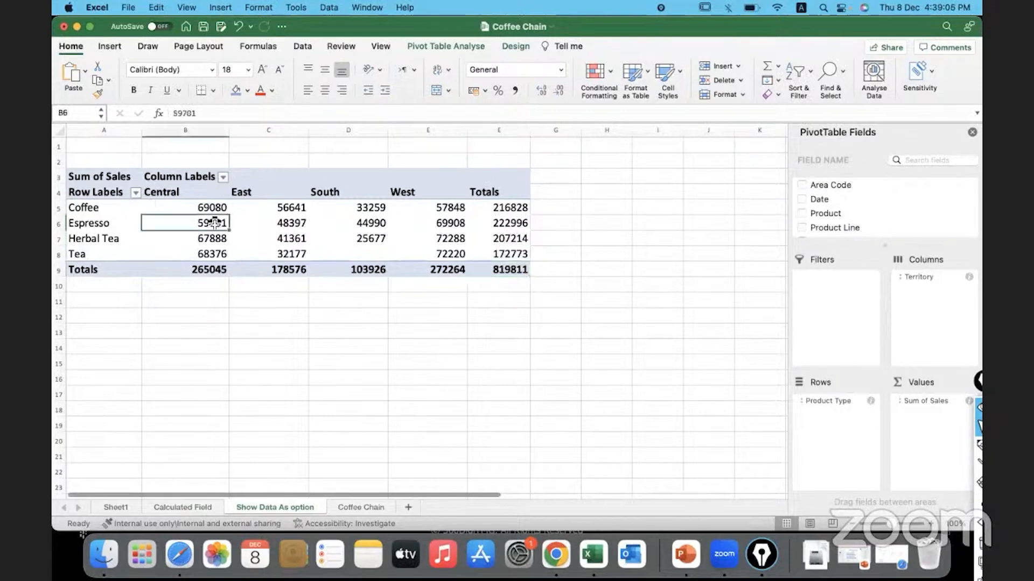
click(515, 46)
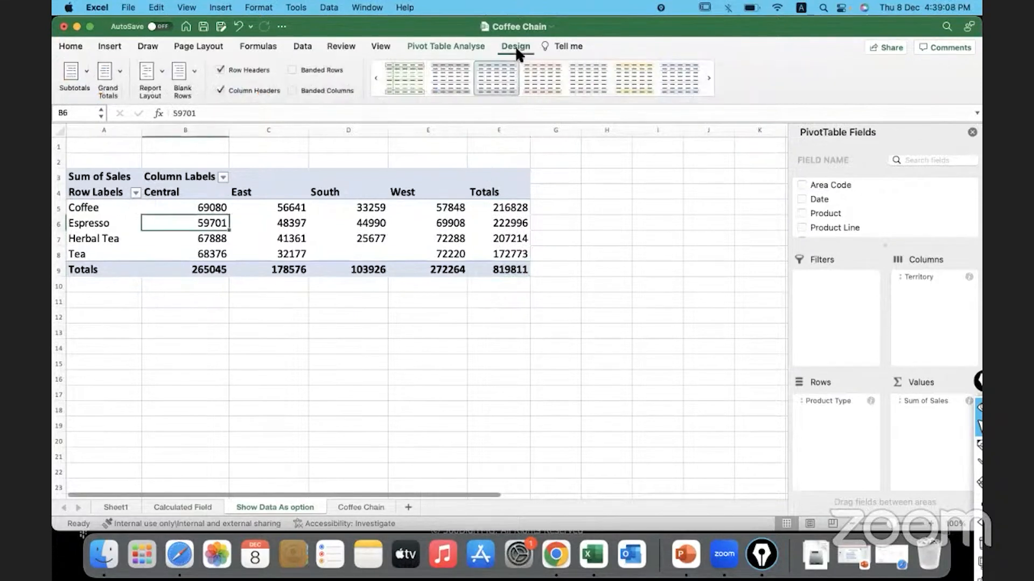
click(410, 76)
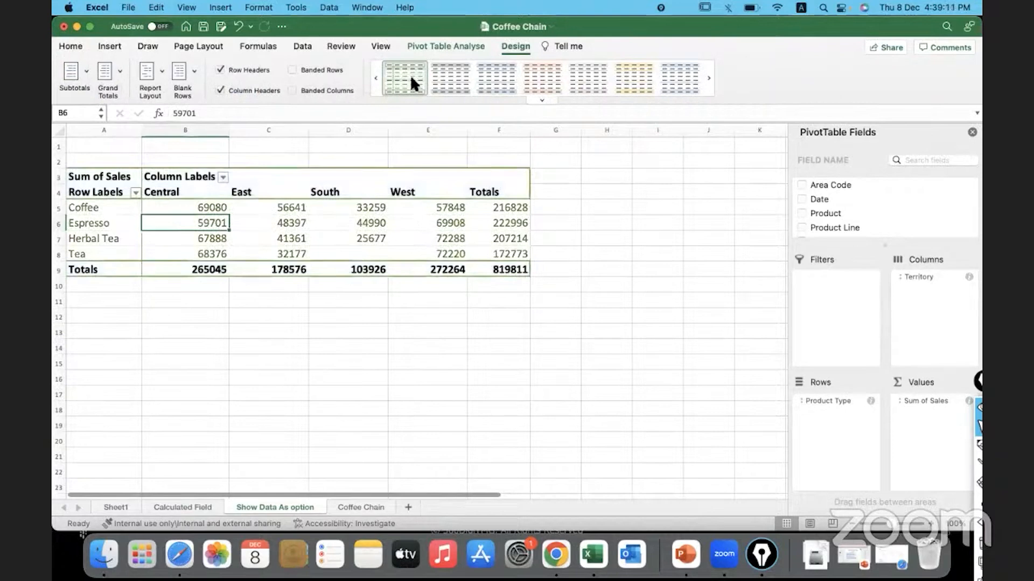
click(537, 99)
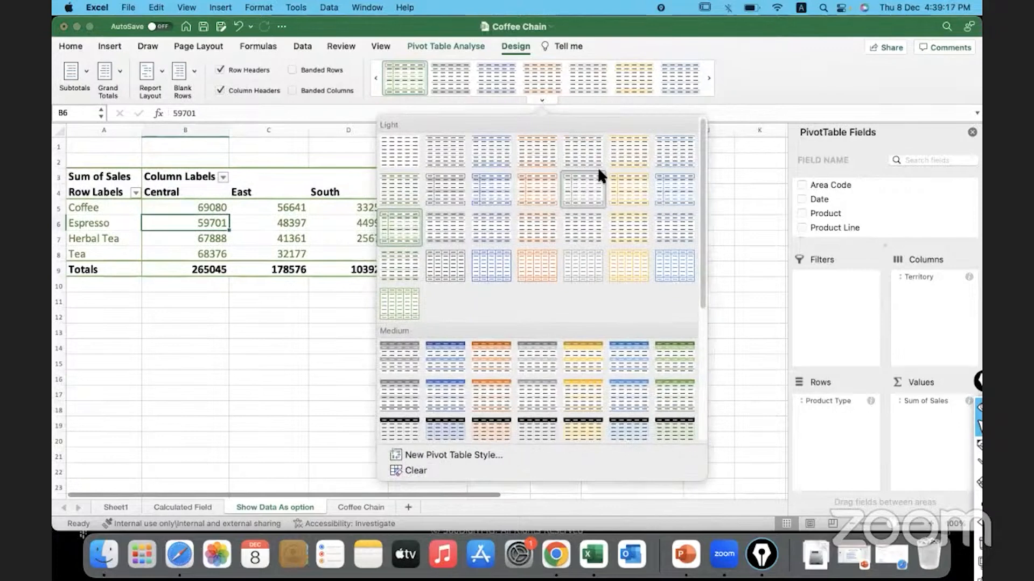
click(681, 190)
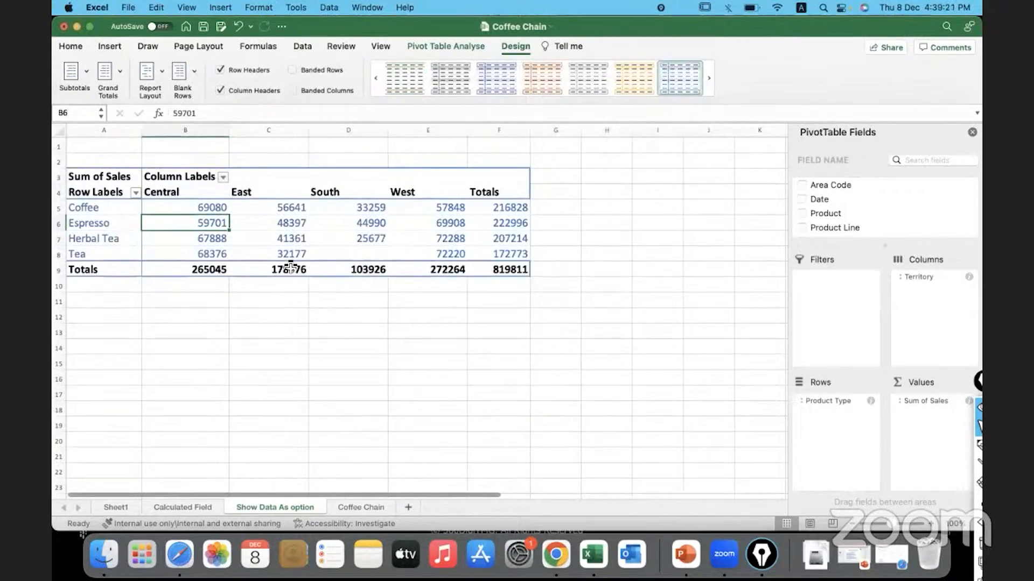
Show the pivot table's sales values as % of Column Total and check the Central column's total
click(291, 238)
click(211, 213)
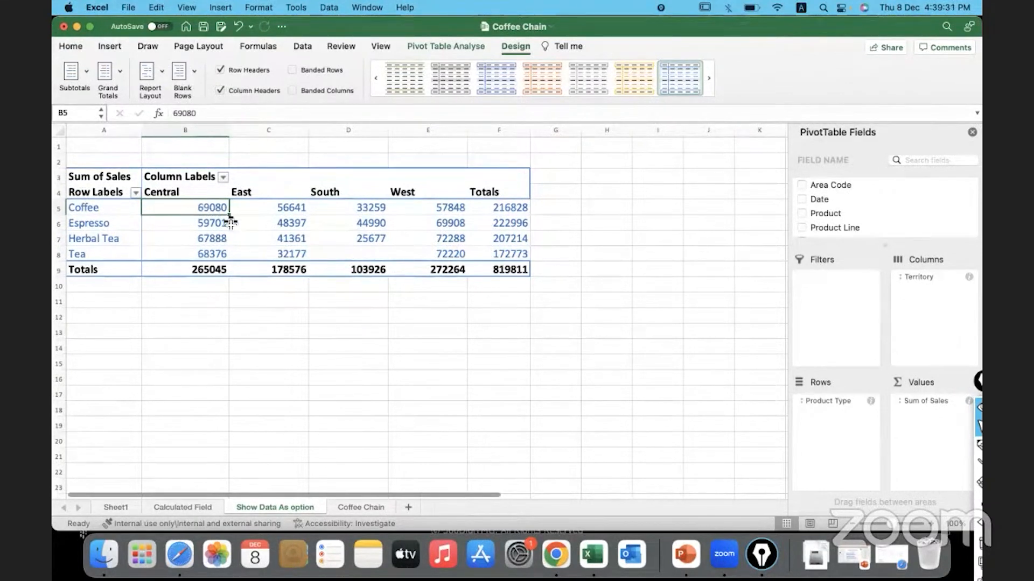
right_click(190, 212)
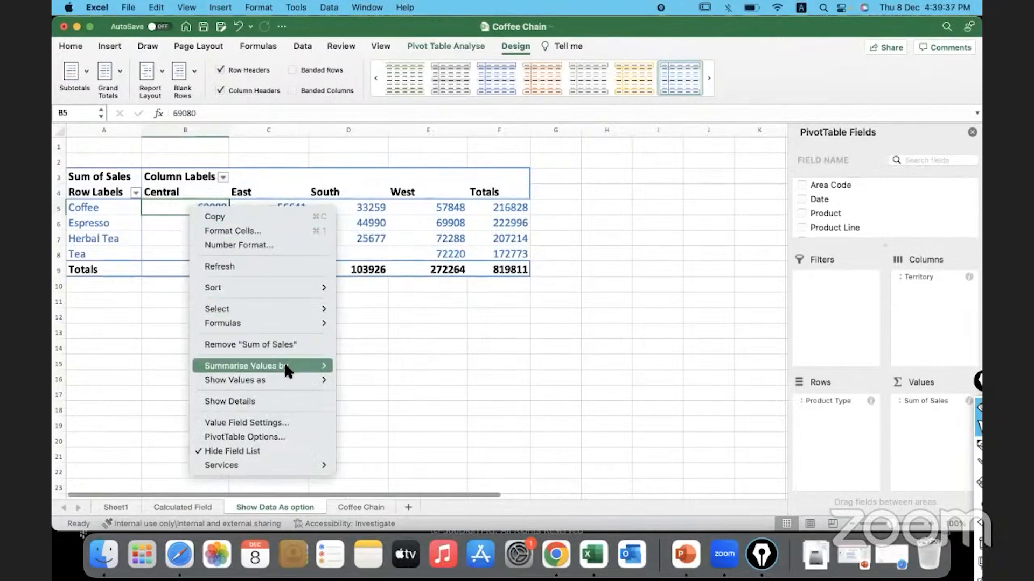
mouse_move(288, 382)
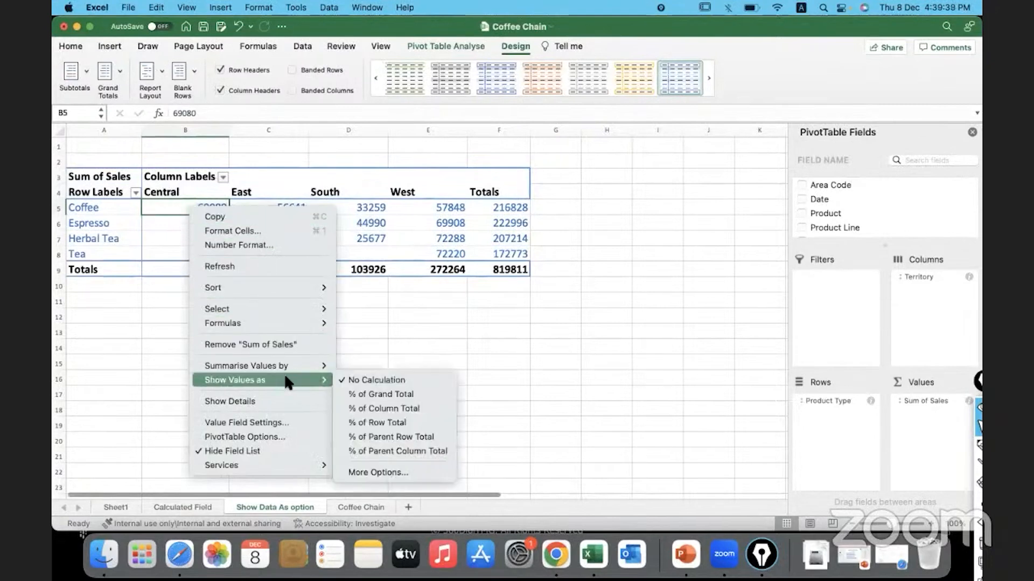
click(431, 409)
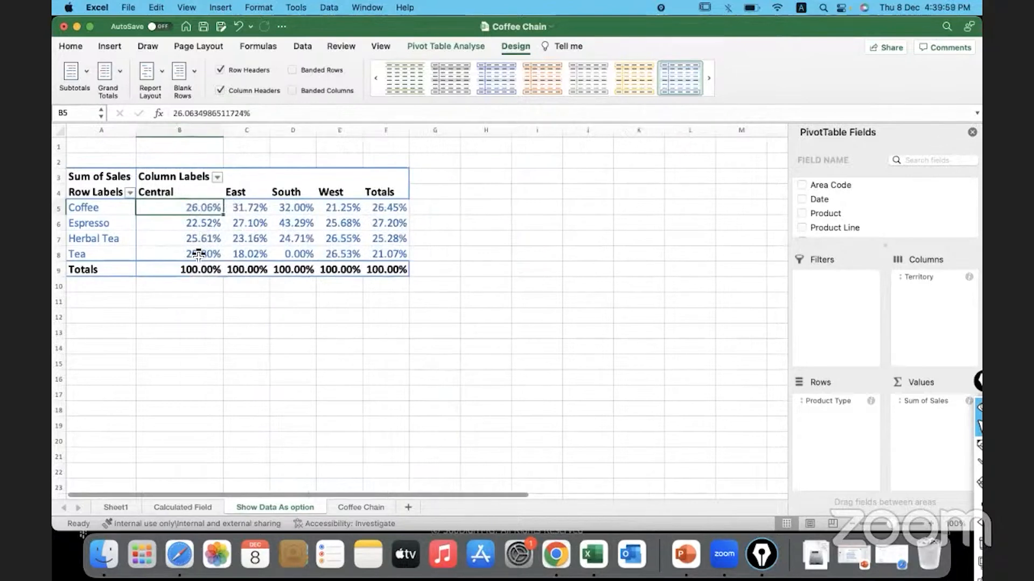
click(172, 273)
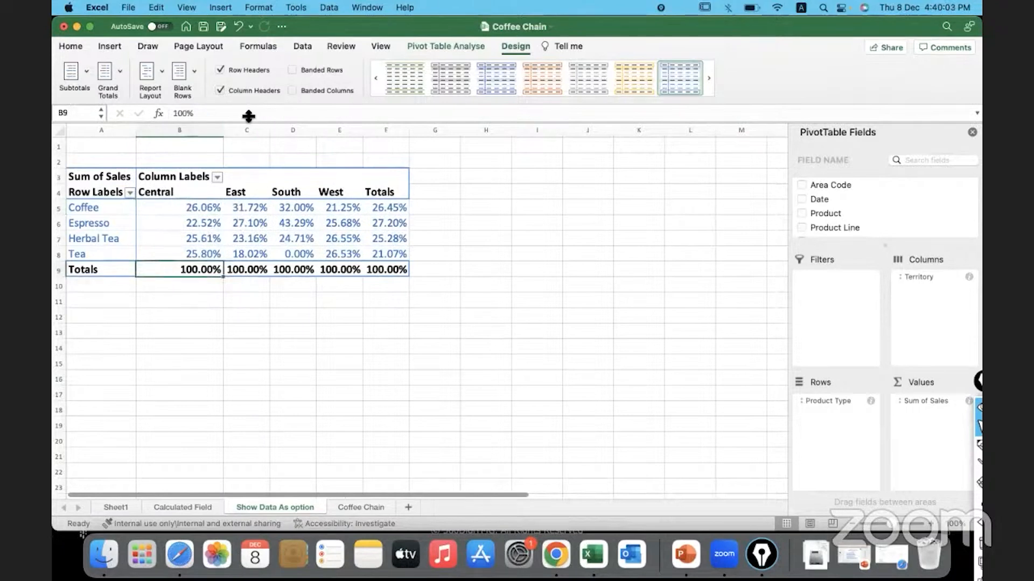
Switch to Epic Pen, outline the Central column and draw an arrow from each product type to its Central percentage
drag(237, 132, 422, 134)
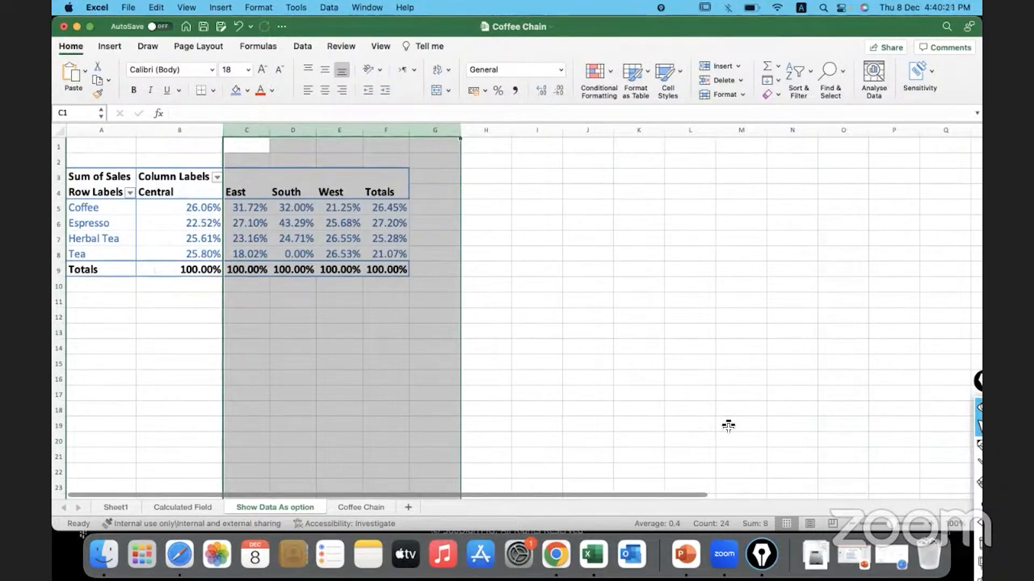
click(980, 384)
click(967, 446)
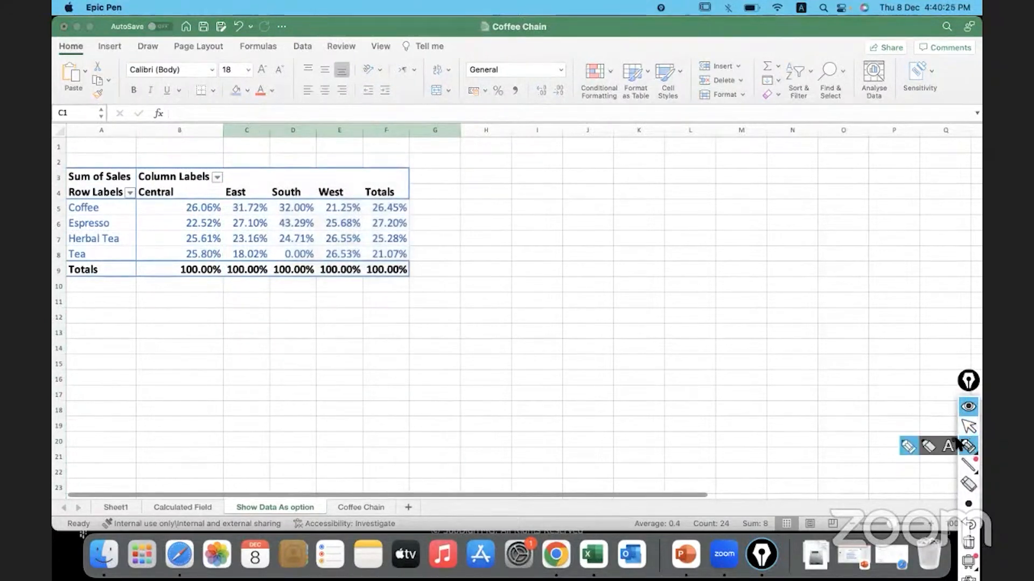
mouse_move(145, 281)
mouse_down()
mouse_move(222, 288)
mouse_move(229, 201)
mouse_move(148, 188)
mouse_move(143, 284)
mouse_move(214, 288)
mouse_up()
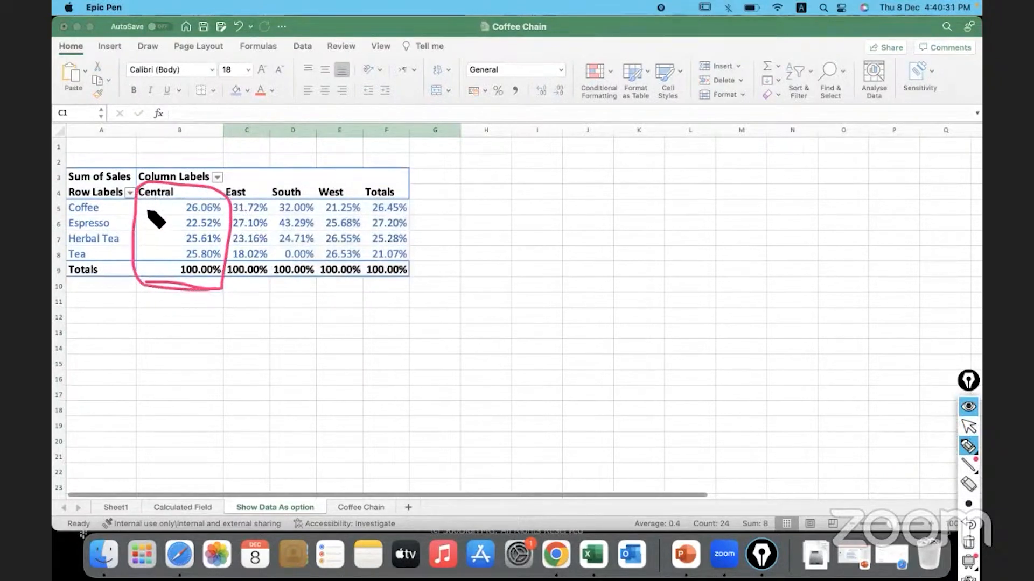
mouse_move(153, 208)
mouse_down()
mouse_move(168, 203)
mouse_move(156, 214)
mouse_up()
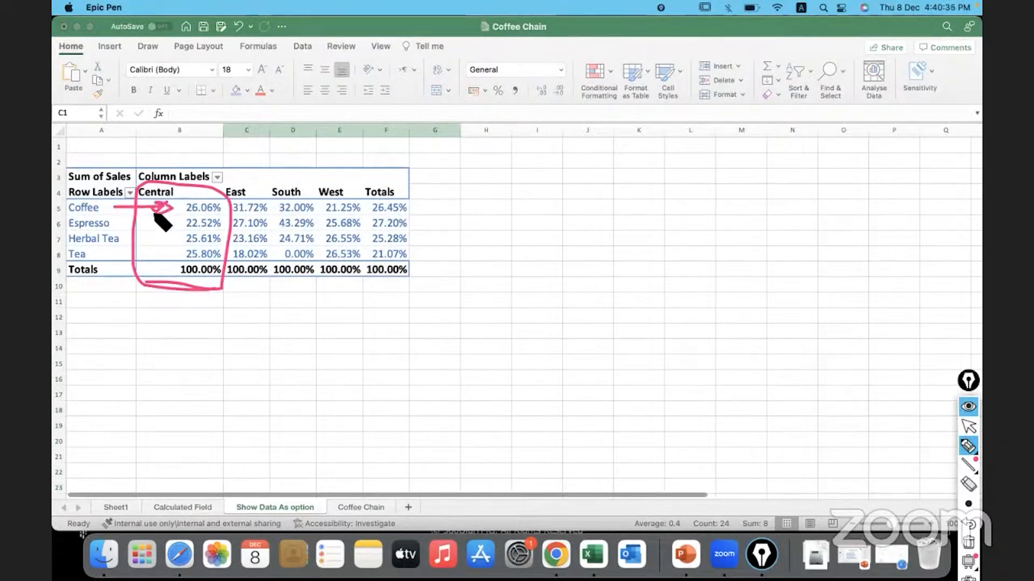
click(123, 240)
mouse_move(124, 240)
mouse_down()
mouse_move(156, 237)
mouse_move(155, 258)
mouse_up()
drag(117, 221, 161, 229)
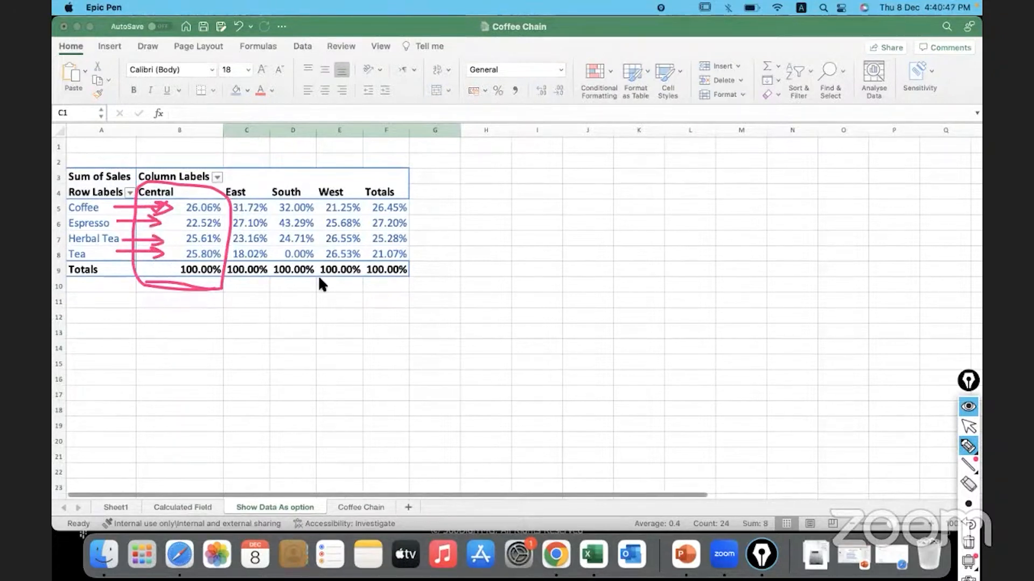
Outline the South column with the pen, add an arrow and a tick above its header, and underline its total
mouse_move(318, 178)
mouse_down()
mouse_move(267, 179)
mouse_move(272, 286)
mouse_move(299, 290)
mouse_move(316, 272)
mouse_move(317, 178)
mouse_up()
drag(294, 132, 298, 167)
mouse_move(289, 152)
mouse_down()
mouse_move(298, 167)
mouse_move(307, 152)
mouse_up()
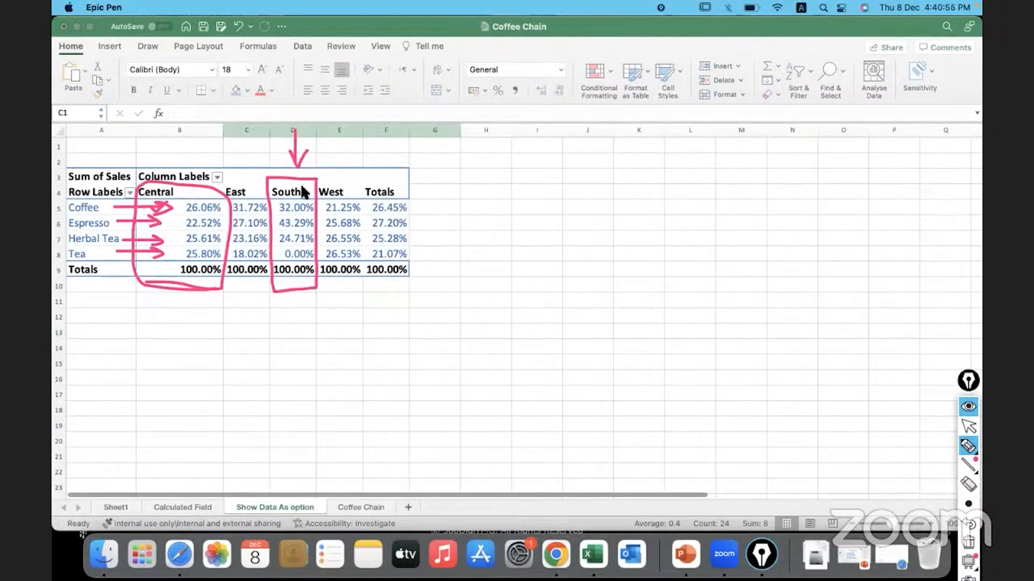
drag(305, 180, 318, 164)
drag(267, 287, 322, 284)
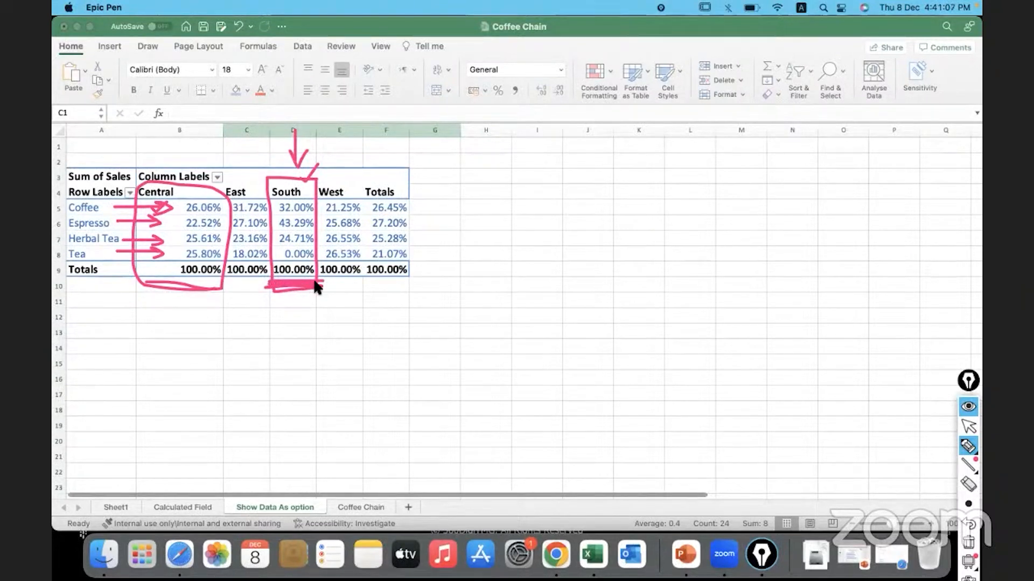
Mark the individual product type percentages in the South column with the pen and clear all annotations
mouse_move(273, 228)
mouse_down()
mouse_move(316, 229)
mouse_move(275, 214)
mouse_move(273, 229)
mouse_up()
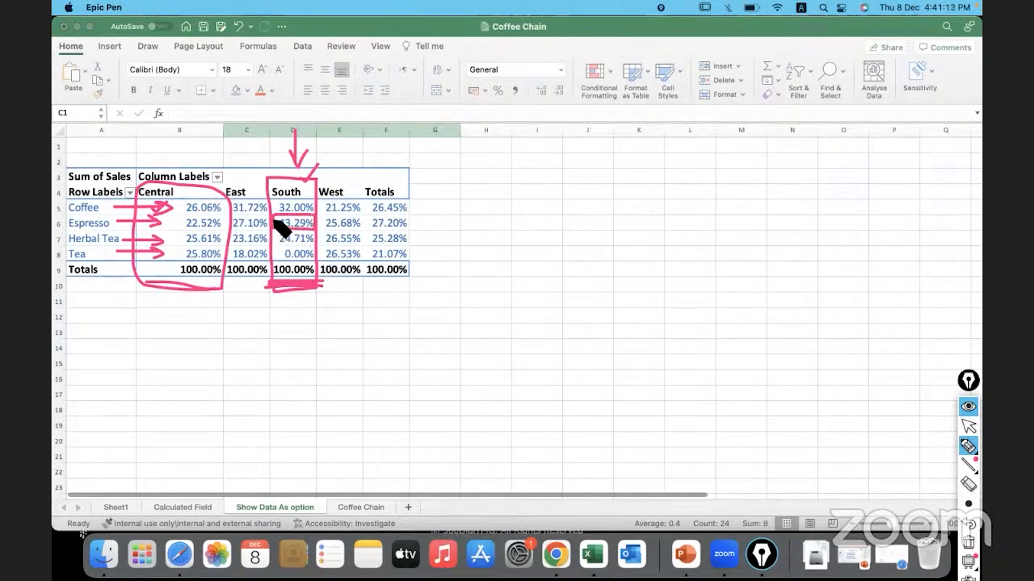
drag(275, 201, 314, 203)
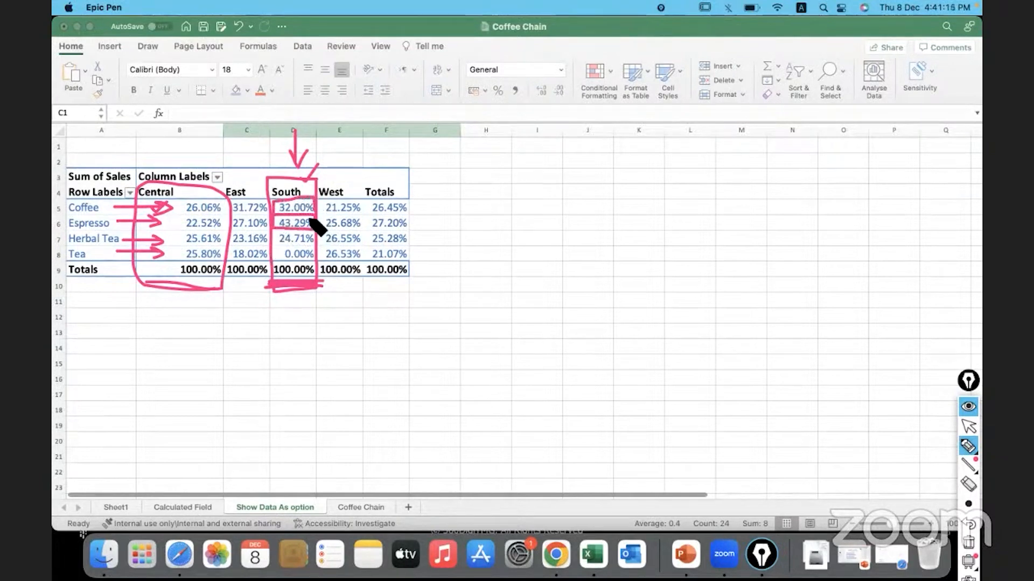
drag(274, 234, 312, 246)
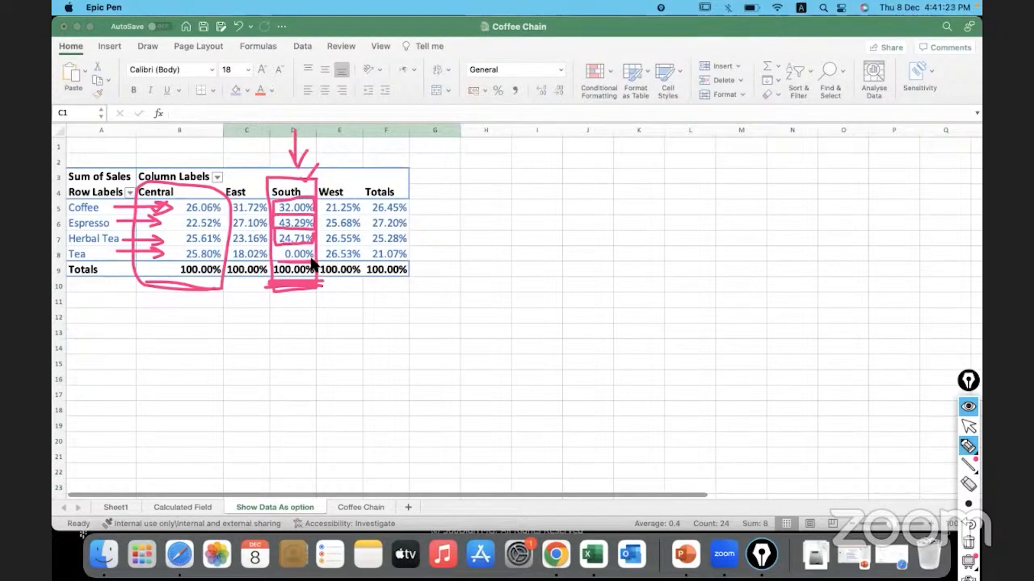
click(968, 544)
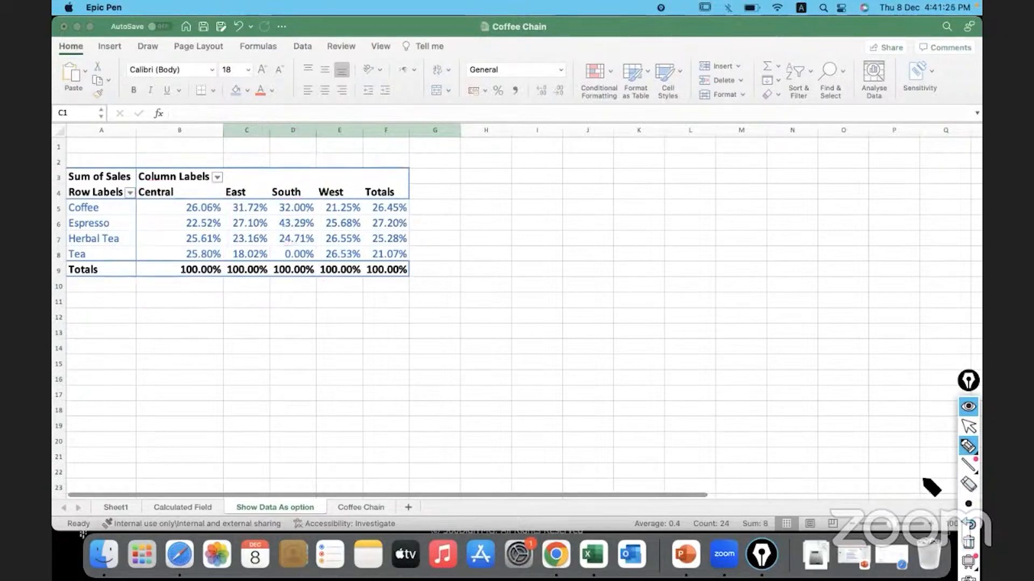
click(969, 428)
Show the sales values as % of Row Total and widen the East, South, West and Totals columns equally
click(195, 207)
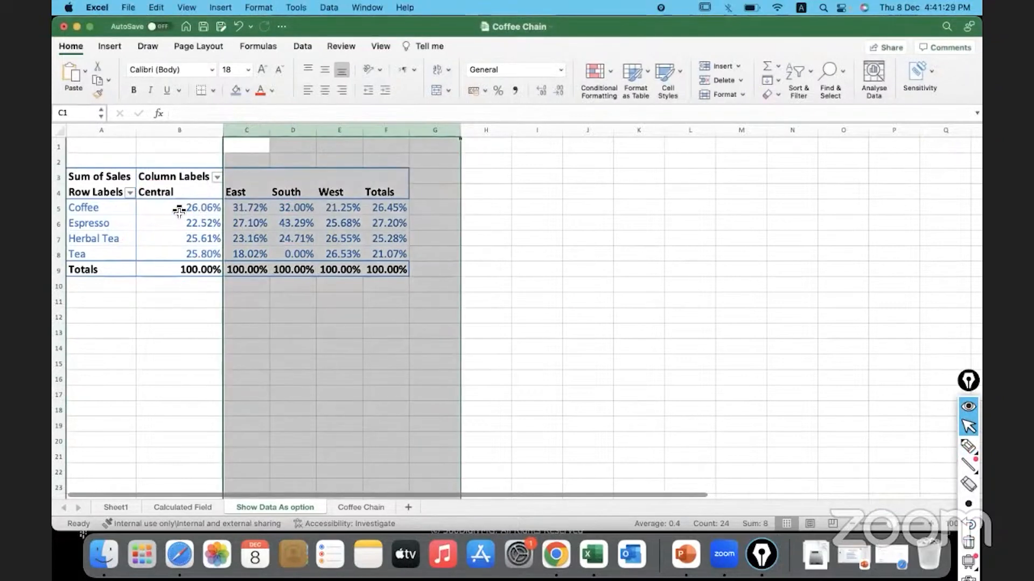
click(179, 212)
right_click(179, 212)
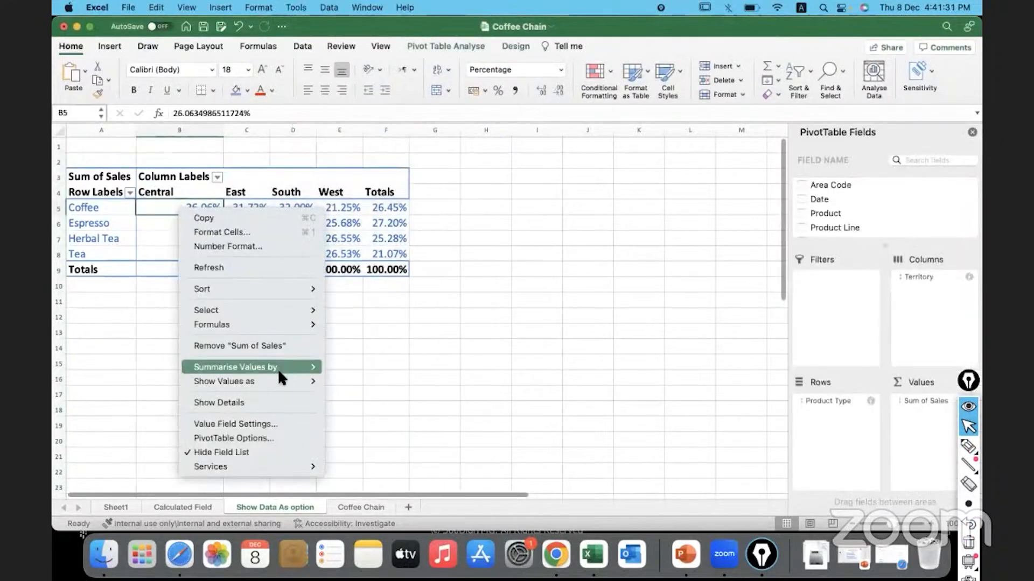
mouse_move(279, 382)
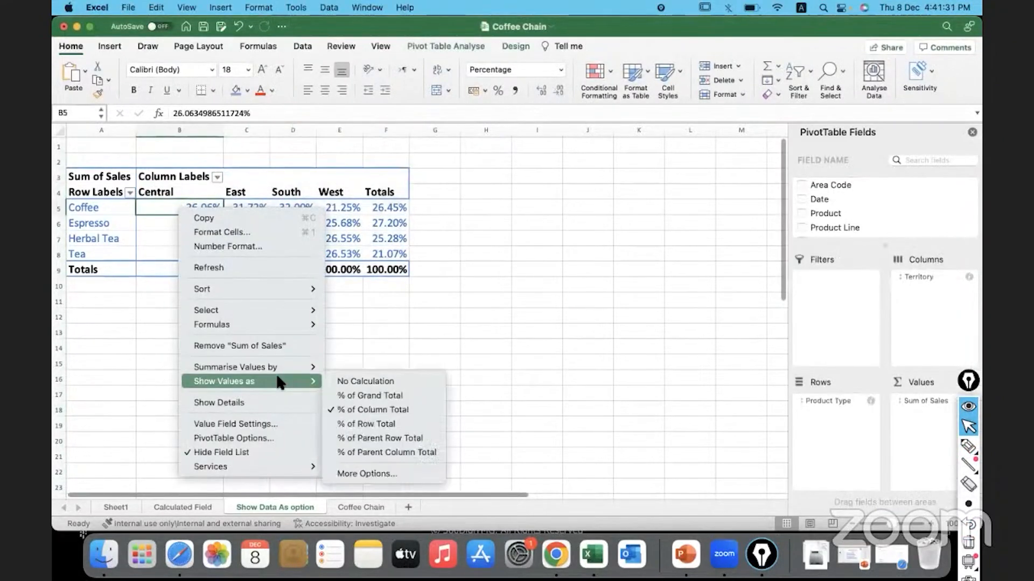
click(414, 425)
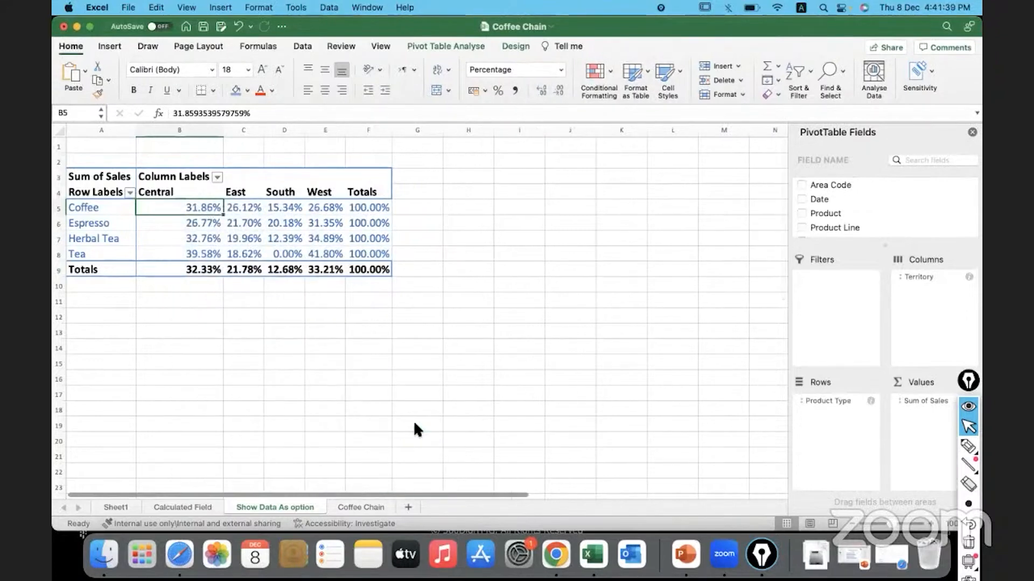
drag(261, 131, 431, 132)
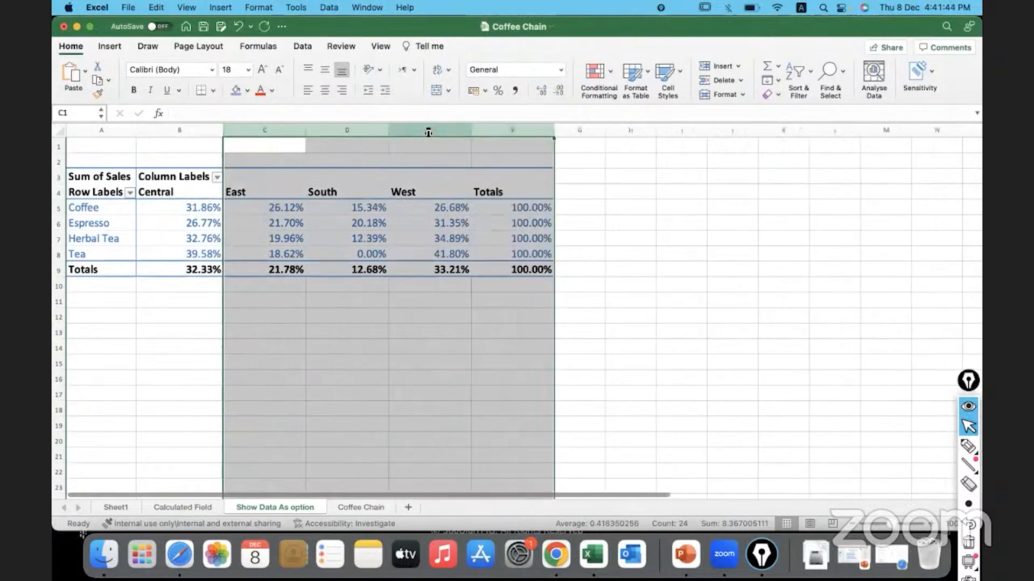
click(54, 209)
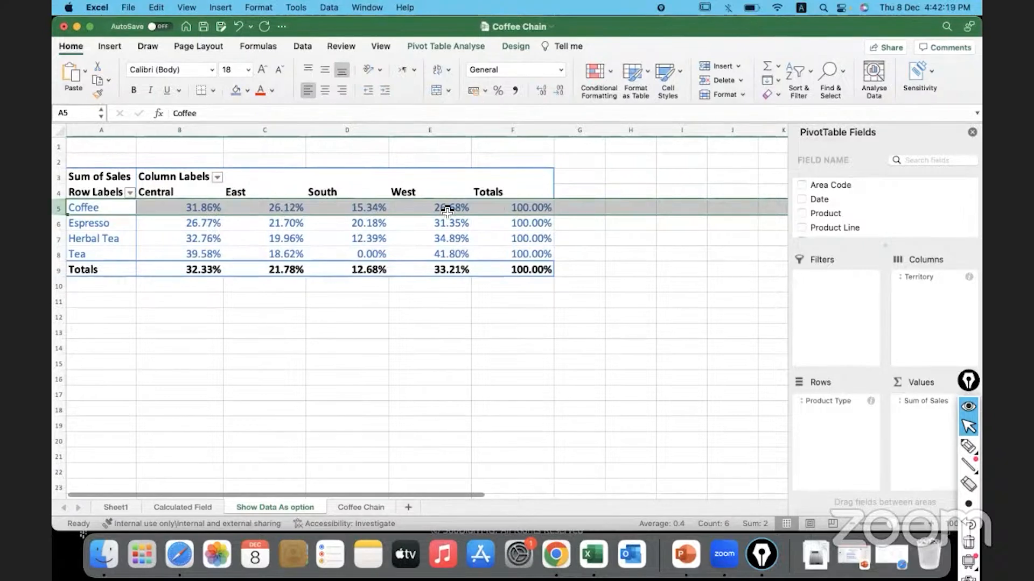
Show the sales values as % of Grand Total and widen the East, South, West and Totals columns equally
click(365, 250)
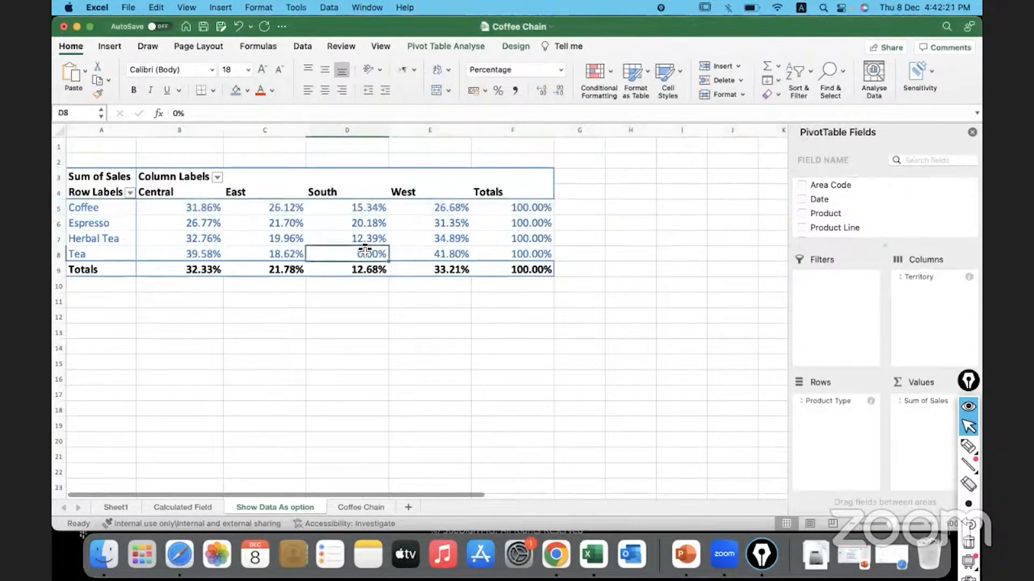
right_click(365, 251)
mouse_move(455, 419)
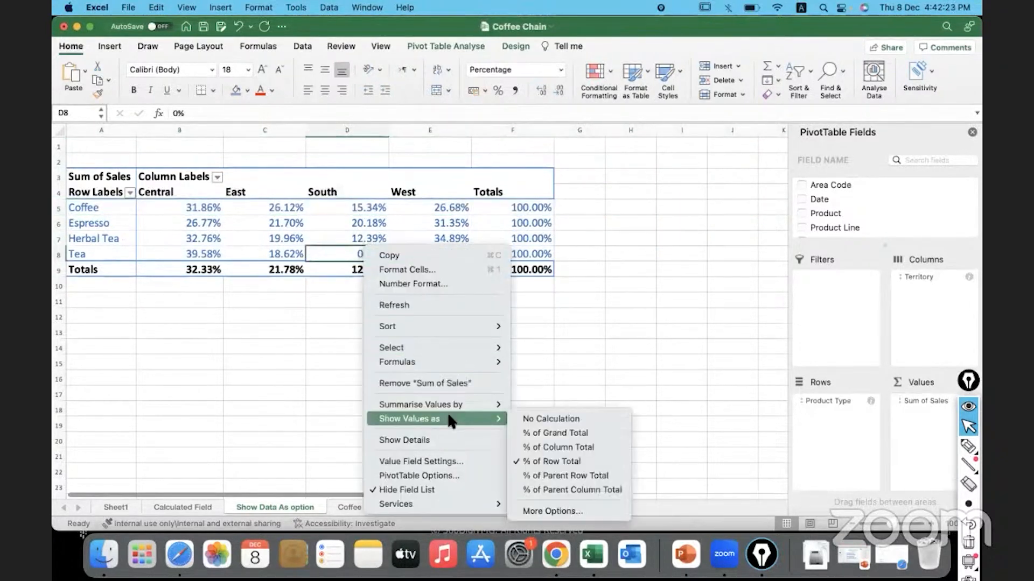
click(603, 434)
drag(238, 132, 438, 131)
Box the overall total and Espresso's East percentage with the pen, and tick the overall total, the Espresso label and the South header
drag(173, 210, 433, 252)
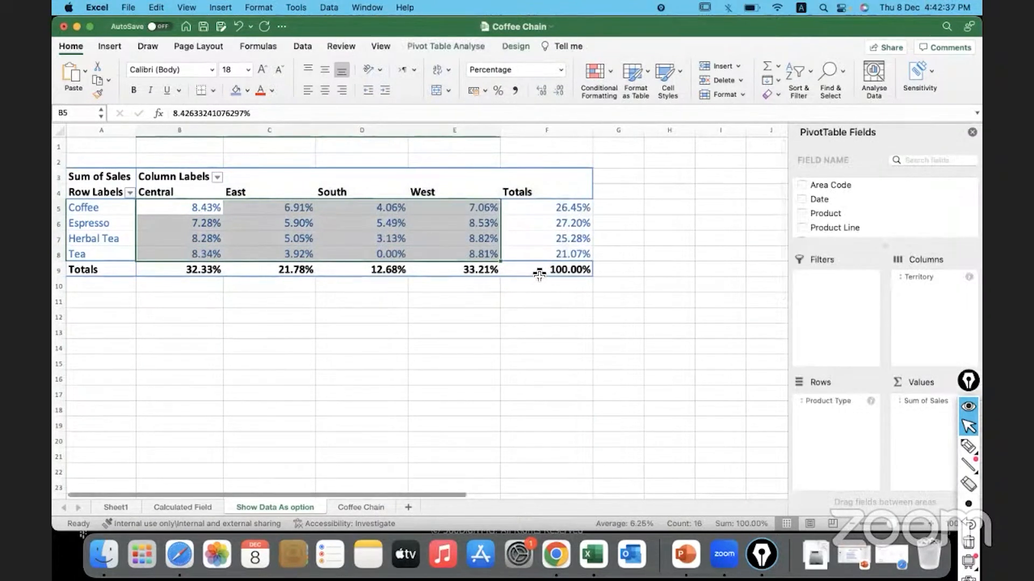
click(969, 446)
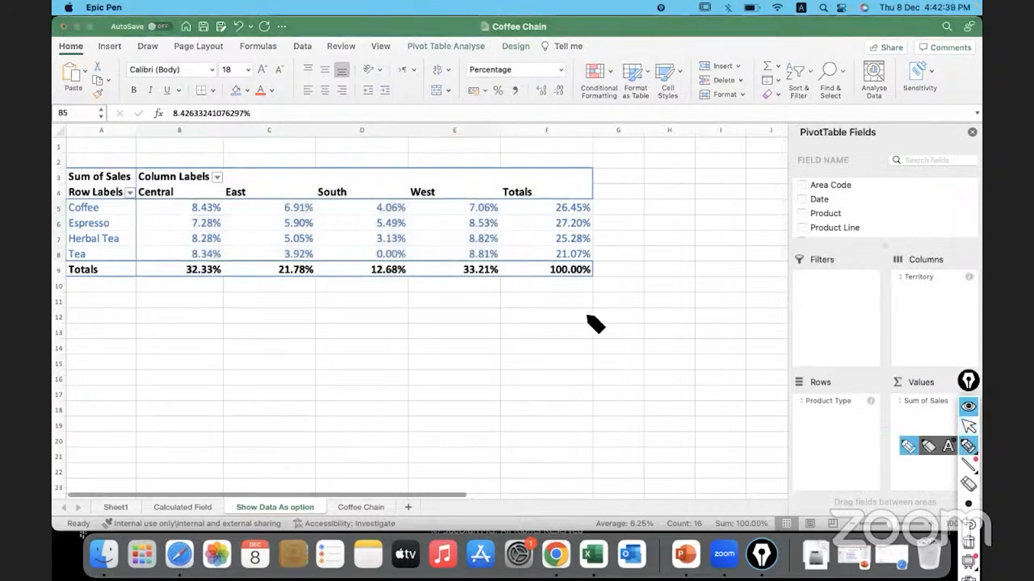
mouse_move(594, 260)
mouse_down()
mouse_move(507, 267)
mouse_move(542, 282)
mouse_move(626, 255)
mouse_up()
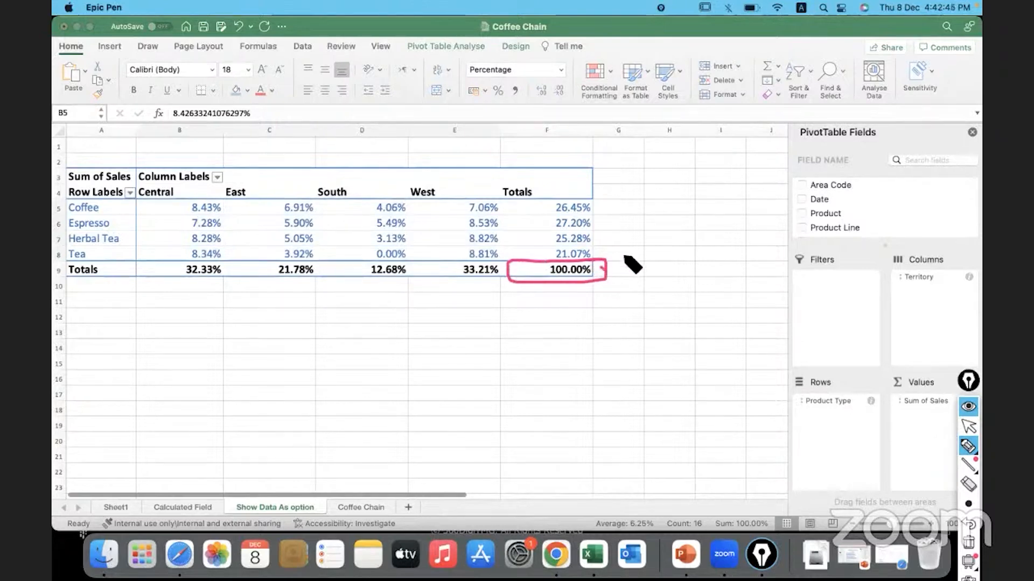
mouse_move(303, 214)
mouse_down()
mouse_move(266, 219)
mouse_move(279, 232)
mouse_move(319, 231)
mouse_move(322, 218)
mouse_move(300, 215)
mouse_up()
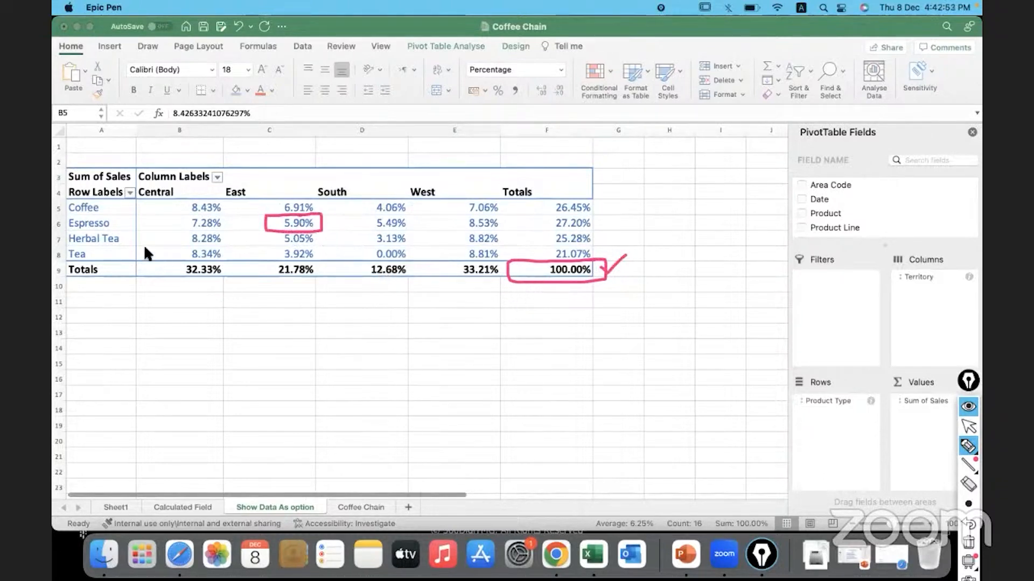
drag(111, 222, 124, 216)
drag(326, 172, 345, 161)
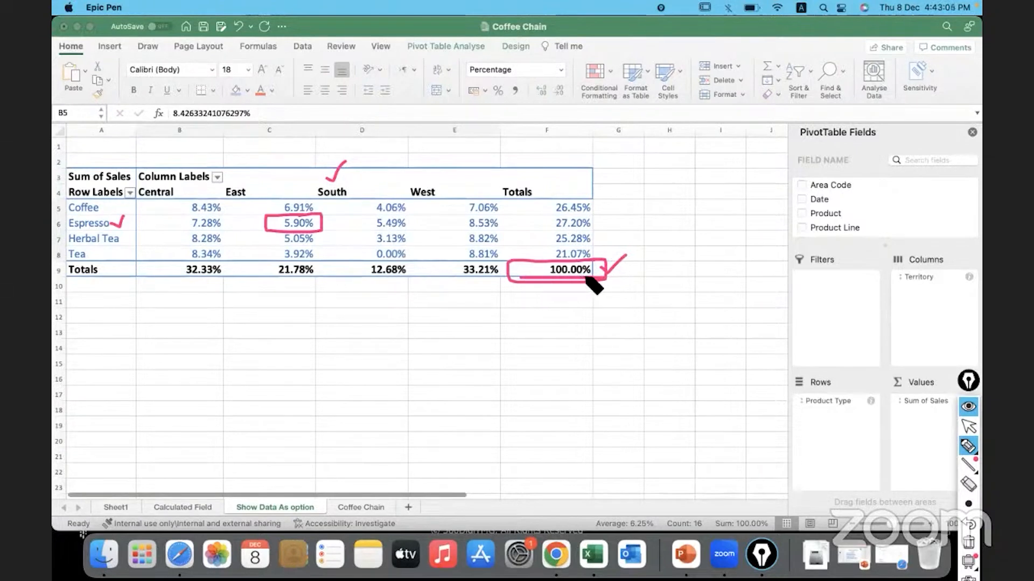
Underline the Central and South column totals with the pen and tick the Espresso and Tea row totals
drag(169, 280, 229, 281)
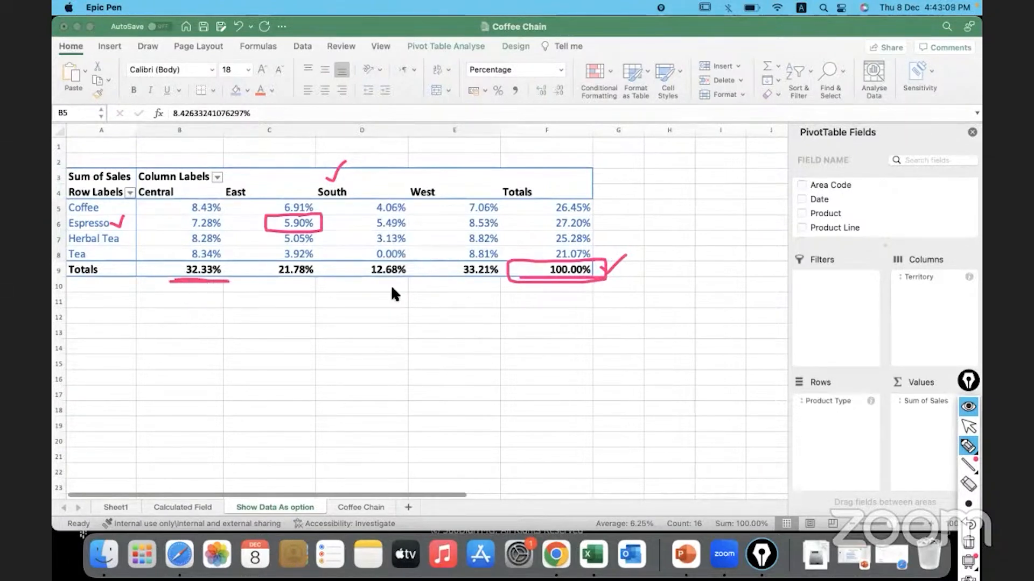
drag(362, 280, 413, 281)
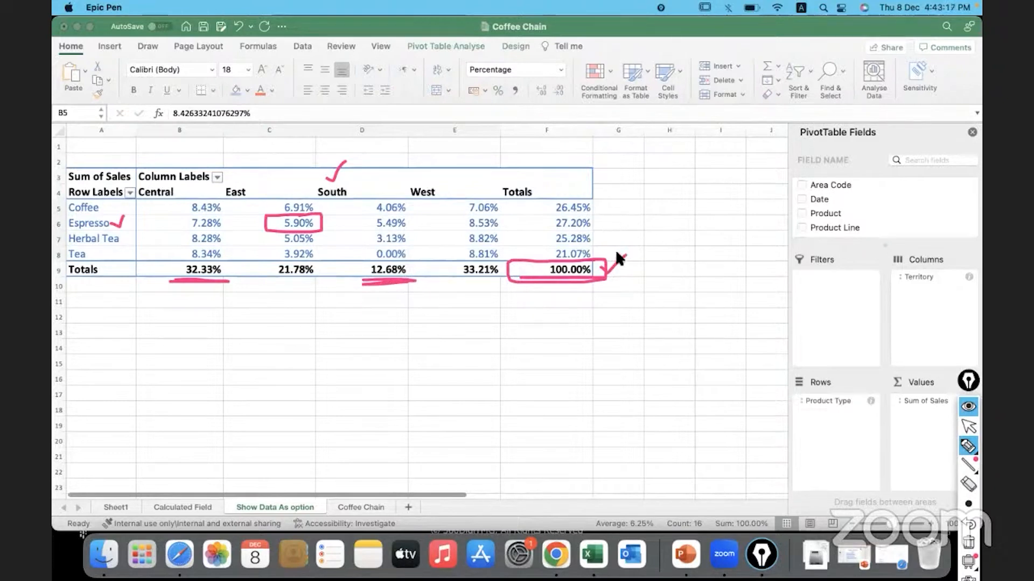
drag(600, 218, 636, 203)
drag(599, 253, 630, 243)
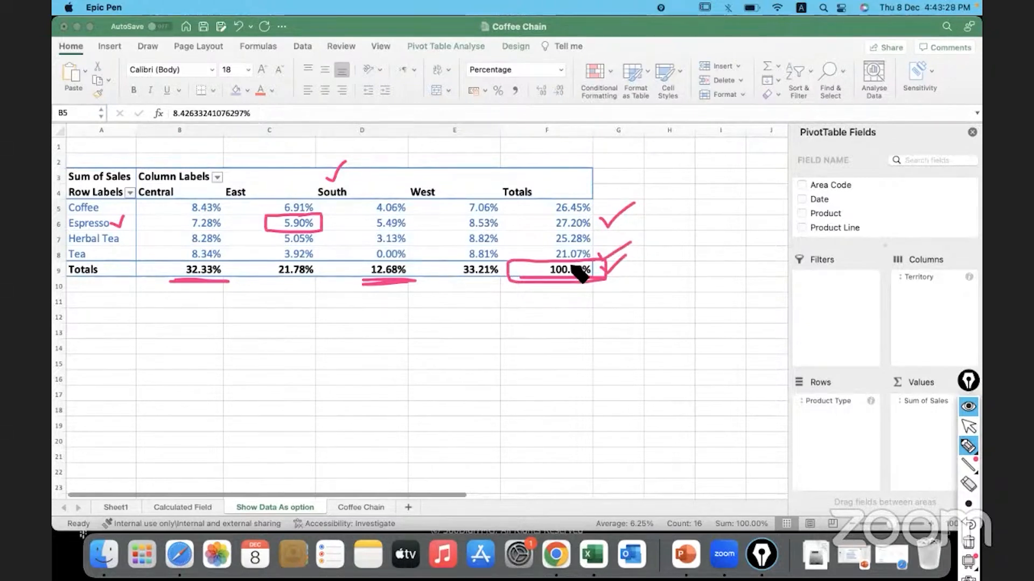
Draw arrows down the Central column and across the Espresso row, box the whole table, clear all annotations and return to the normal pointer
mouse_move(224, 152)
mouse_down()
mouse_move(227, 357)
mouse_move(238, 332)
mouse_up()
drag(130, 217, 656, 223)
mouse_move(565, 164)
mouse_down()
mouse_move(337, 162)
mouse_move(176, 358)
mouse_move(663, 159)
mouse_up()
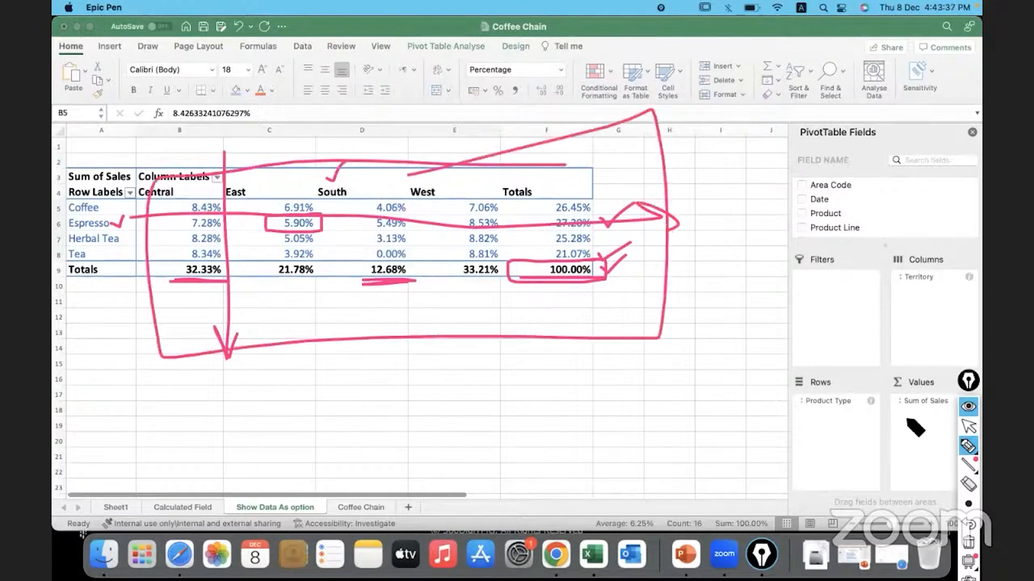
click(969, 543)
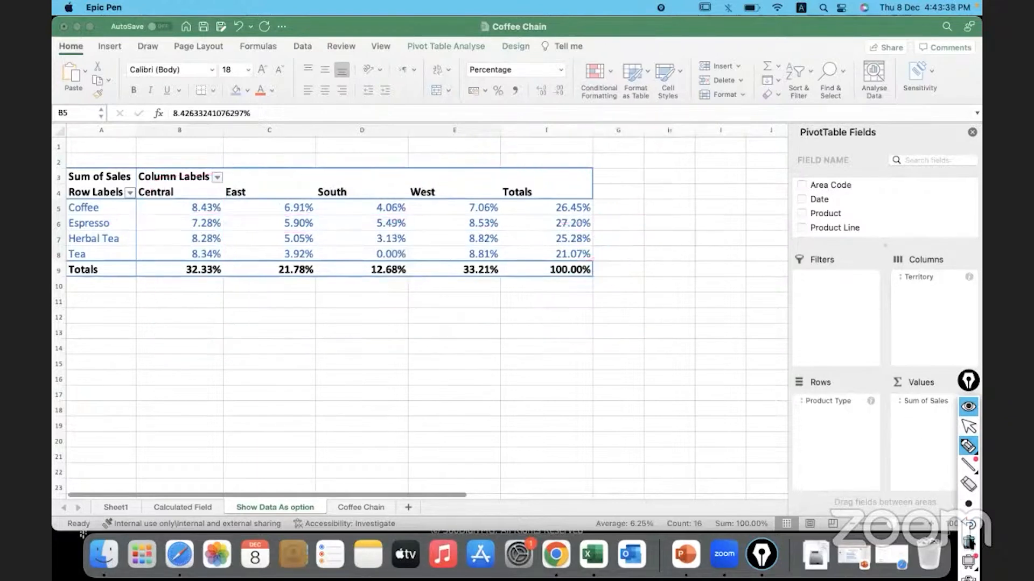
click(969, 427)
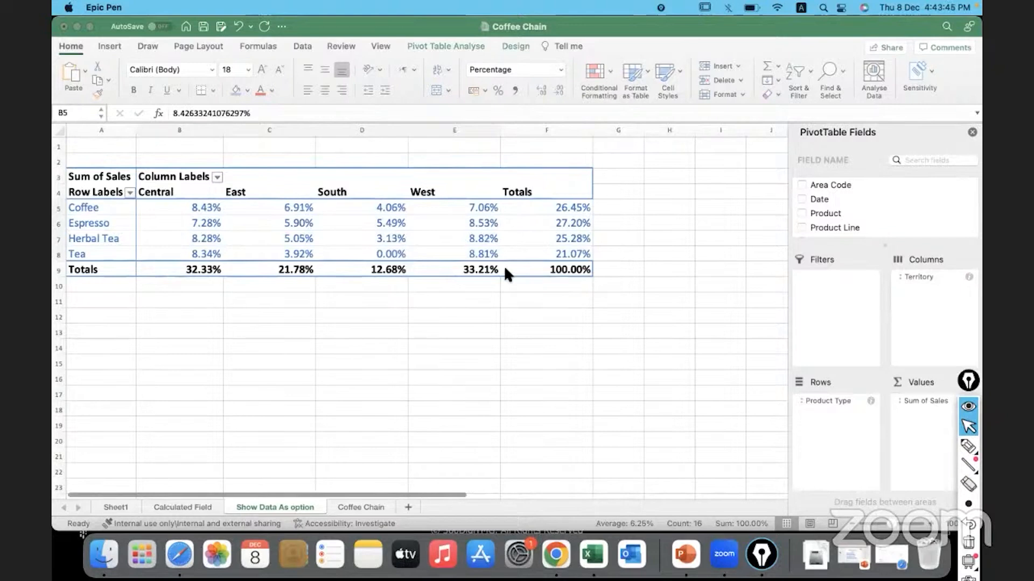
Examine the Central column, the Coffee row, Tea's West percentage and the overall total by selecting each
click(208, 131)
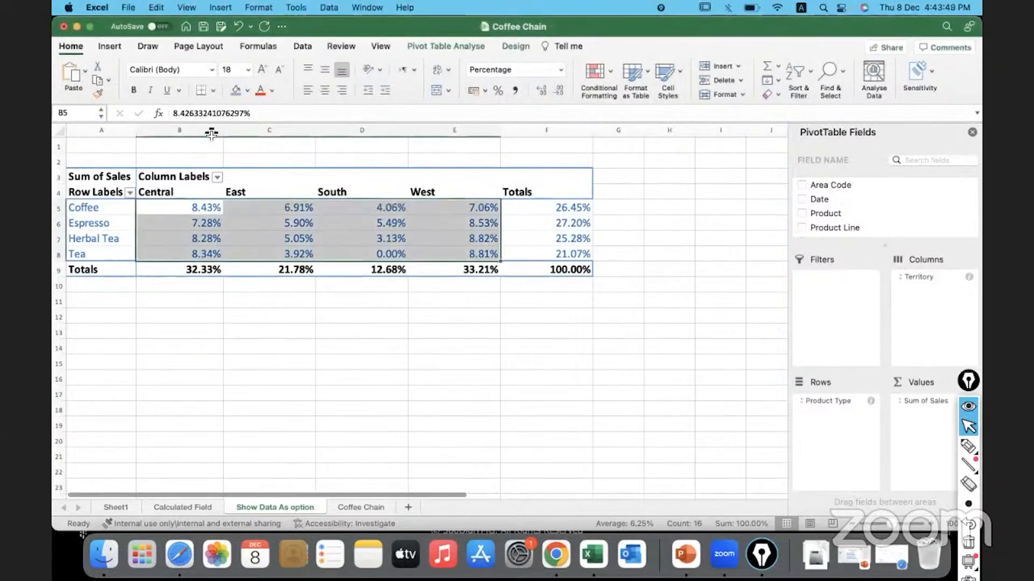
click(208, 131)
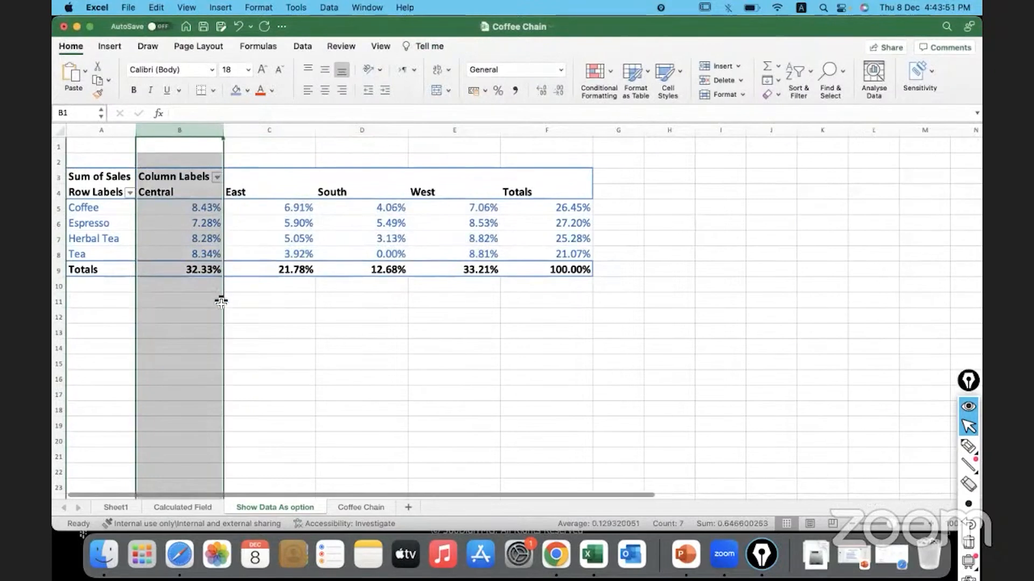
click(61, 210)
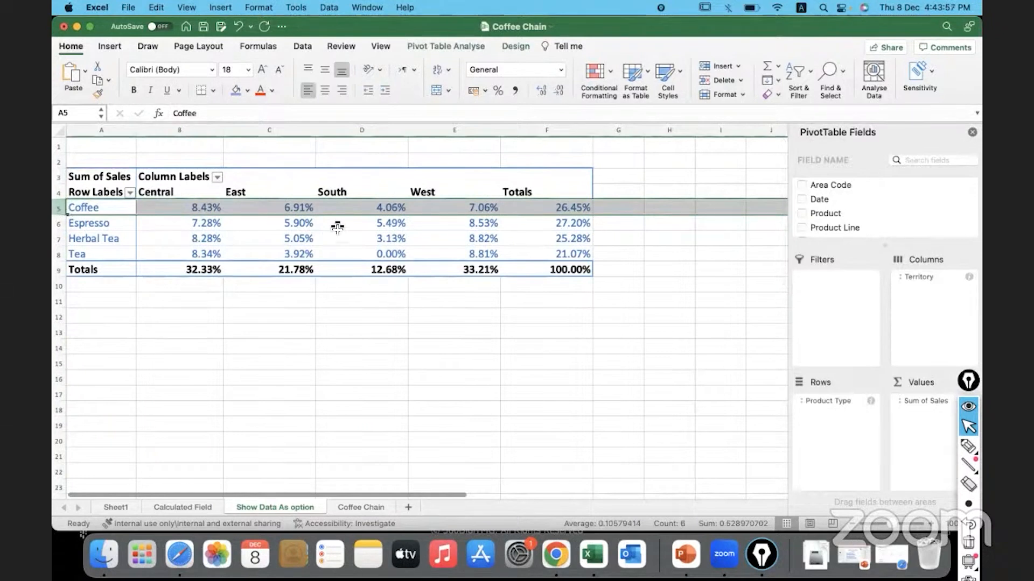
click(477, 253)
click(566, 275)
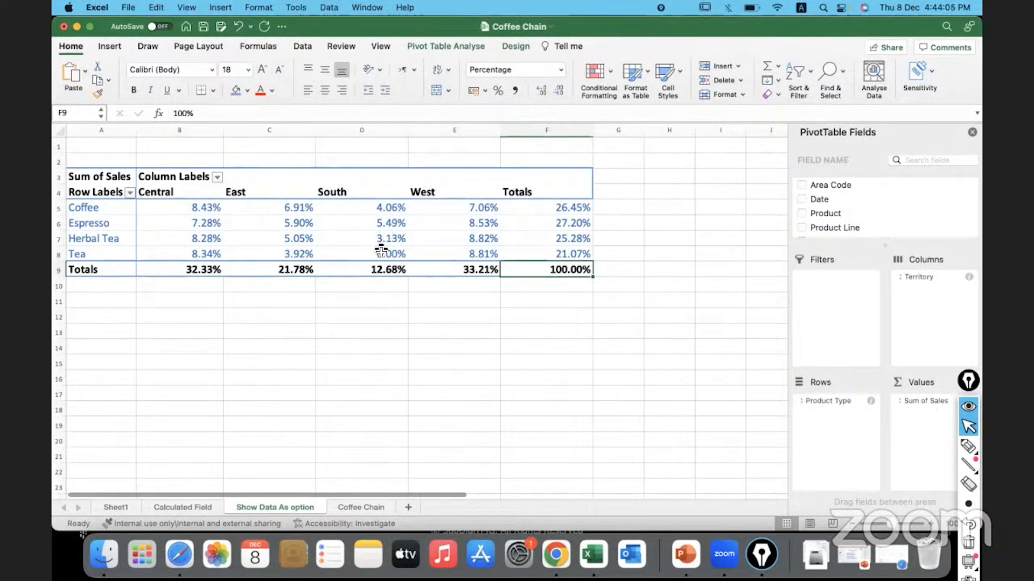
Try to show the sales values as Rank Smallest to Largest with Area Code as the base field
click(273, 214)
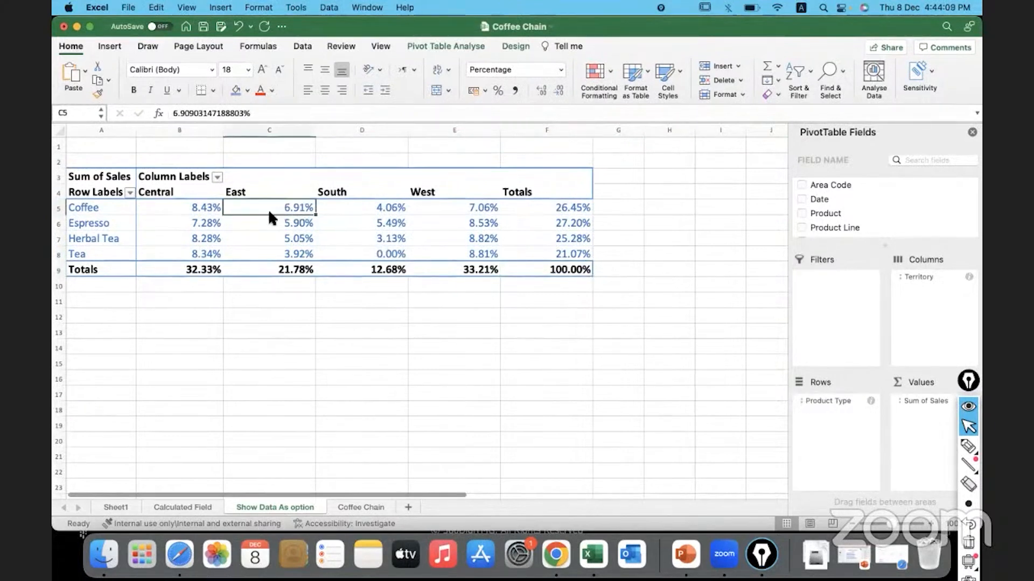
right_click(270, 206)
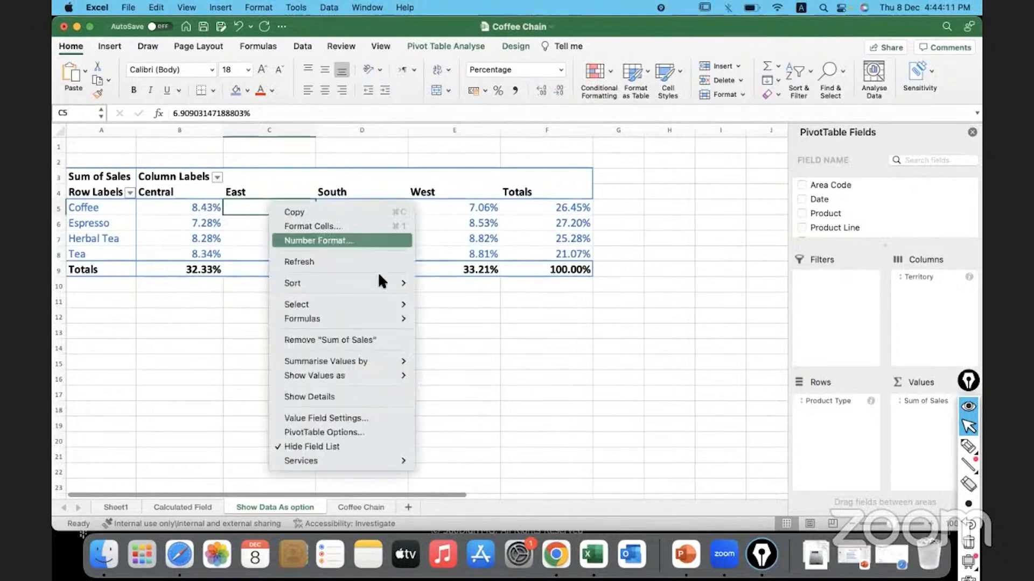
mouse_move(399, 377)
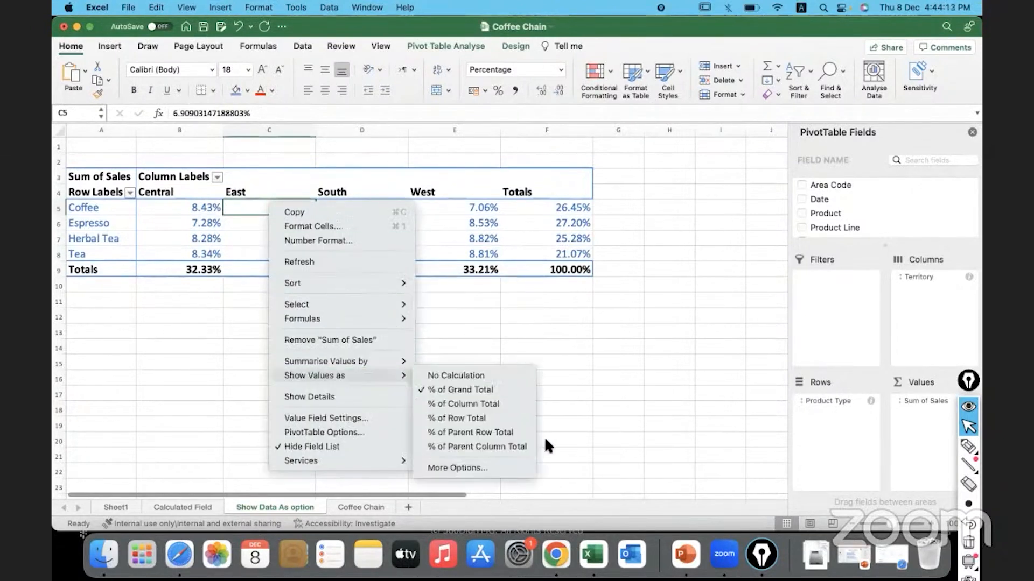
click(503, 473)
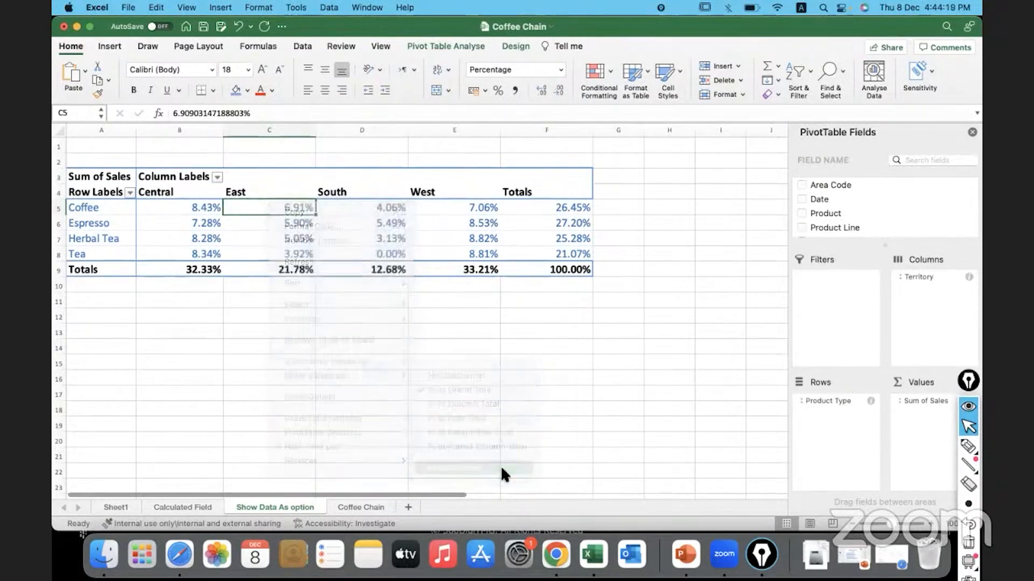
drag(513, 297, 642, 210)
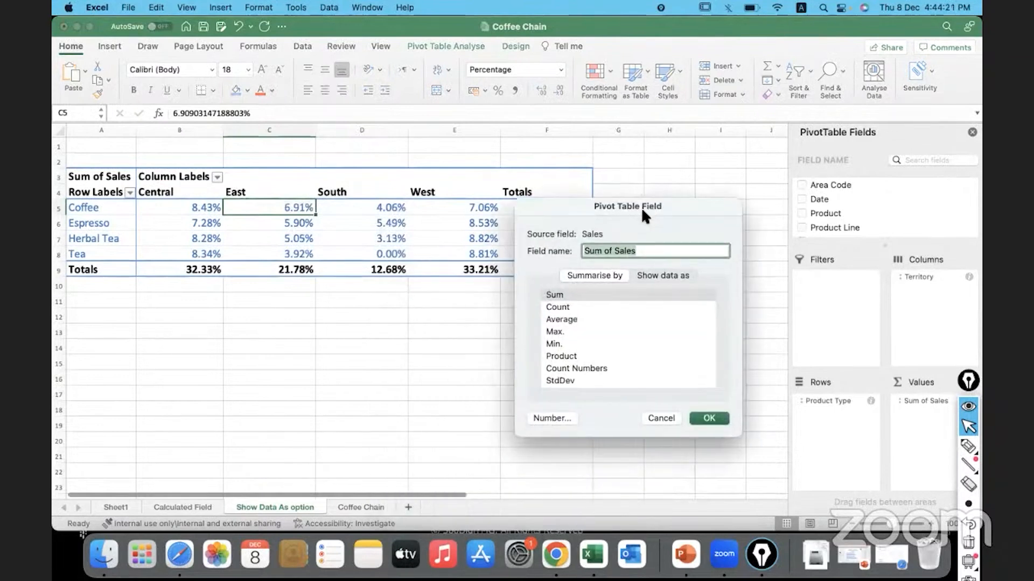
click(661, 274)
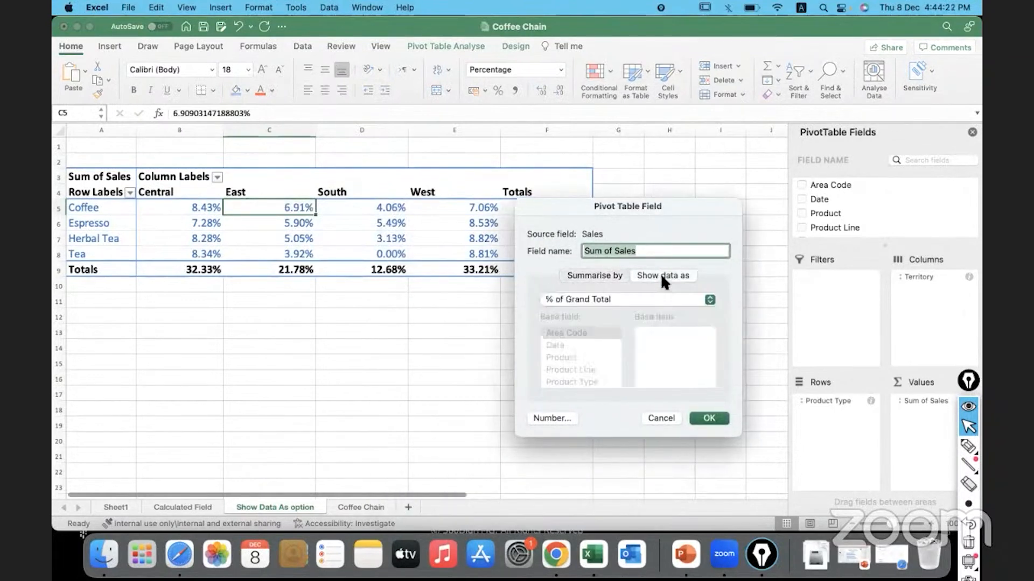
click(641, 298)
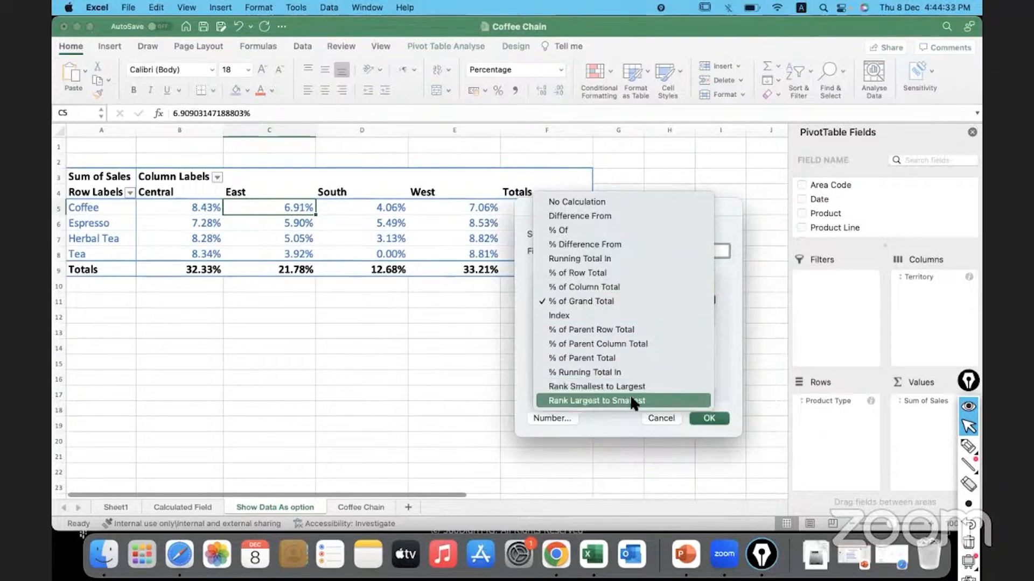
click(615, 388)
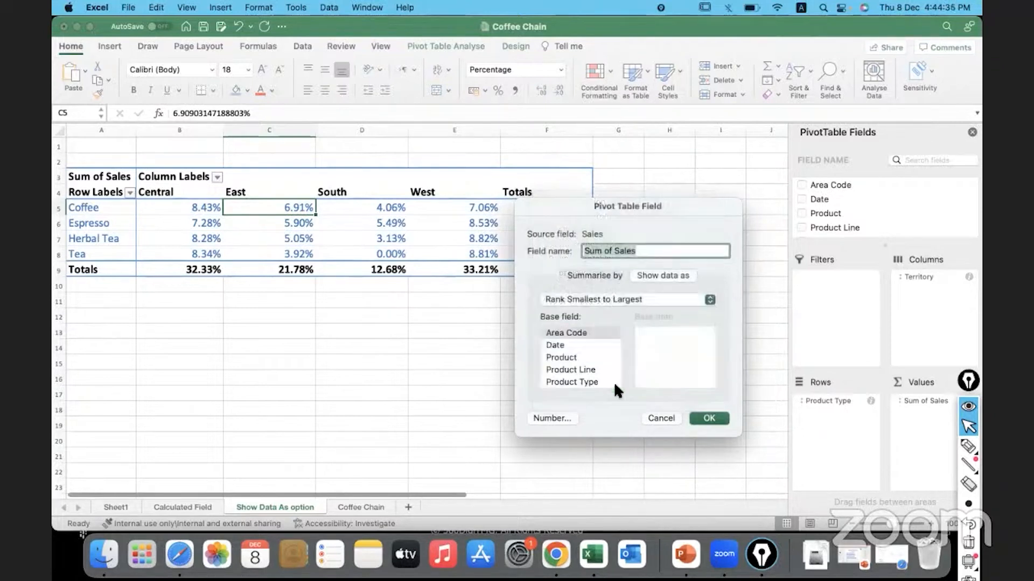
click(703, 421)
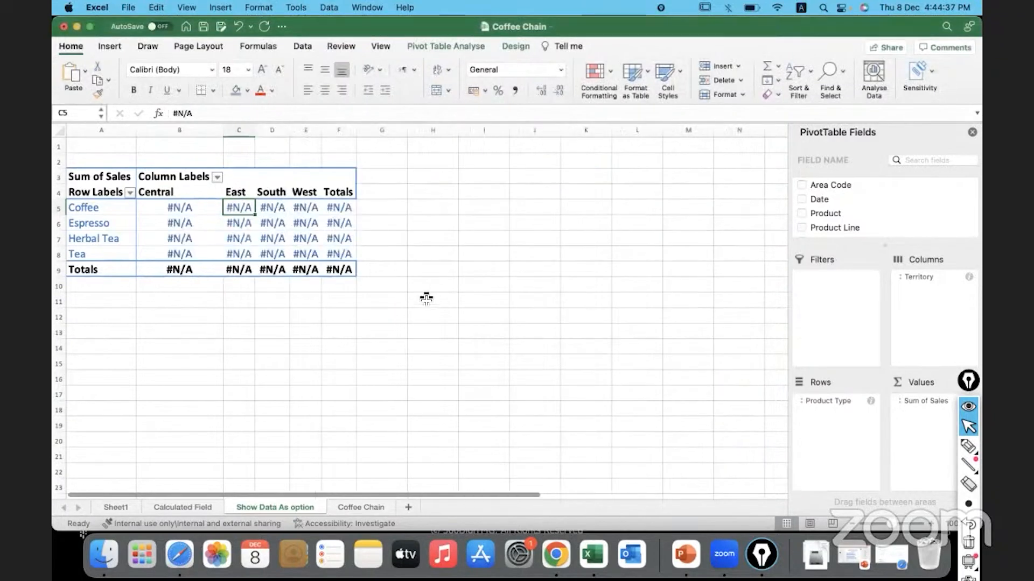
Try to clear the contents of the pivot table's value cells from Central through Totals
drag(212, 129, 353, 130)
drag(194, 130, 333, 131)
drag(188, 215, 330, 267)
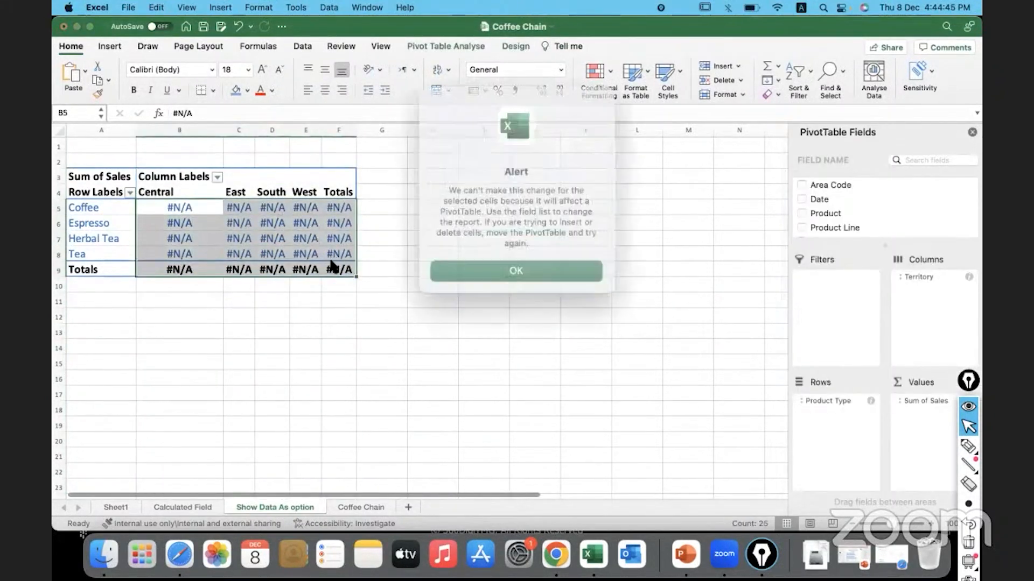
click(506, 260)
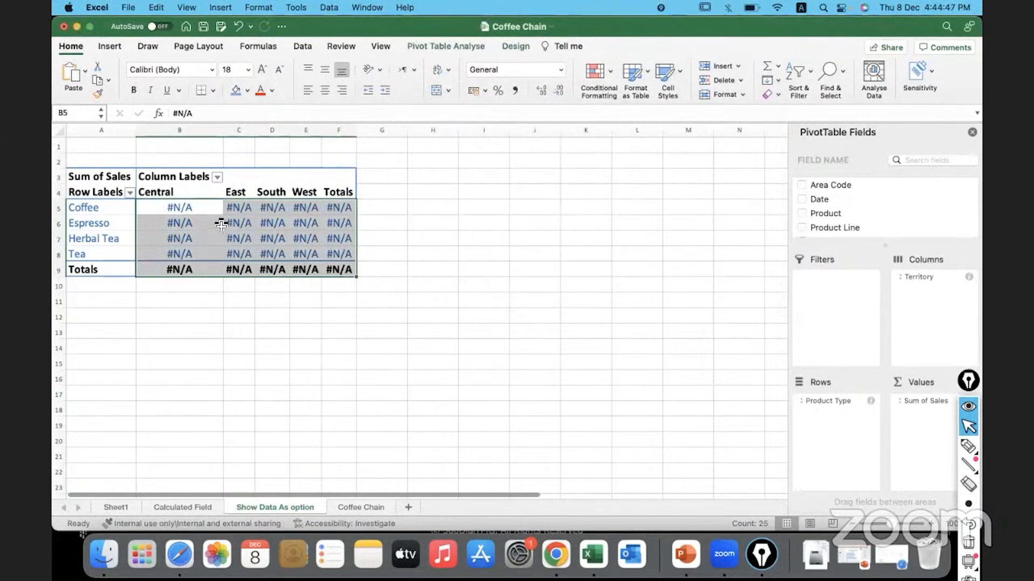
Remove Sum of Sales from the pivot table's values and add the Sales field back as a value
click(202, 209)
drag(916, 400, 595, 415)
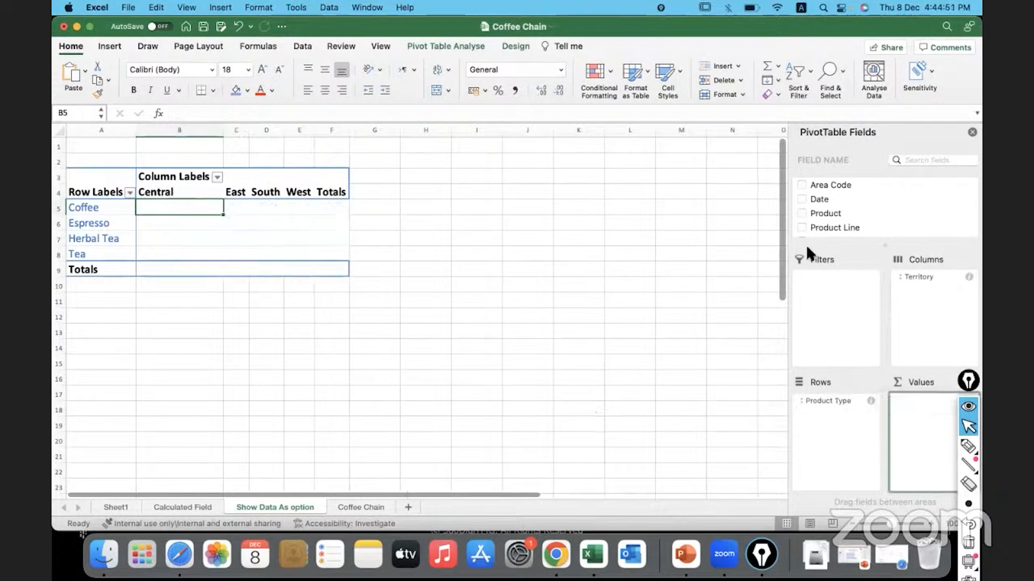
scroll(832, 217, down, 5)
drag(821, 187, 927, 415)
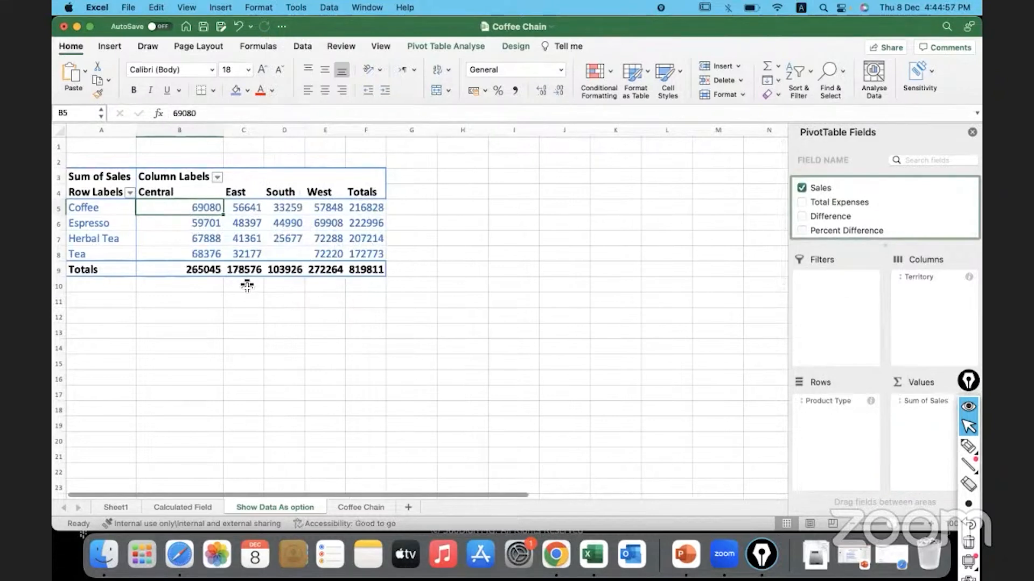
Turn off the pivot table's grand totals for both rows and columns
click(193, 227)
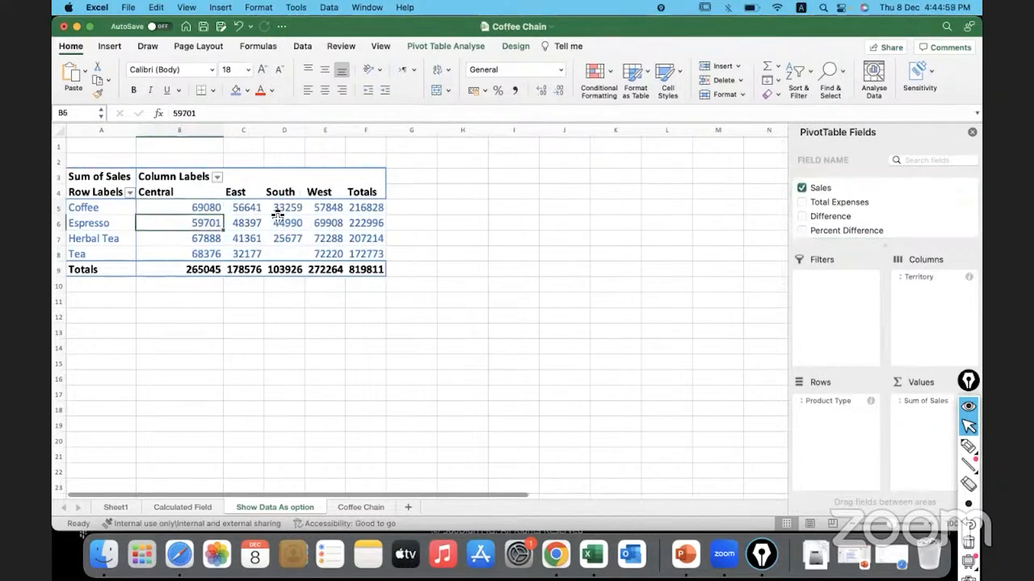
click(436, 45)
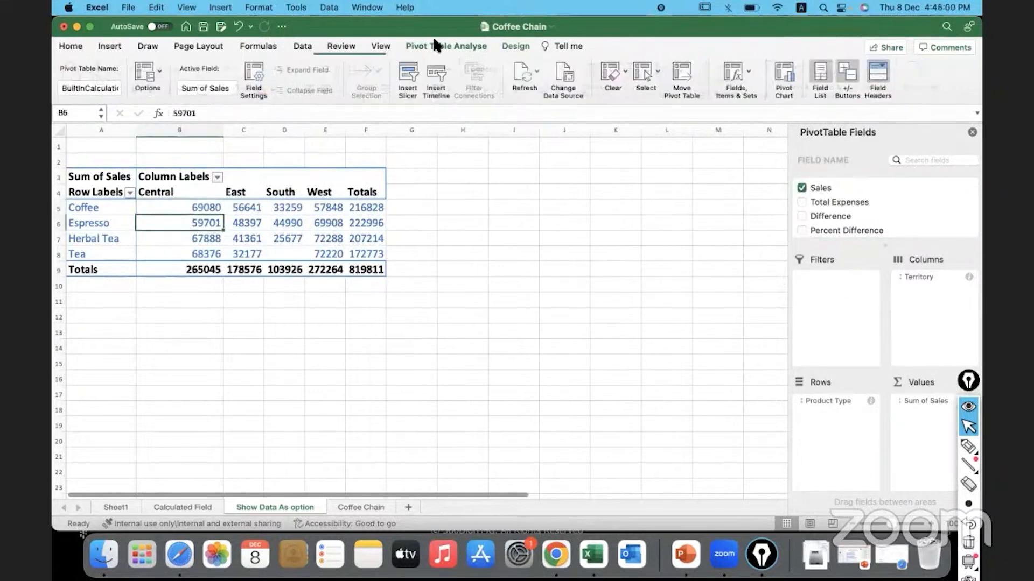
click(512, 44)
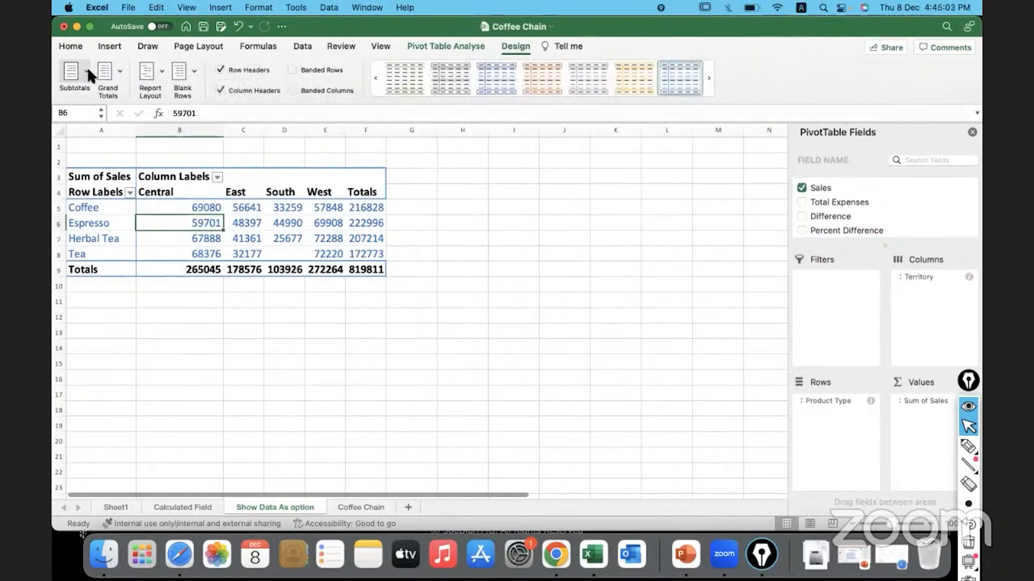
click(87, 70)
click(120, 69)
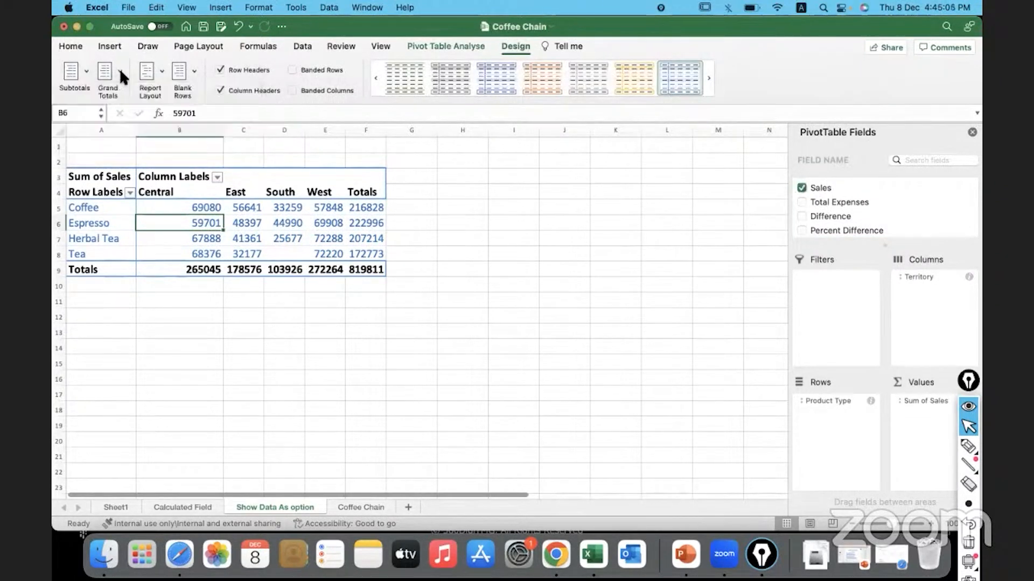
click(119, 70)
click(136, 92)
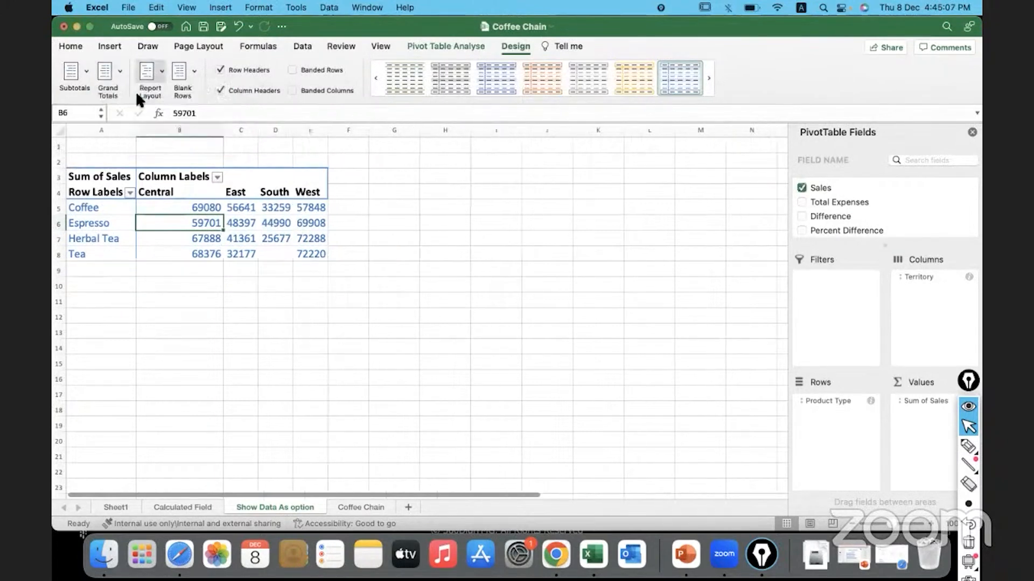
click(168, 285)
Show the sales values as Rank Smallest to Largest in the pivot table without grand totals, and select Coffee's East value
click(190, 213)
right_click(189, 214)
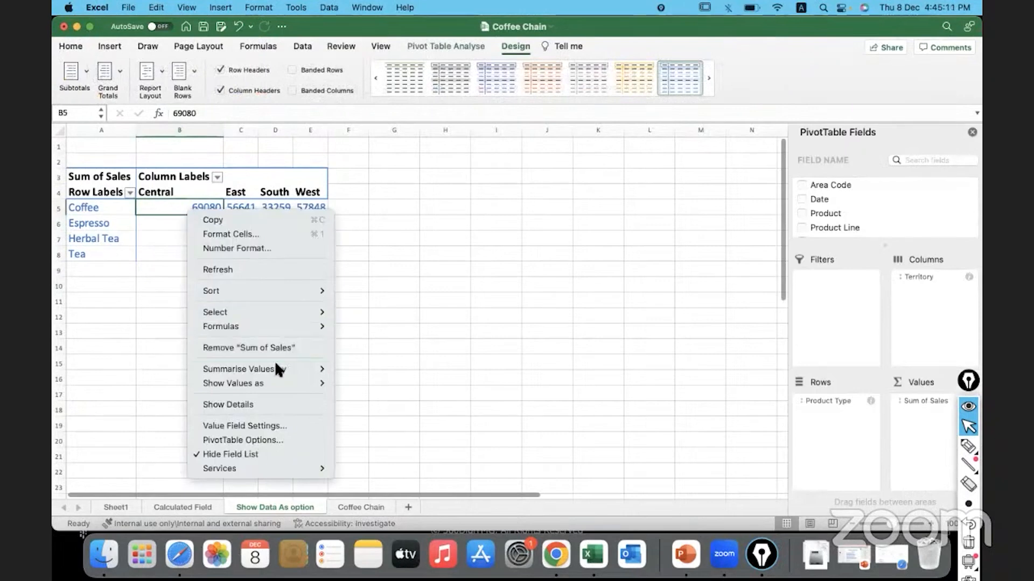
mouse_move(285, 384)
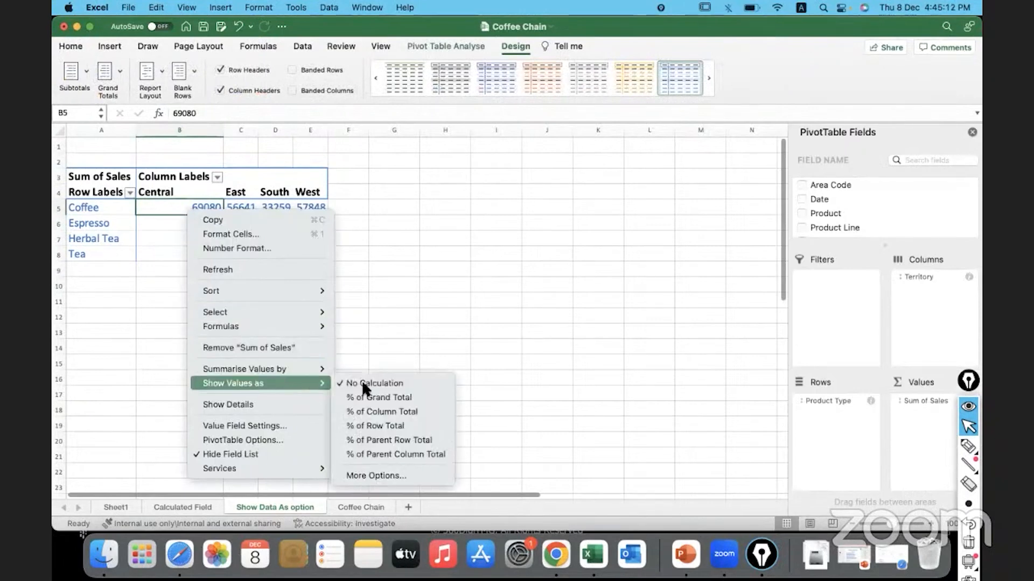
click(392, 475)
drag(392, 304, 564, 204)
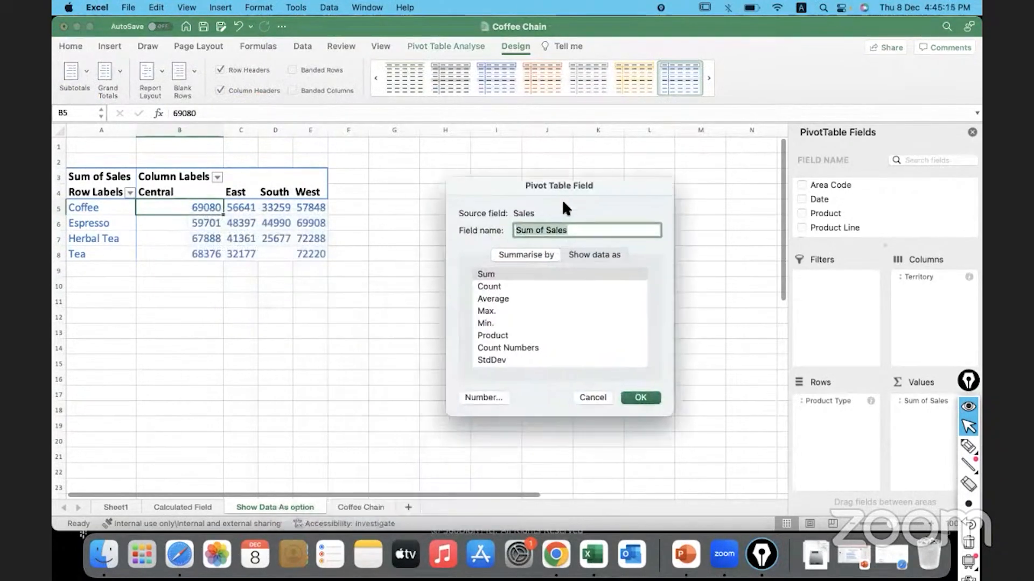
click(584, 256)
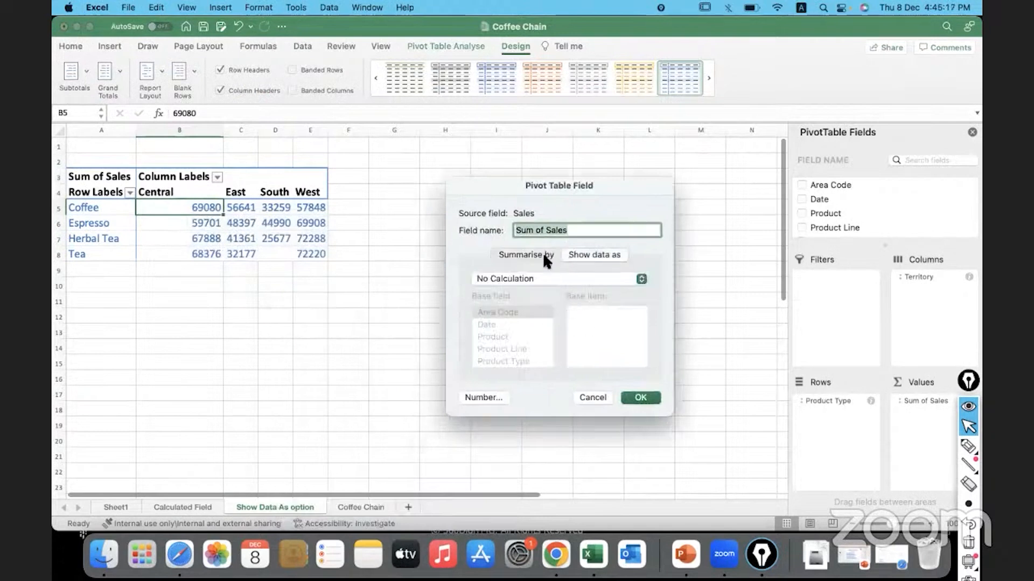
click(539, 278)
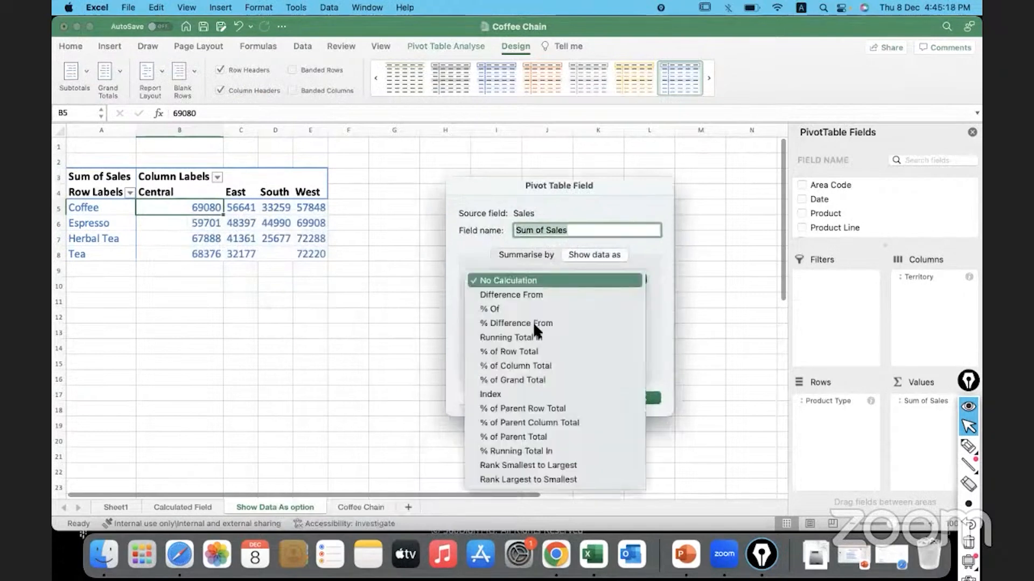
click(516, 464)
click(639, 399)
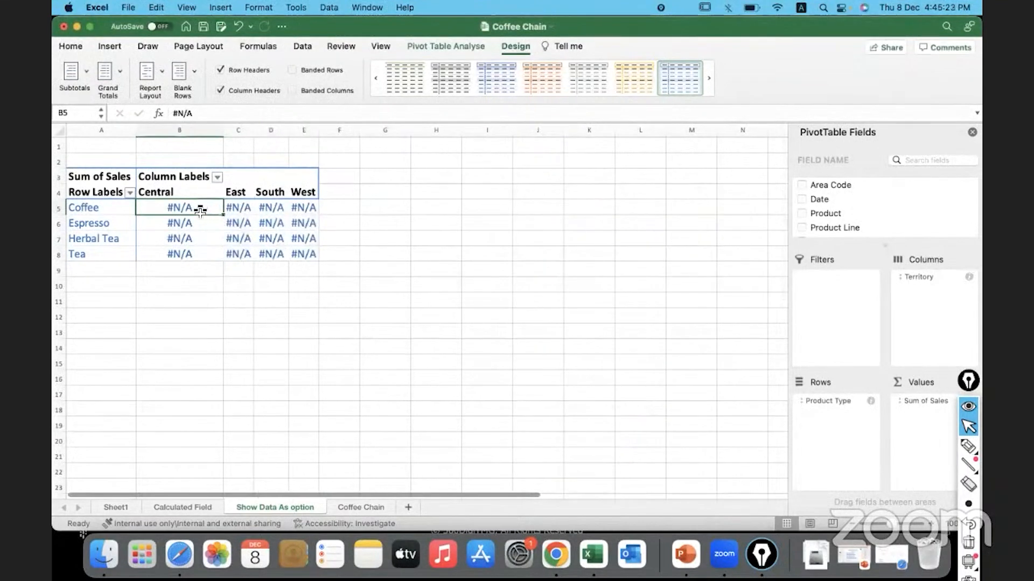
click(242, 211)
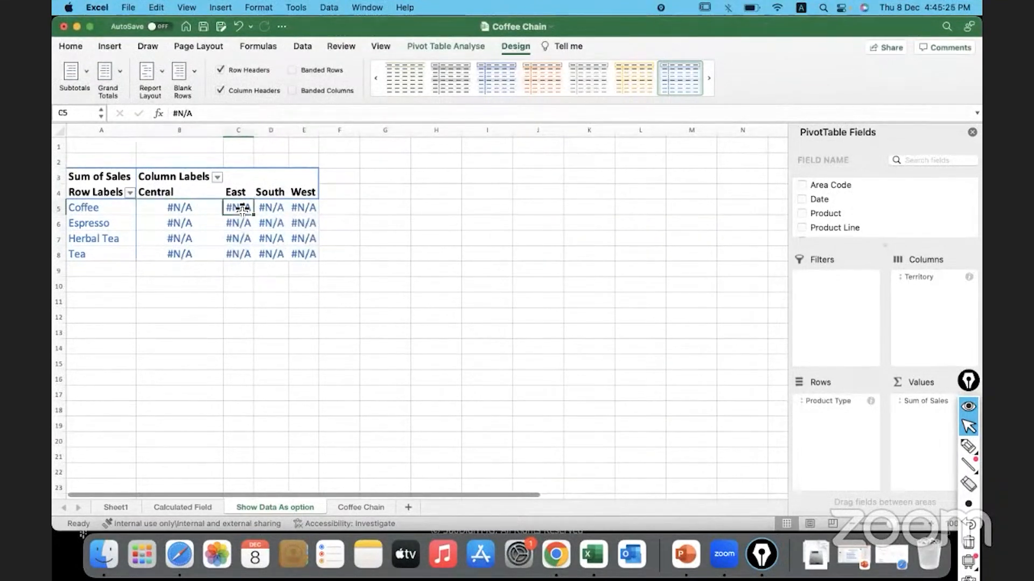
Undo the Rank Smallest to Largest display and widen columns B through E of the pivot table to an equal width
key(super+z)
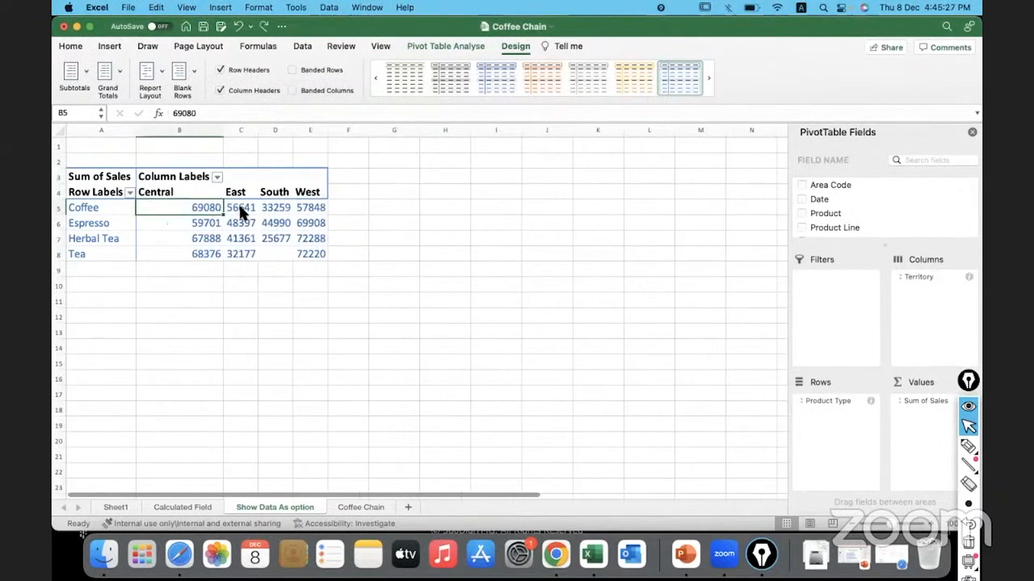
drag(205, 130, 362, 132)
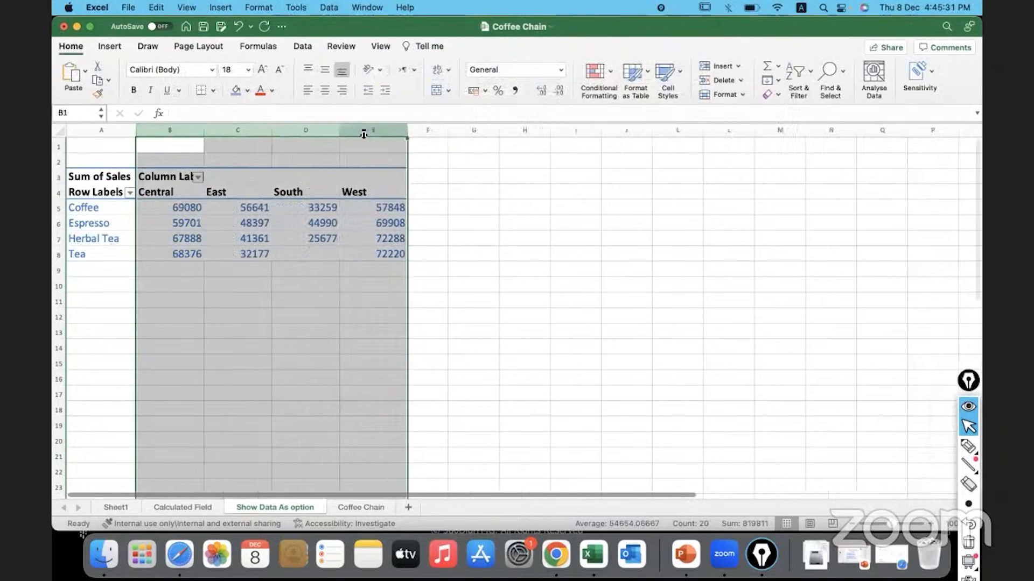
Open the additional Show Values As options for Sum of Sales and choose the Difference From calculation
click(299, 209)
right_click(299, 209)
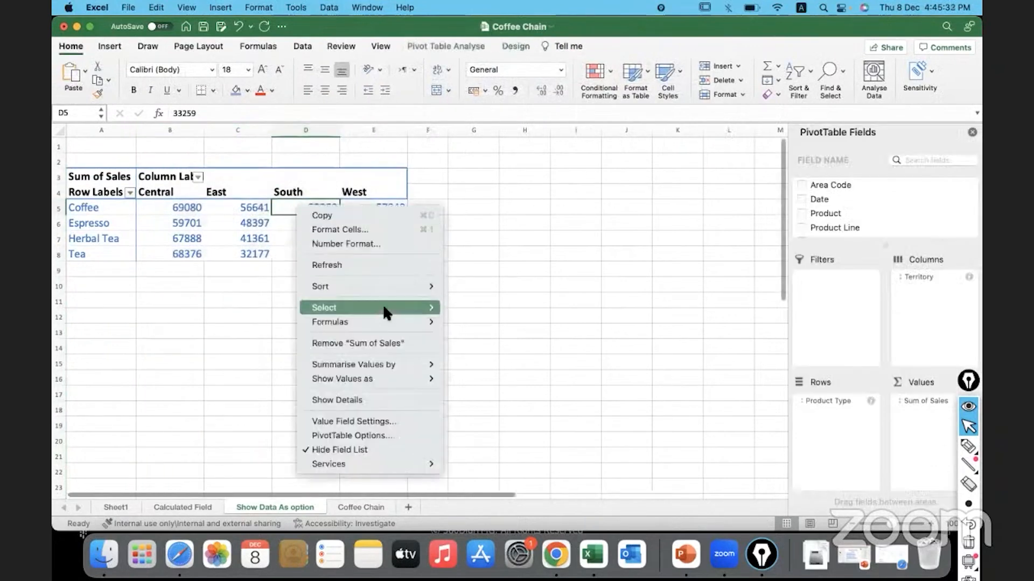
mouse_move(393, 379)
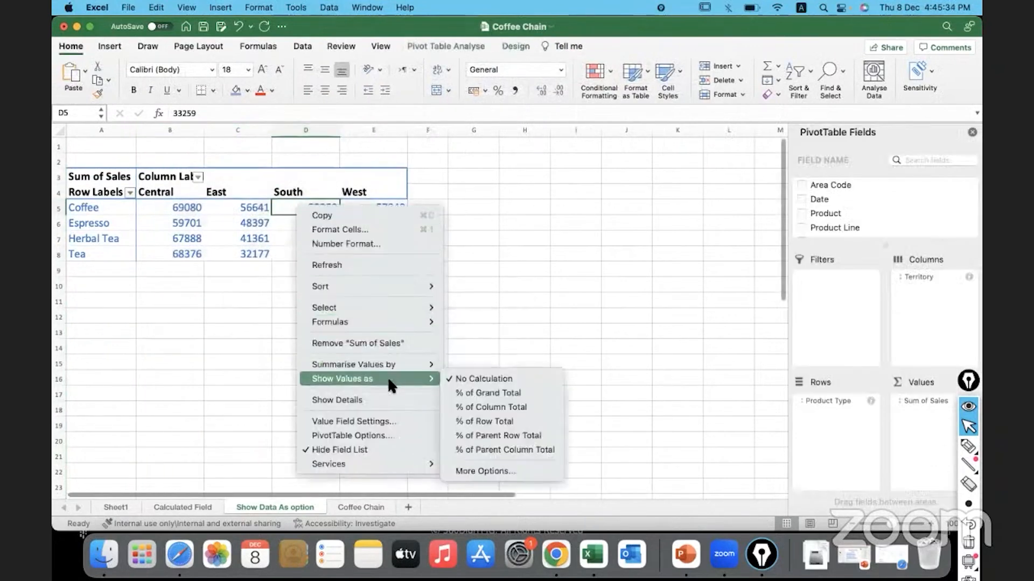
click(521, 472)
click(540, 372)
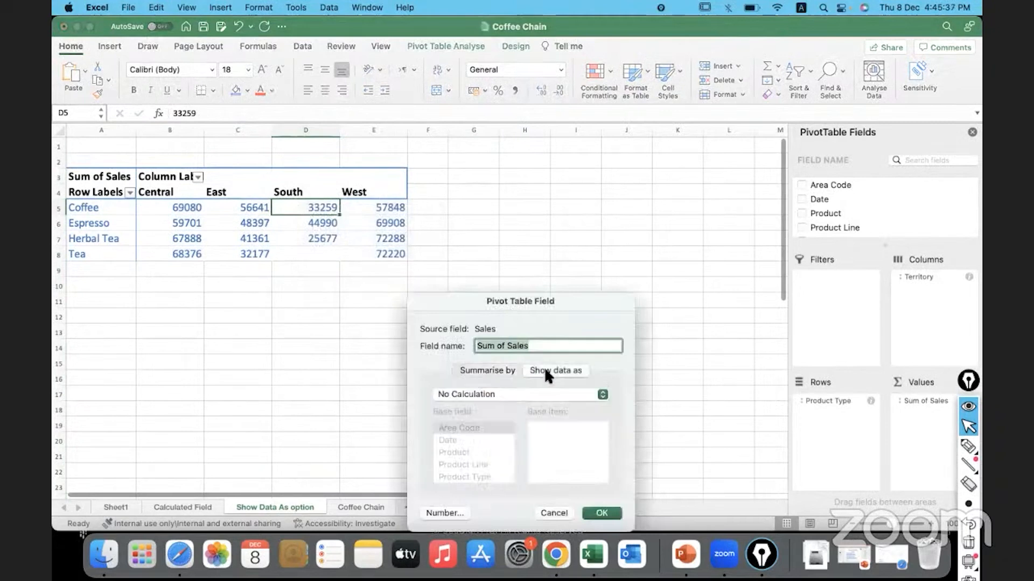
drag(537, 305, 574, 166)
click(539, 255)
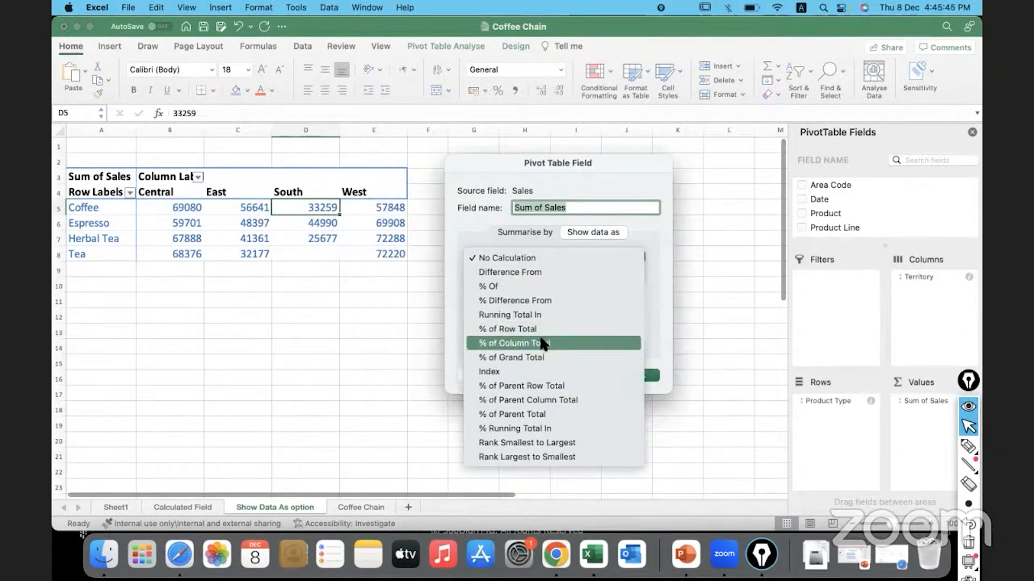
click(554, 273)
drag(531, 168, 586, 121)
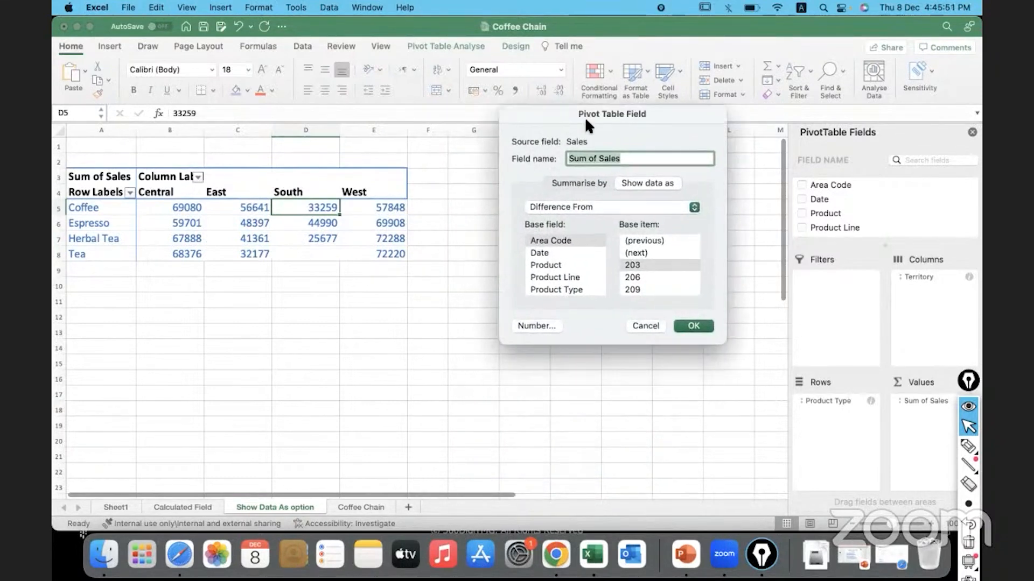
Set Product Type as the base field and Coffee as the base item for the Difference From calculation, and apply it
scroll(549, 271, down, 3)
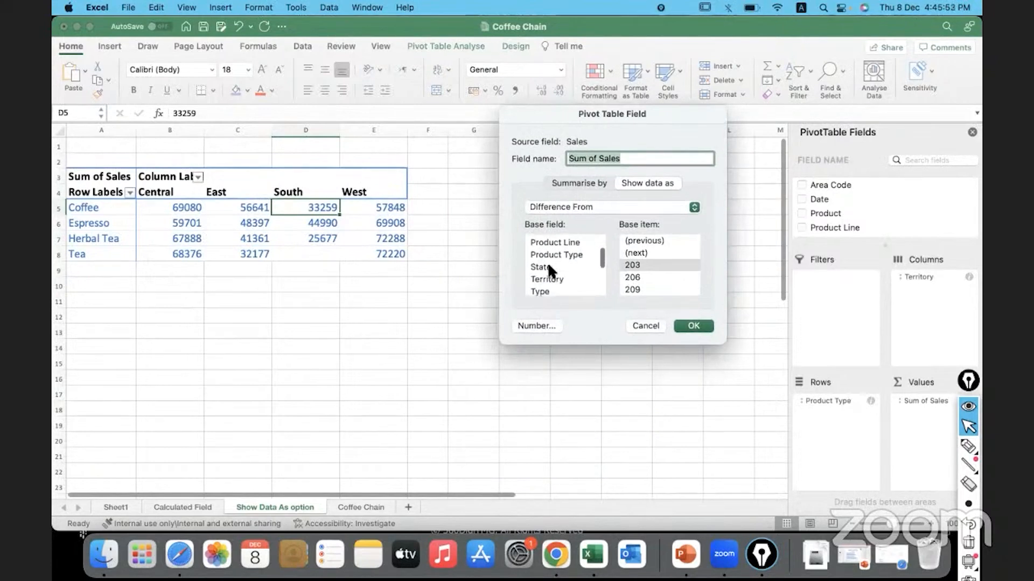
click(546, 255)
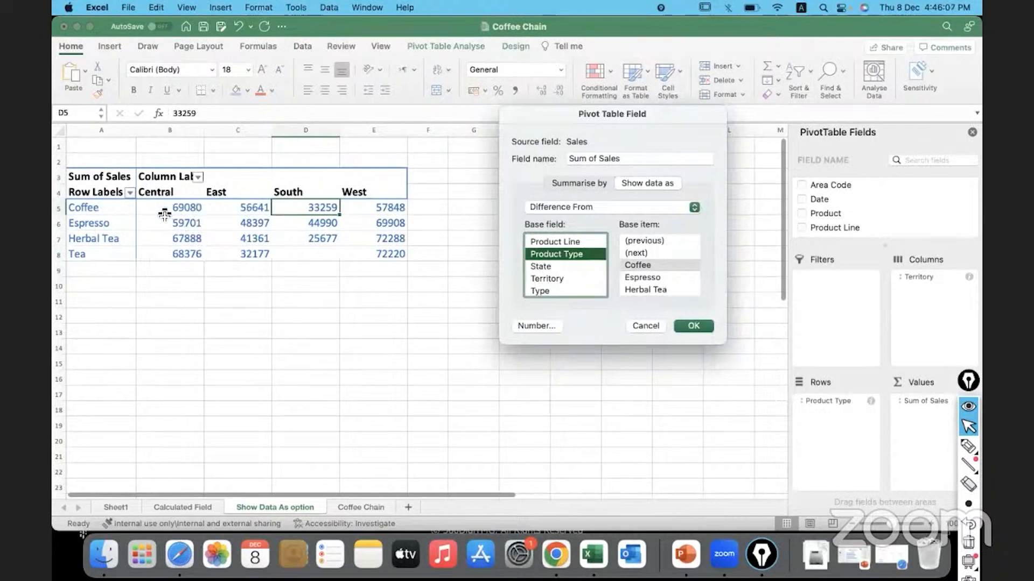
click(651, 266)
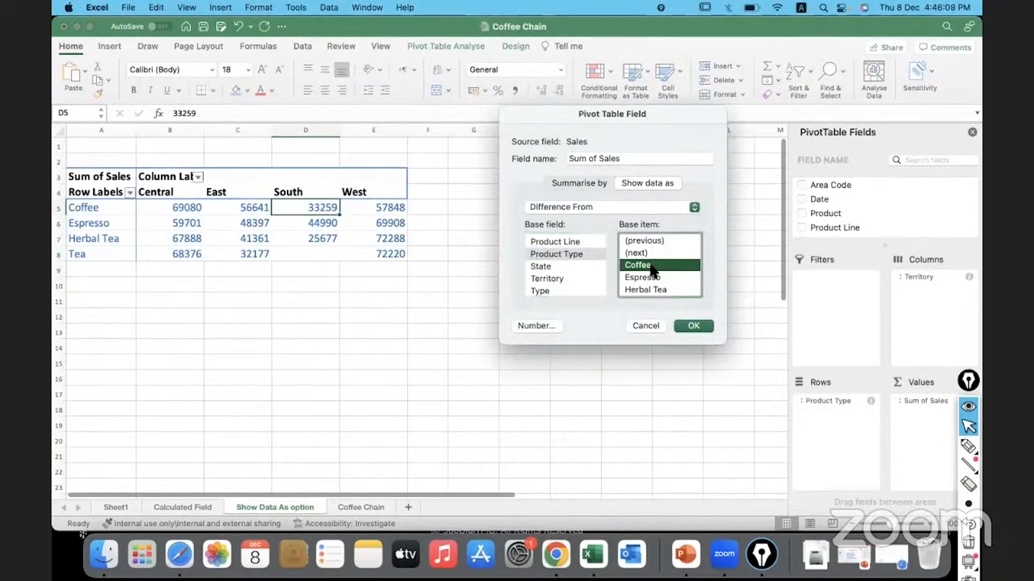
click(691, 327)
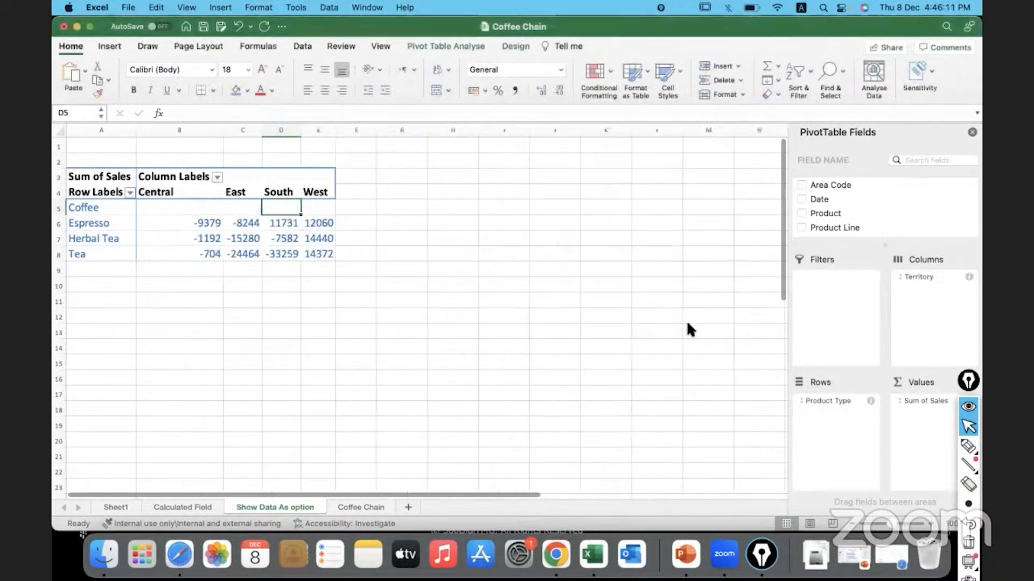
Examine how Espresso, Herbal Tea and Tea sales differ from Coffee in the Central, East, South and West territories
drag(251, 209, 306, 203)
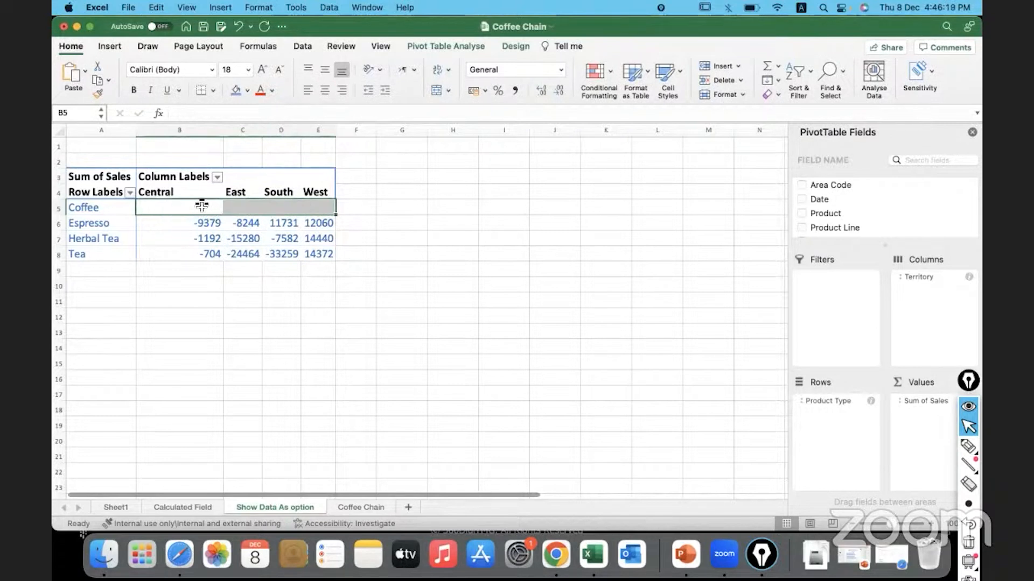
click(181, 224)
drag(181, 224, 312, 254)
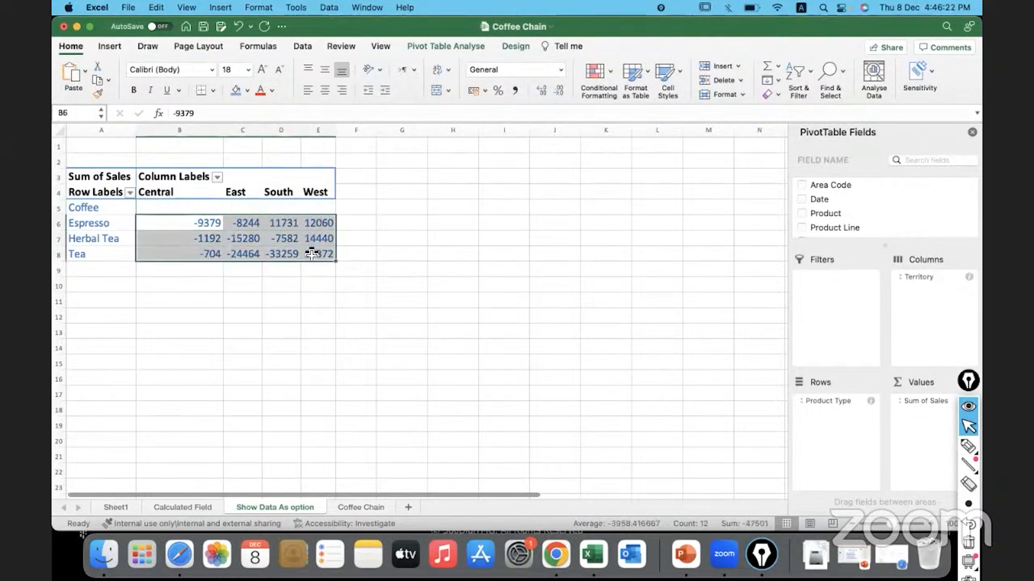
click(172, 226)
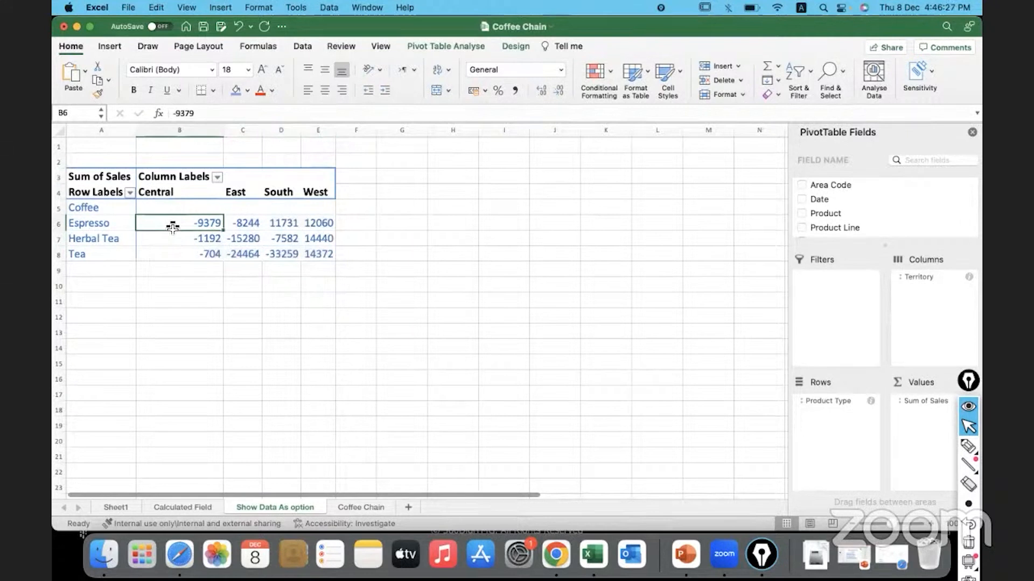
mouse_move(172, 226)
mouse_down()
mouse_move(173, 254)
mouse_move(173, 219)
mouse_up()
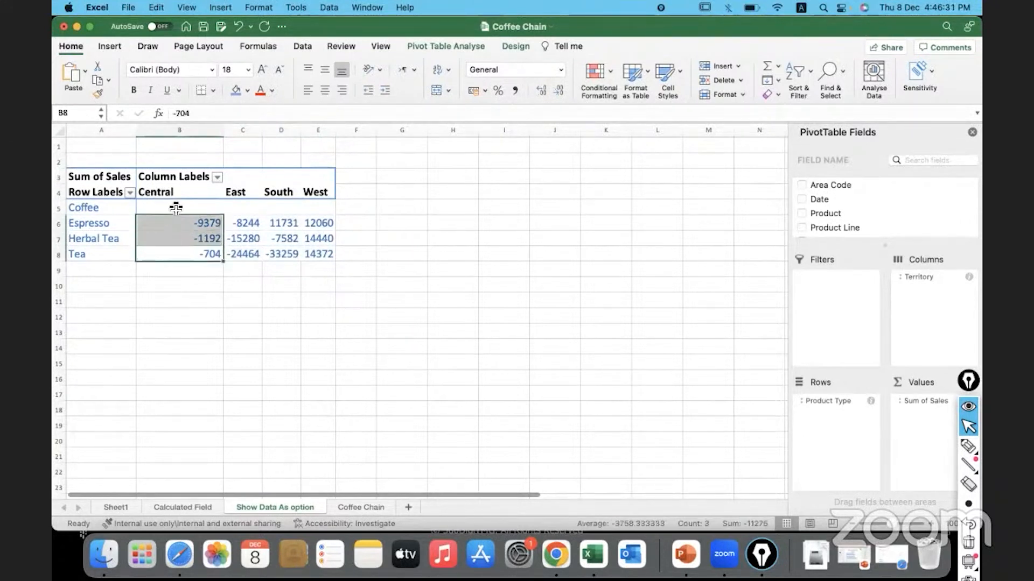
click(177, 208)
drag(245, 256, 247, 218)
click(246, 208)
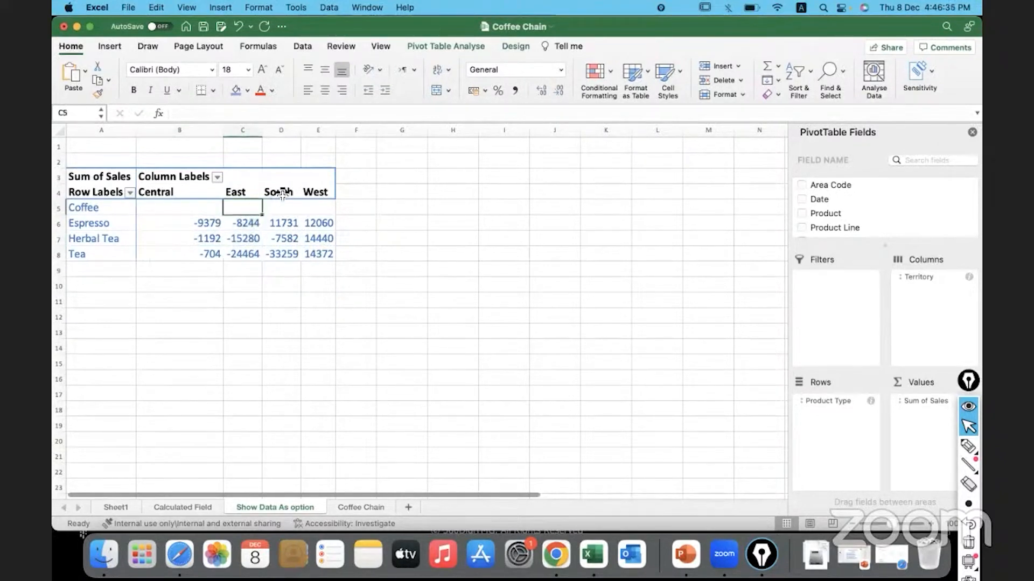
click(292, 225)
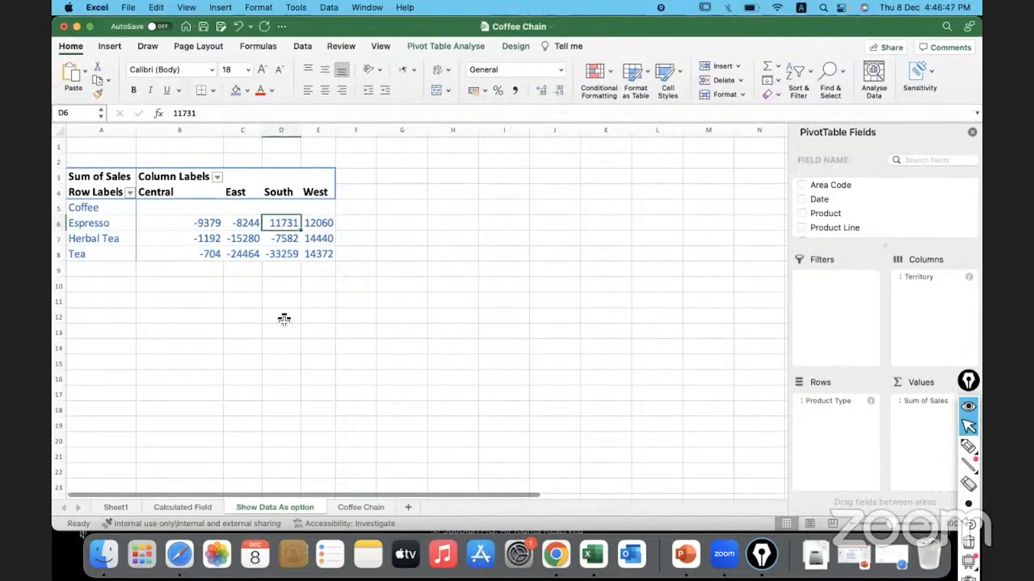
click(330, 225)
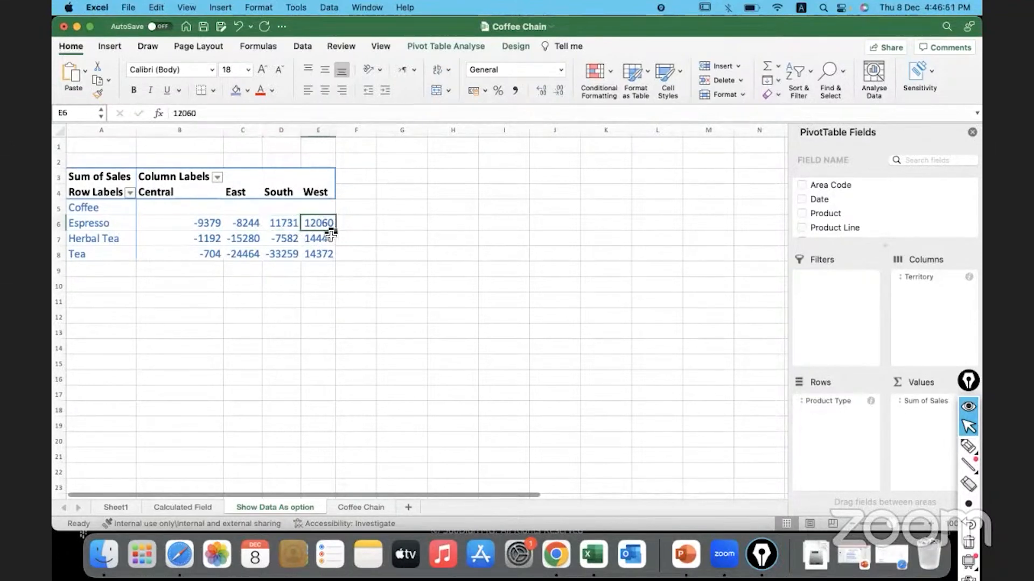
drag(326, 227, 326, 251)
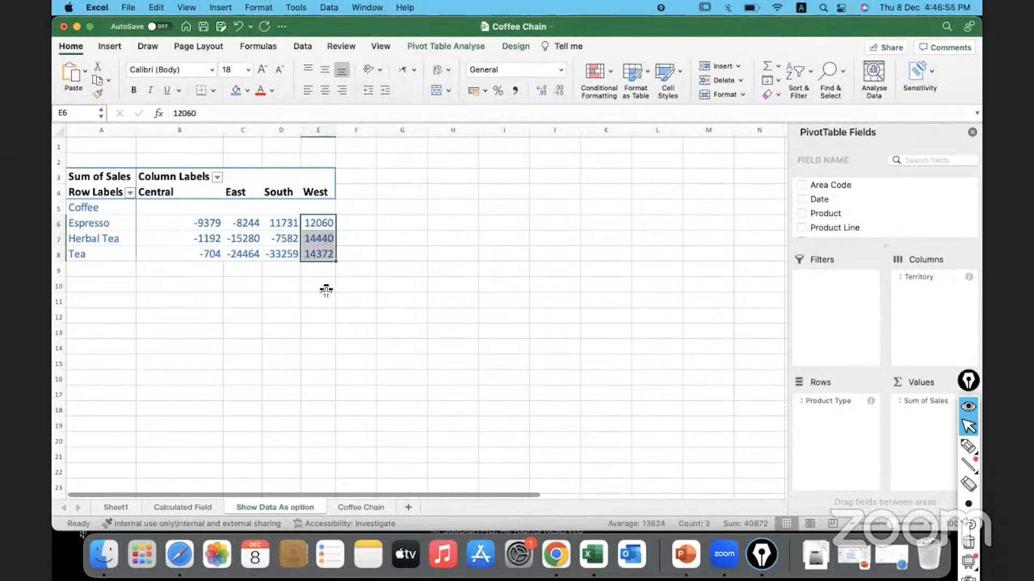
click(324, 209)
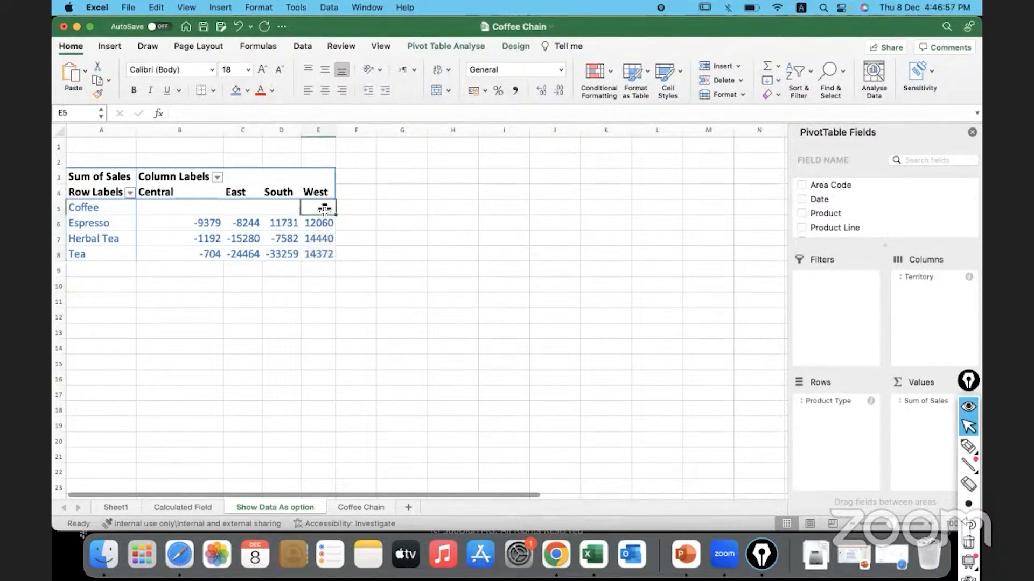
Add the Sales field a second time as a pivot table value and move the Values field from columns to rows
scroll(838, 208, down, 5)
scroll(840, 216, down, 3)
drag(821, 223, 935, 430)
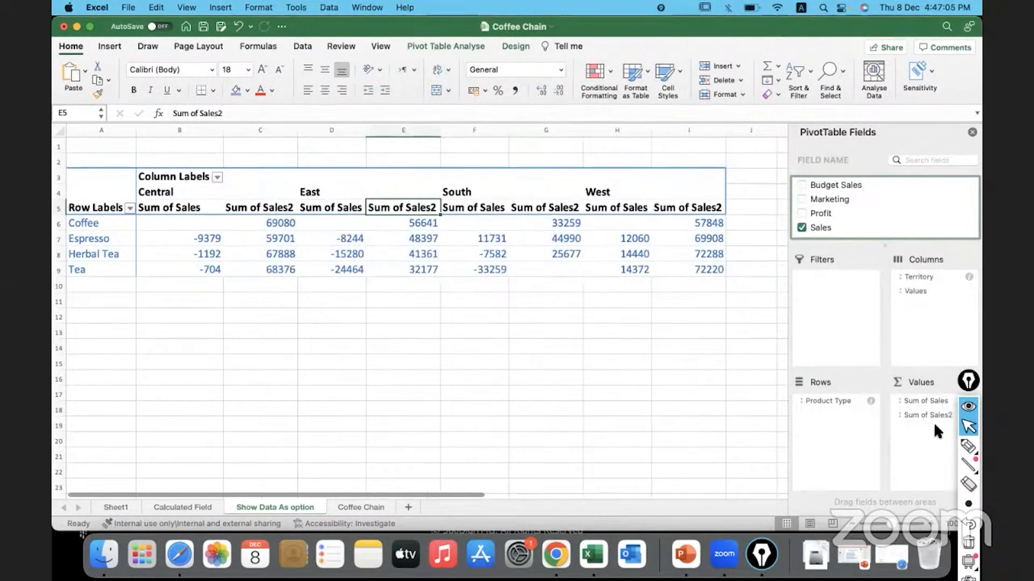
drag(914, 285, 830, 428)
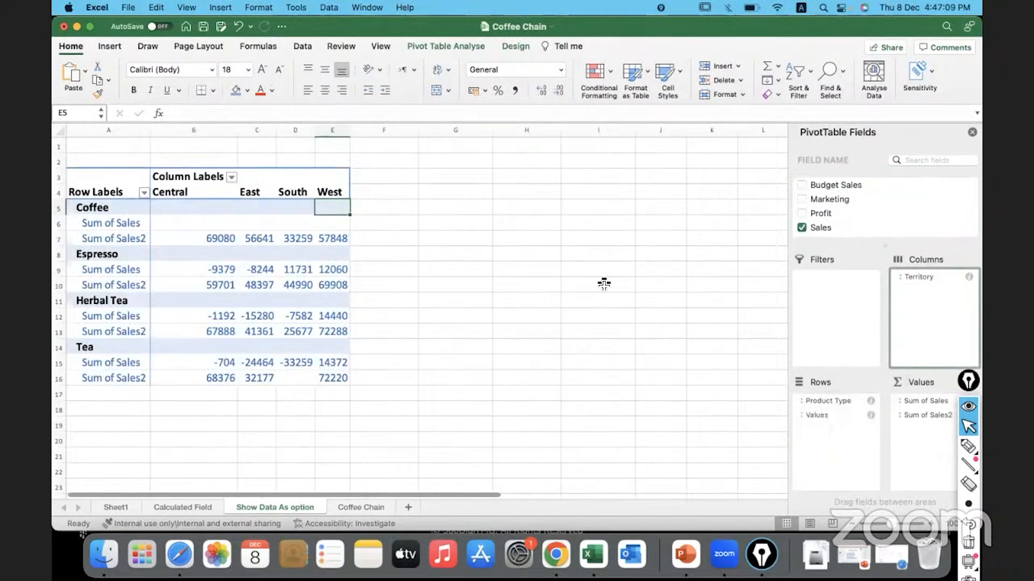
Rename Sum of Sales as Difference in Sales and Sum of Sales2 as Actual Sales, and widen column A to fit the labels
click(125, 227)
text(Actual)
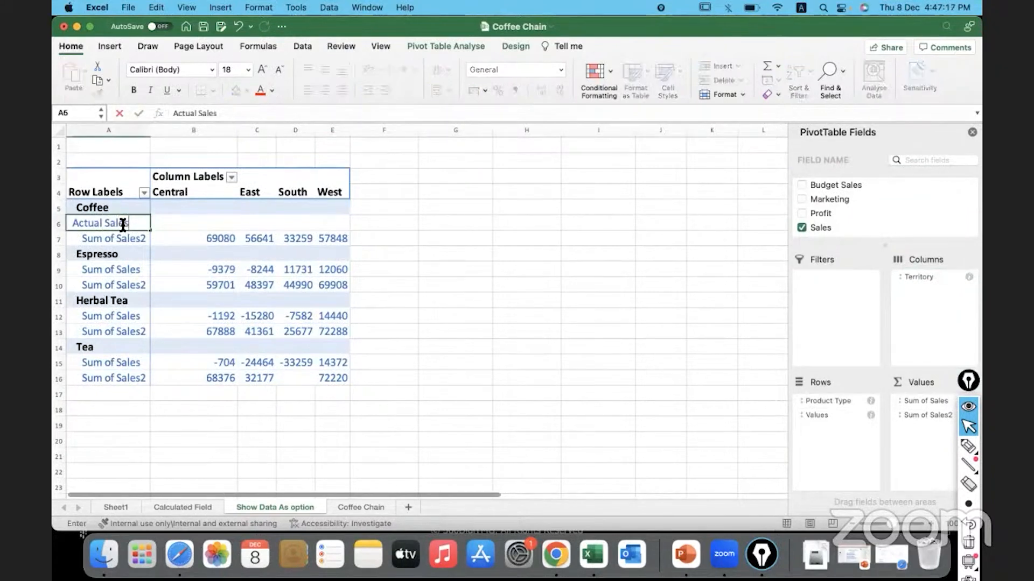
key(Escape)
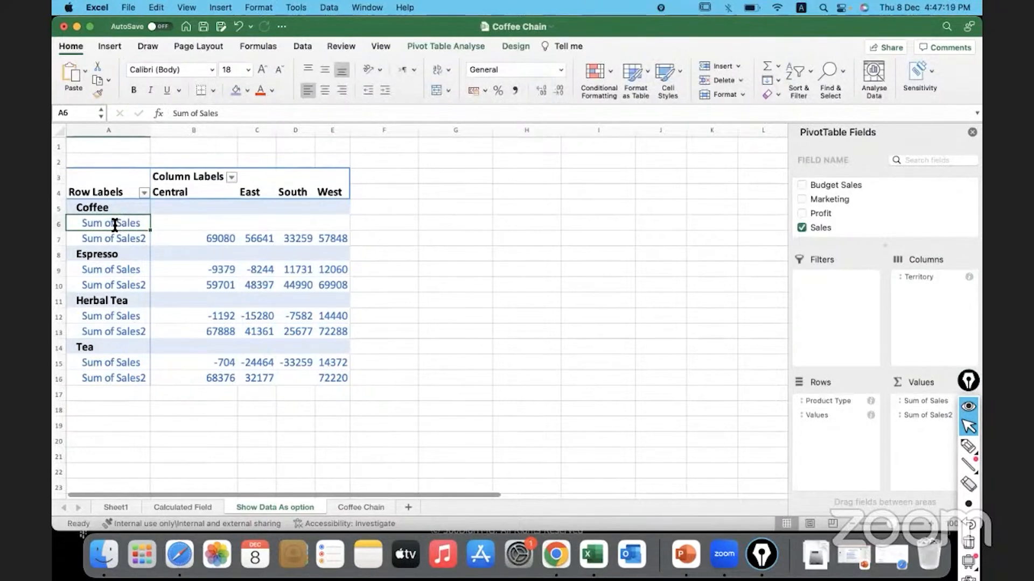
text(Difference in Sales)
key(Return)
text(Actua)
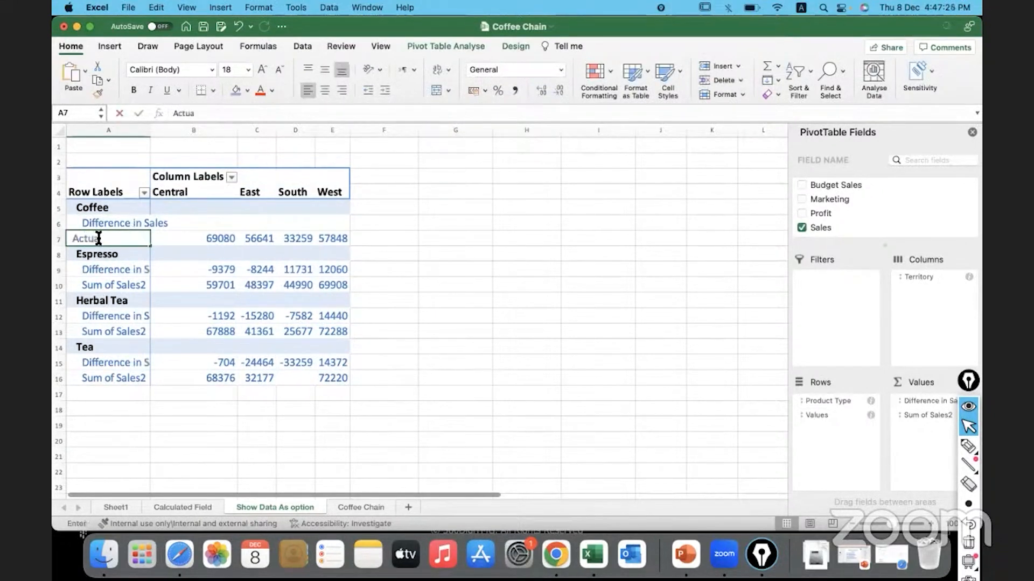
text(l Sales)
key(Return)
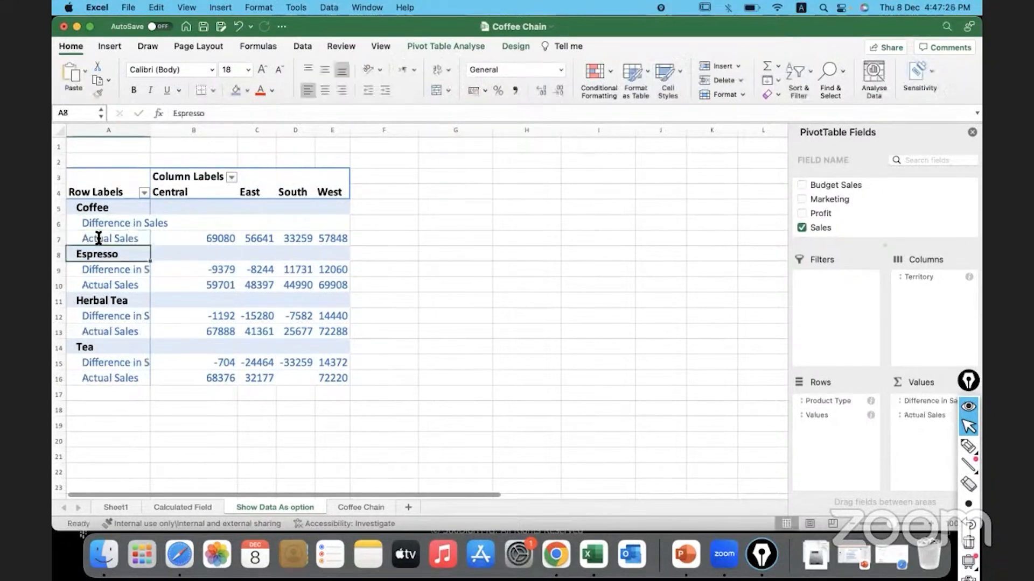
drag(154, 128, 189, 128)
Compare each product type's Actual Sales and Difference in Sales with Coffee's actual sales, mainly in the West territory
drag(205, 286, 350, 291)
drag(260, 331, 377, 331)
drag(249, 385, 371, 378)
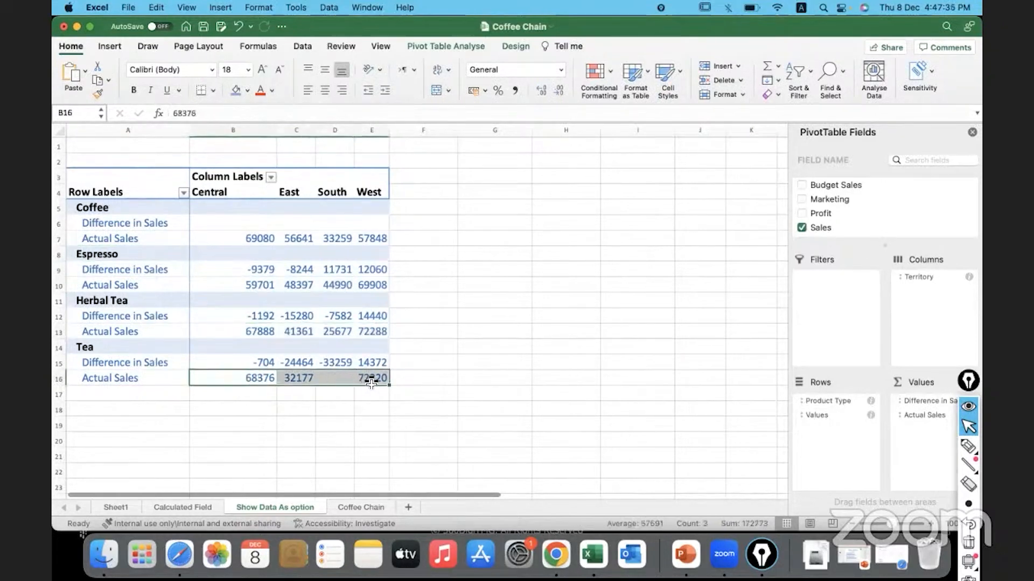
drag(224, 234, 372, 239)
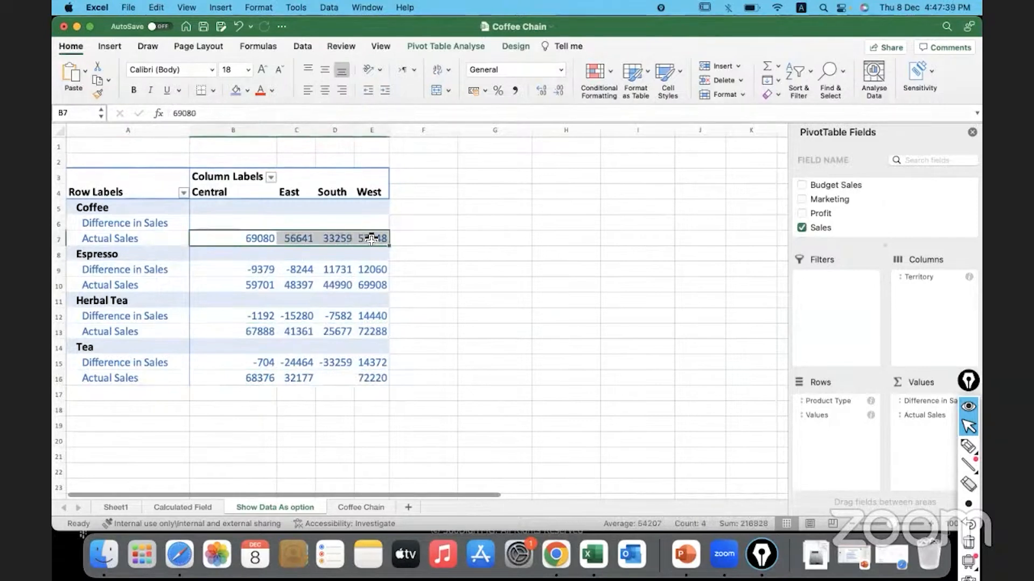
click(372, 239)
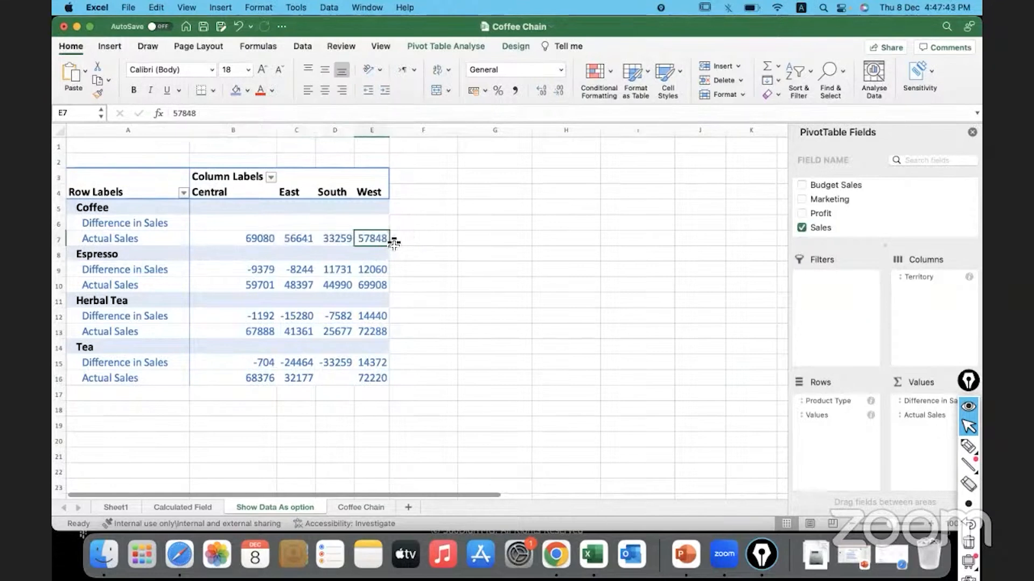
click(385, 290)
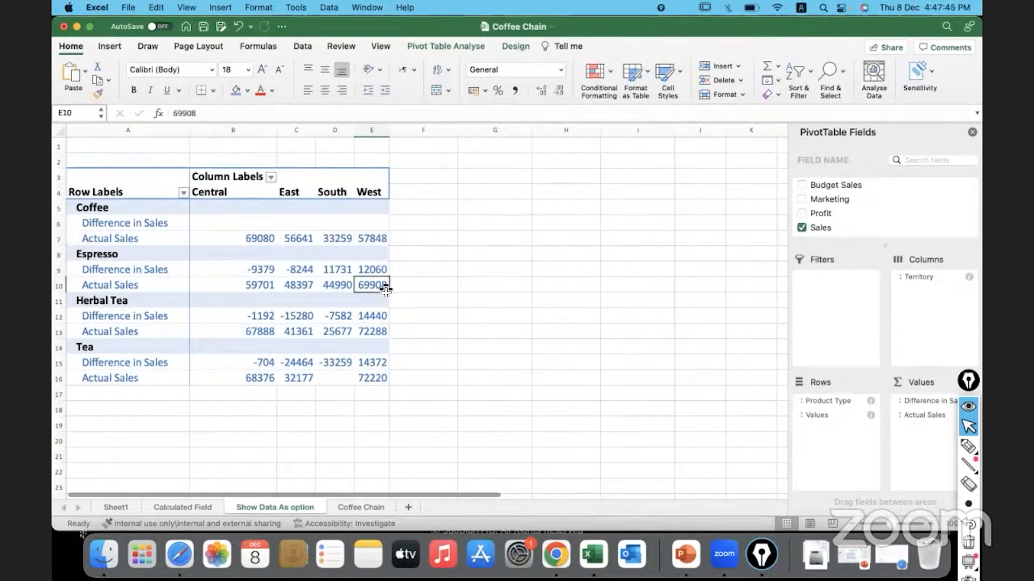
click(385, 270)
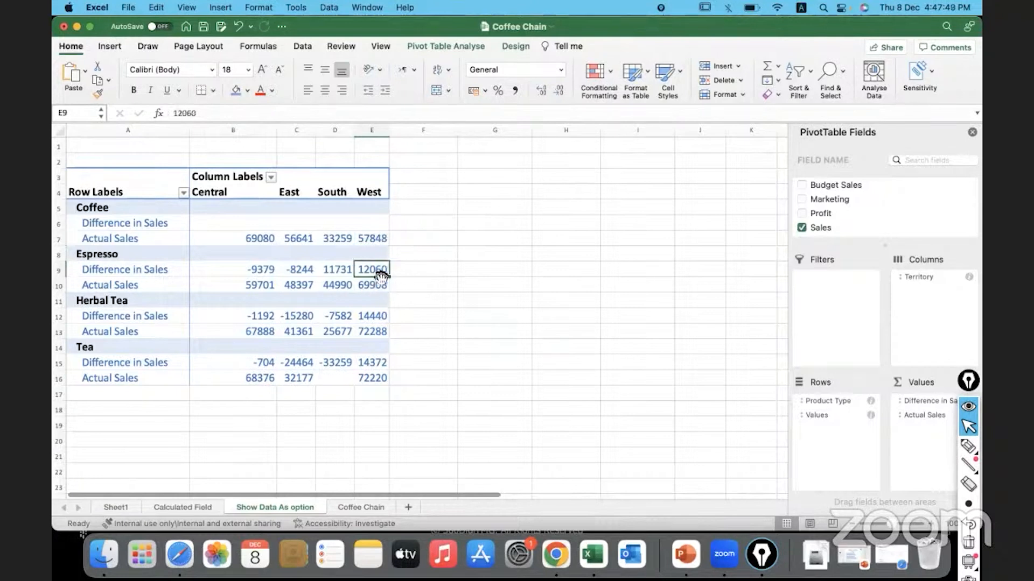
click(383, 321)
click(383, 331)
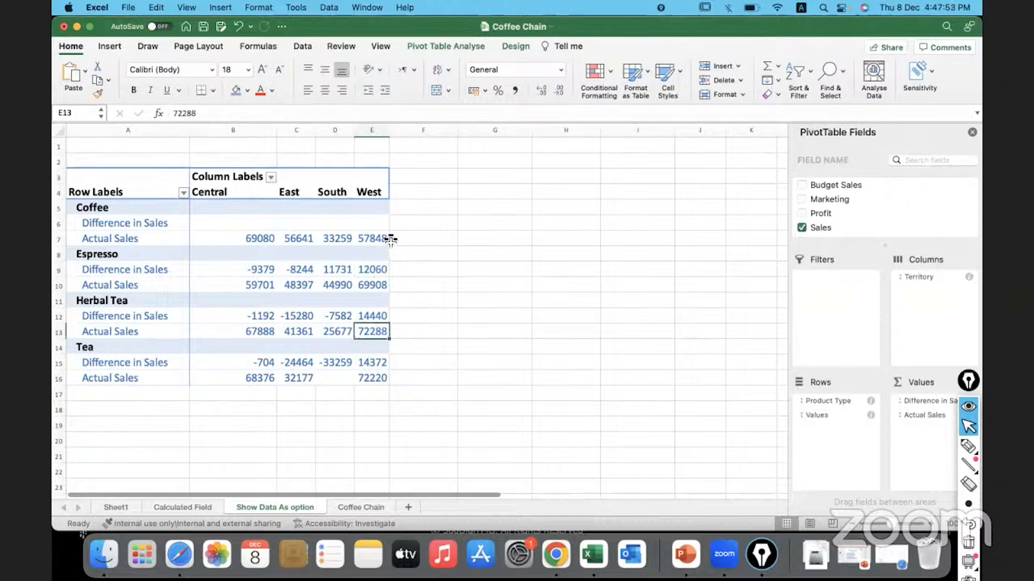
click(382, 319)
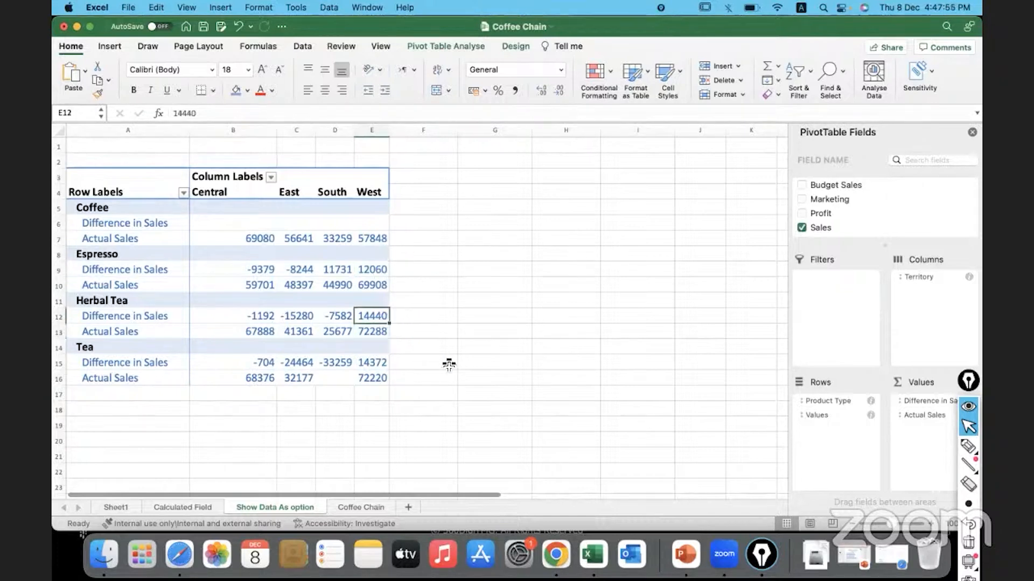
click(378, 380)
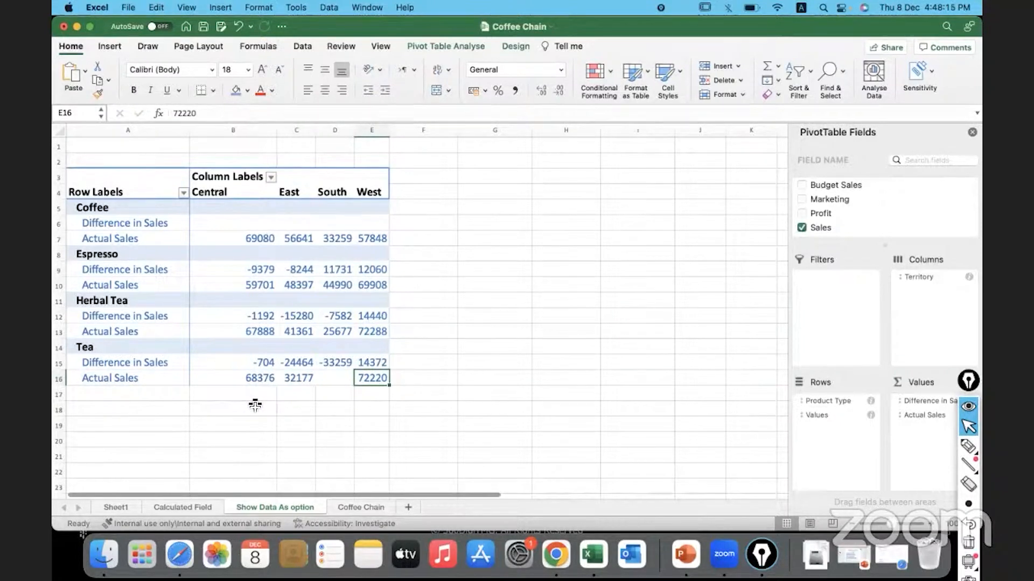
click(373, 238)
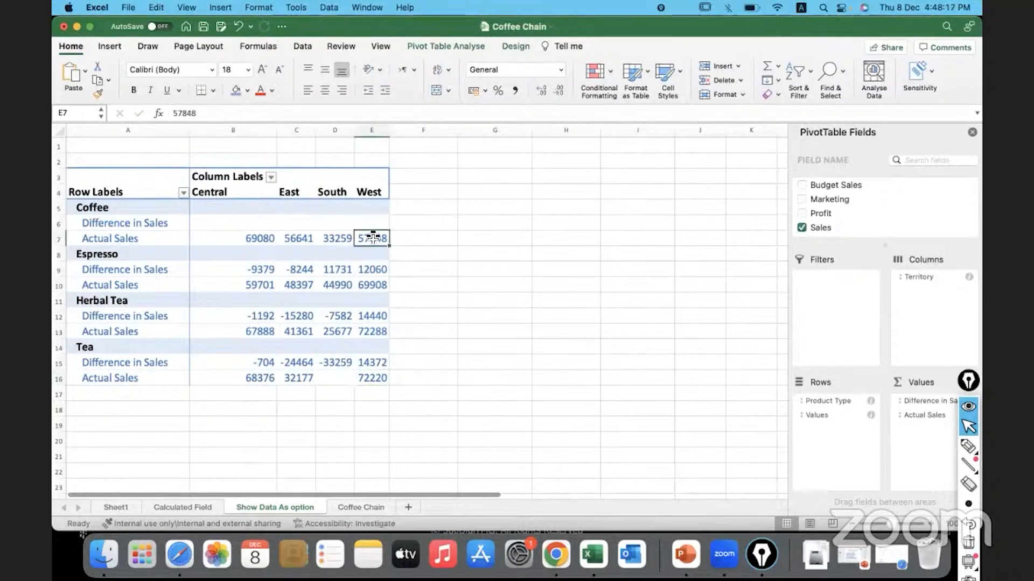
Show the Difference in Sales values as Difference From, with Territory as the base field and Central as the base item
right_click(369, 222)
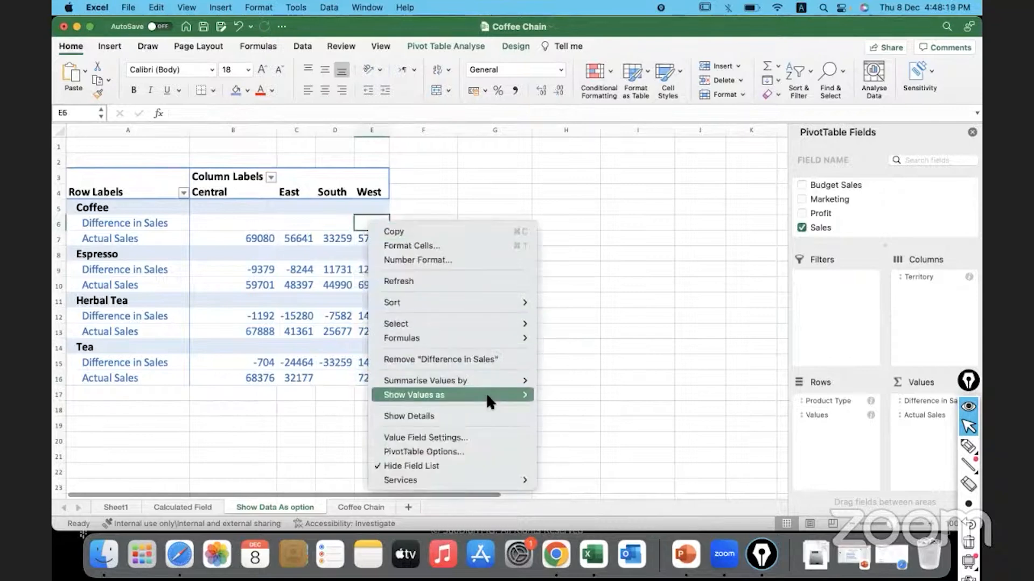
mouse_move(492, 395)
click(582, 483)
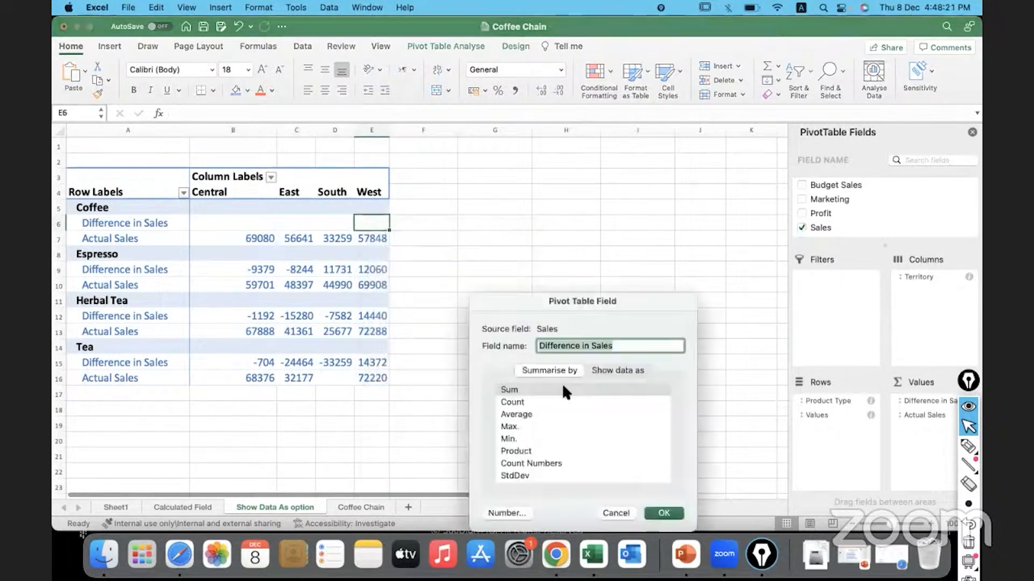
drag(549, 305, 596, 177)
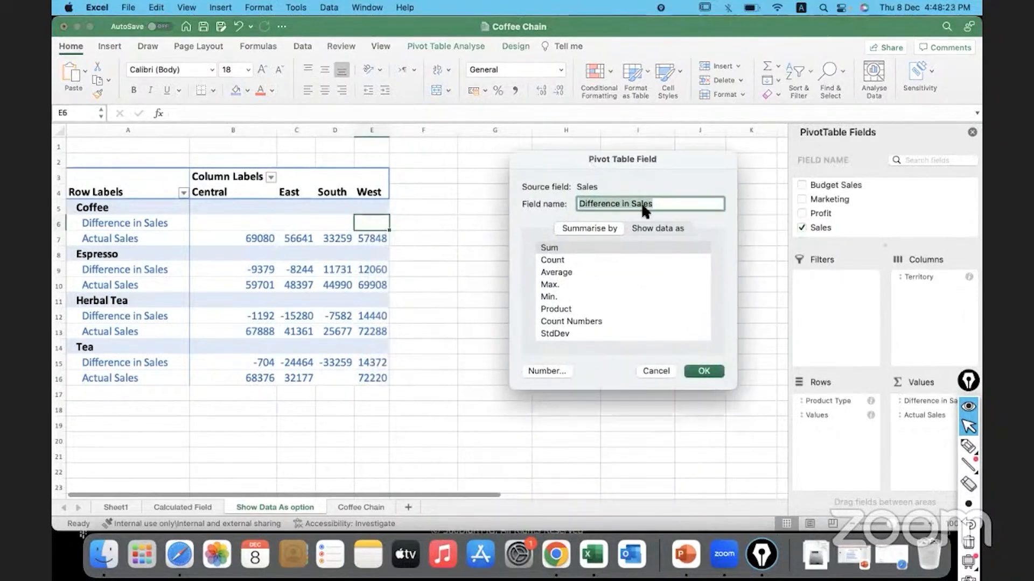
click(658, 227)
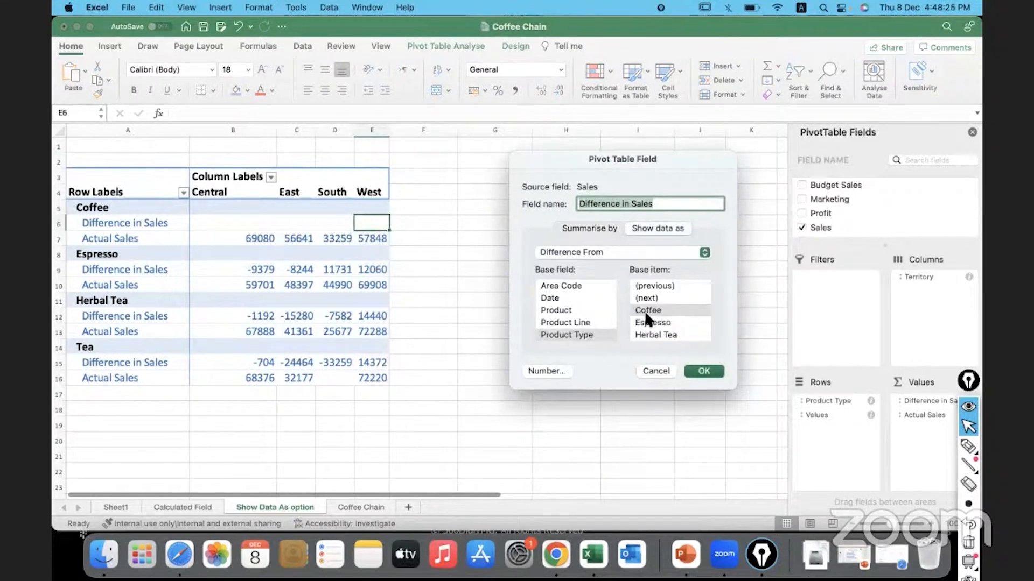
scroll(573, 305, down, 3)
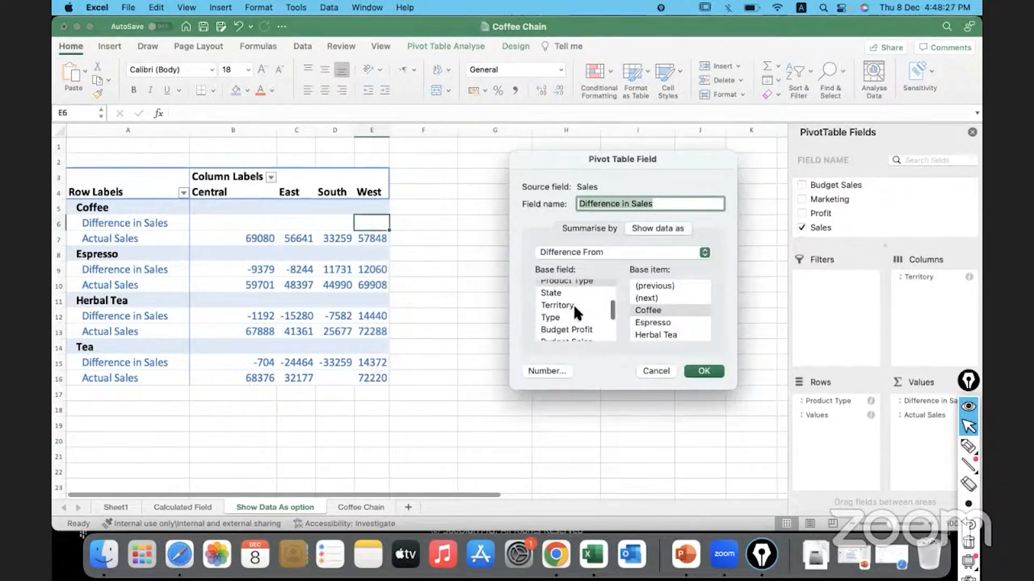
click(560, 305)
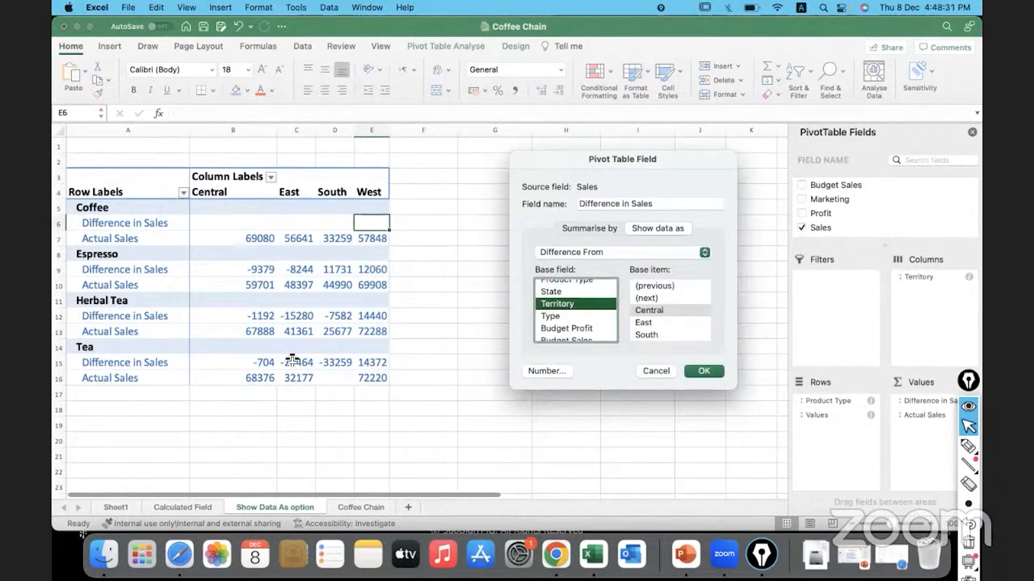
click(673, 306)
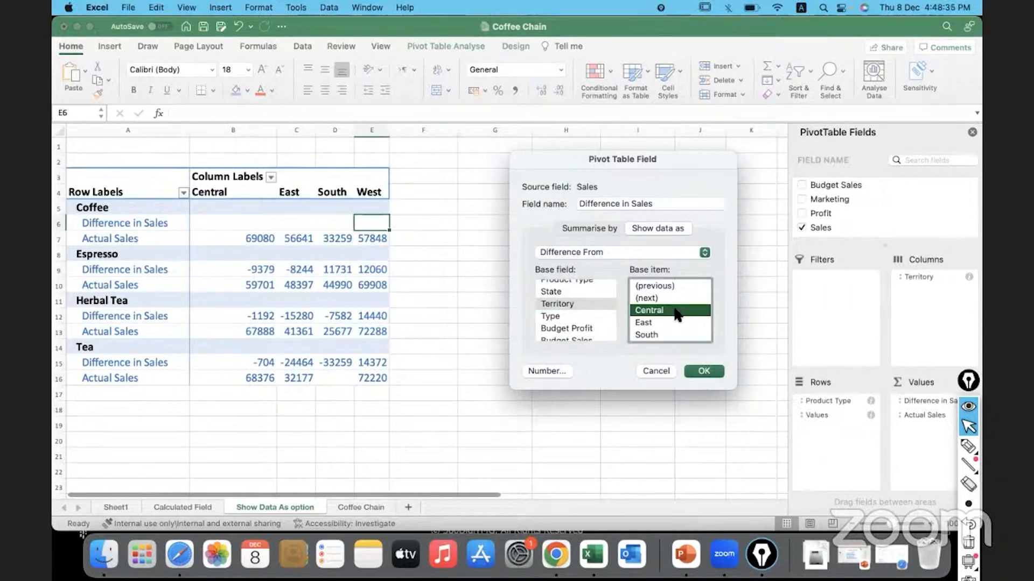
click(704, 371)
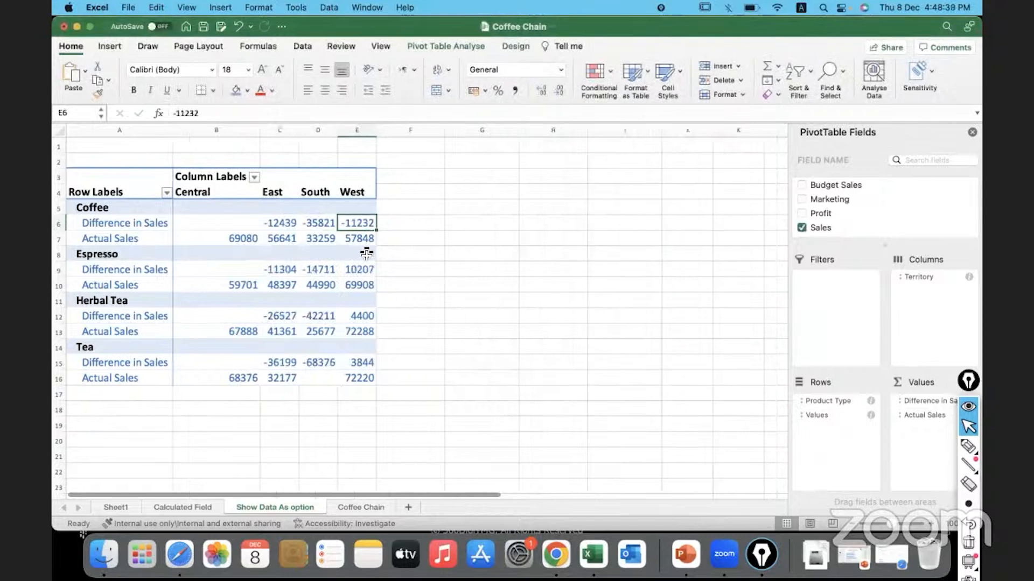
Compare Coffee's actual sales in East, South and West with Central and check the corresponding Difference in Sales values
drag(203, 208, 211, 377)
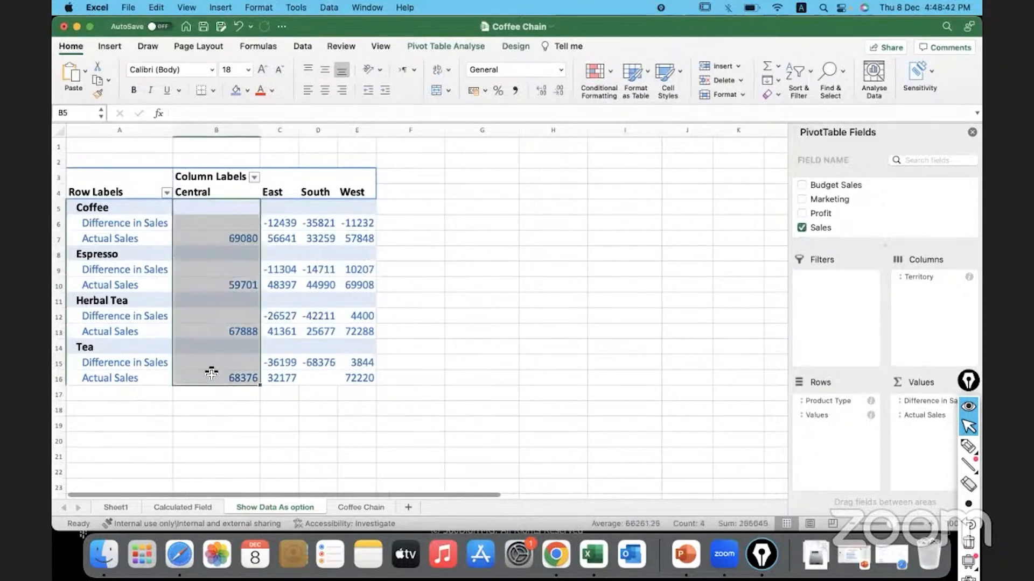
click(227, 222)
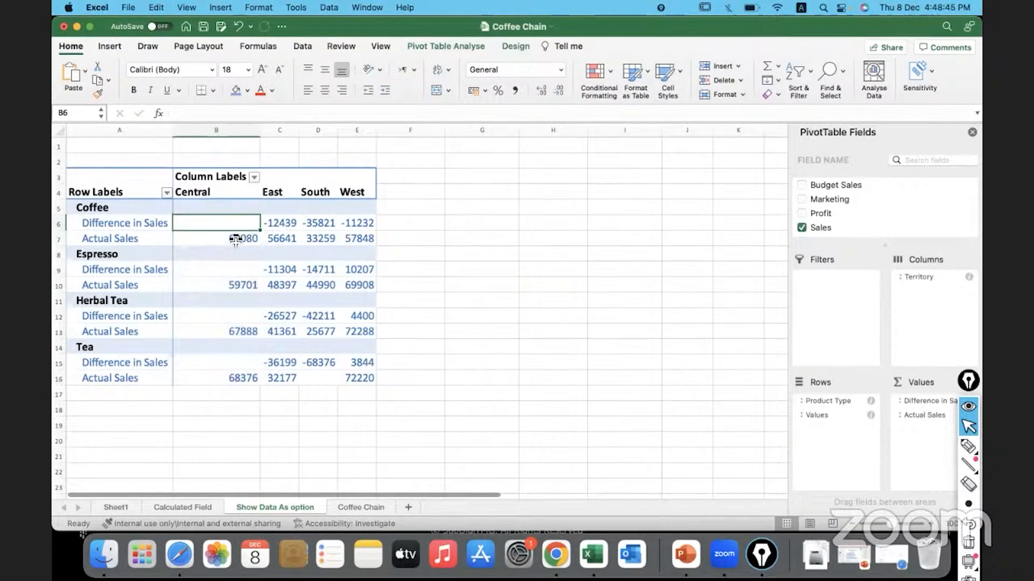
click(228, 240)
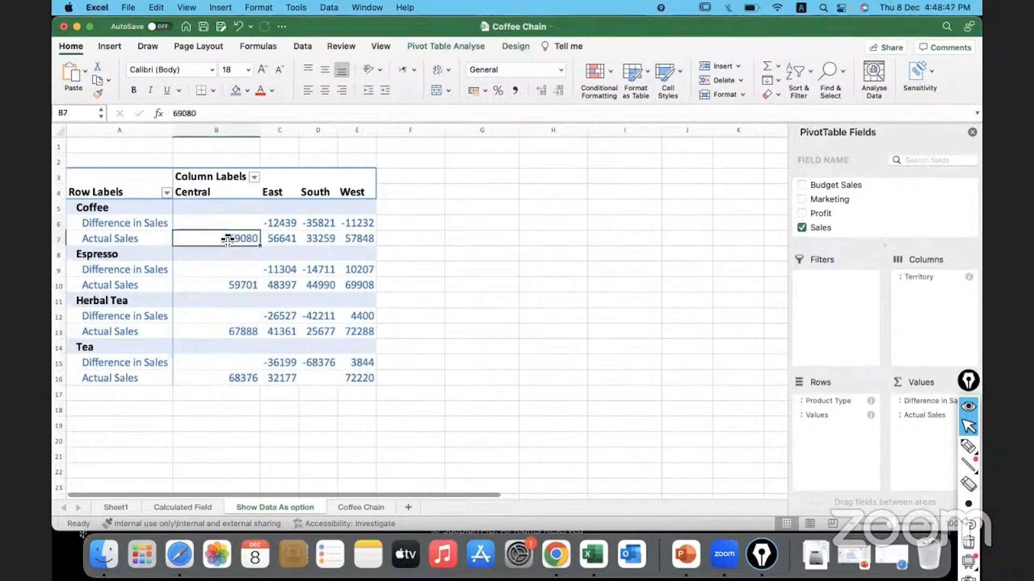
click(287, 243)
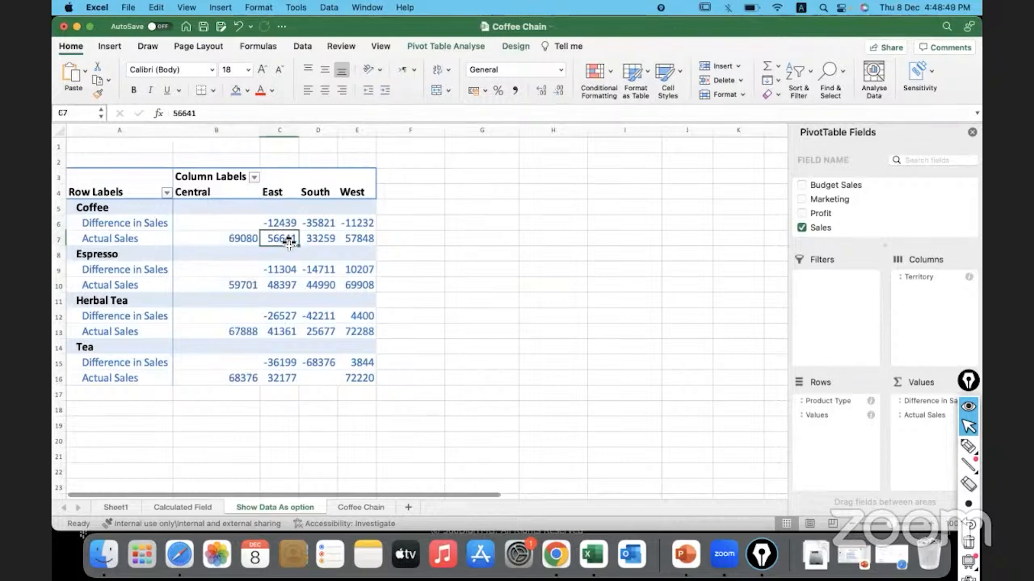
click(316, 241)
click(349, 243)
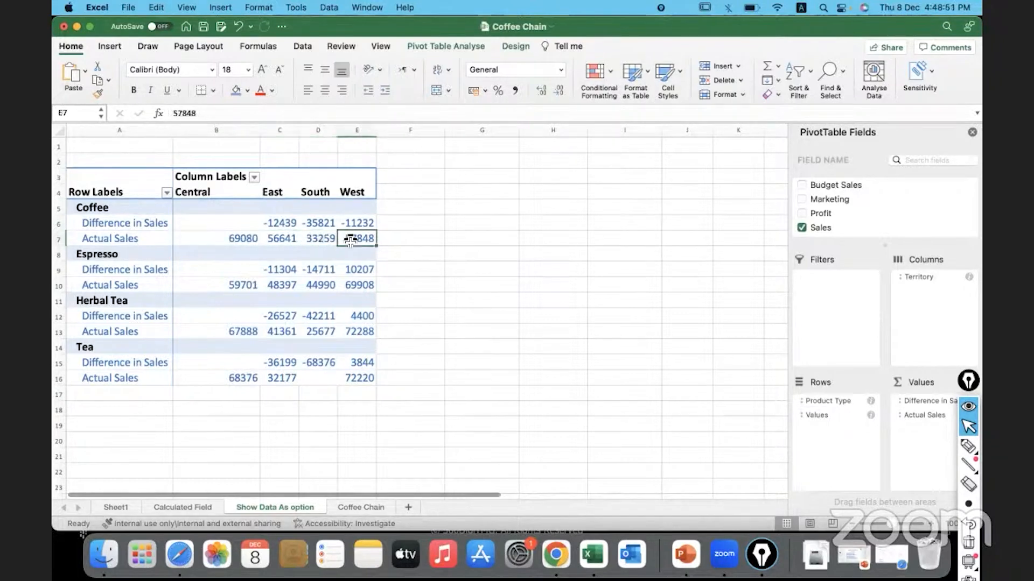
click(239, 242)
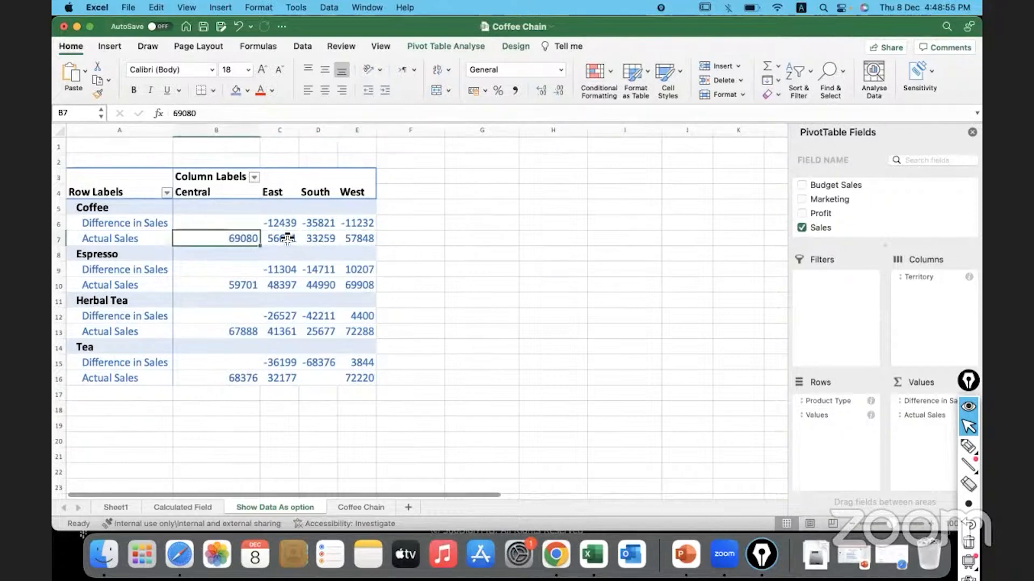
drag(289, 242, 347, 240)
drag(279, 223, 348, 227)
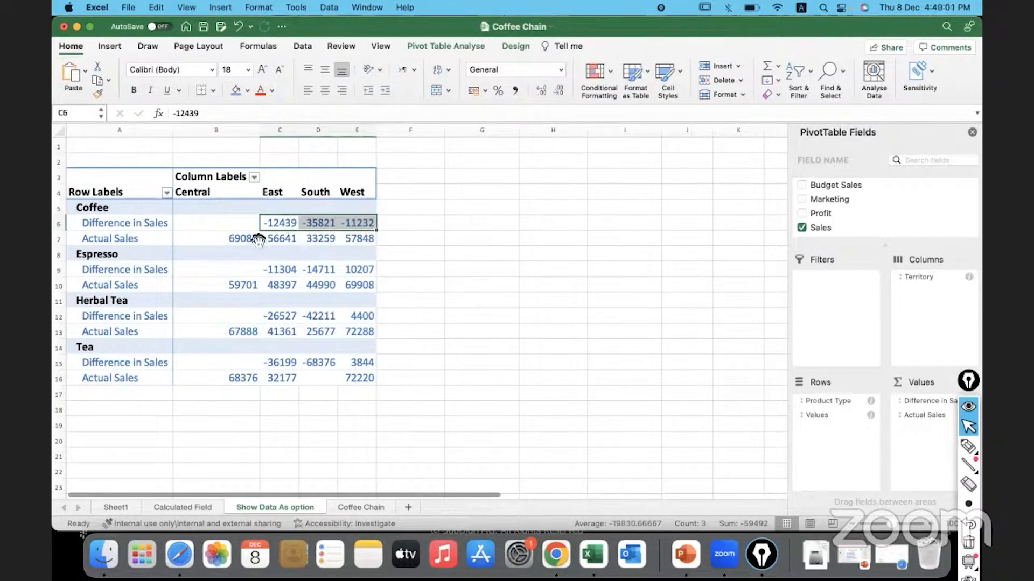
click(405, 221)
Examine how Espresso, Herbal Tea and Tea sales in the other territories differ from Central, covering both gains and shortfalls
click(361, 291)
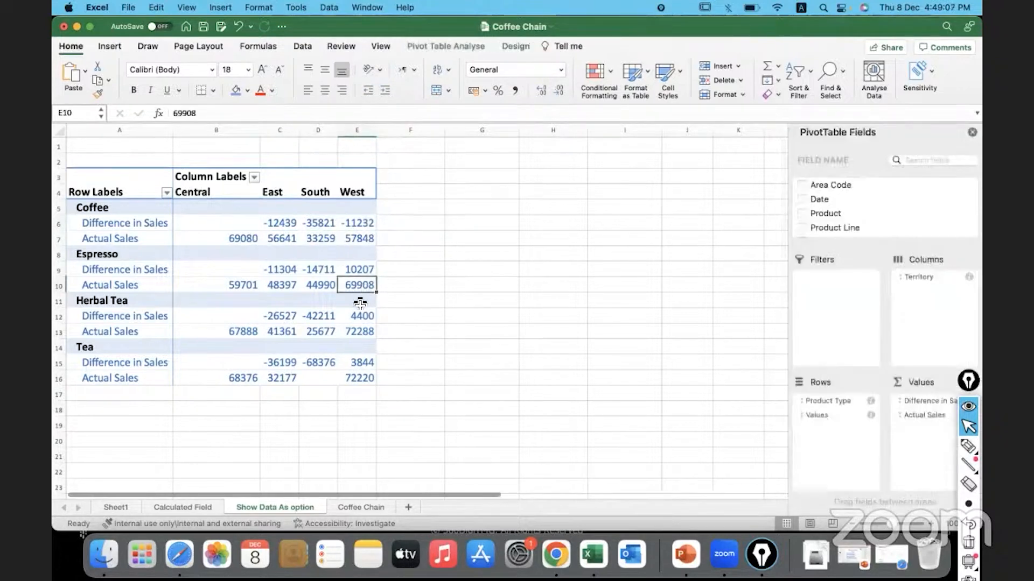
click(372, 270)
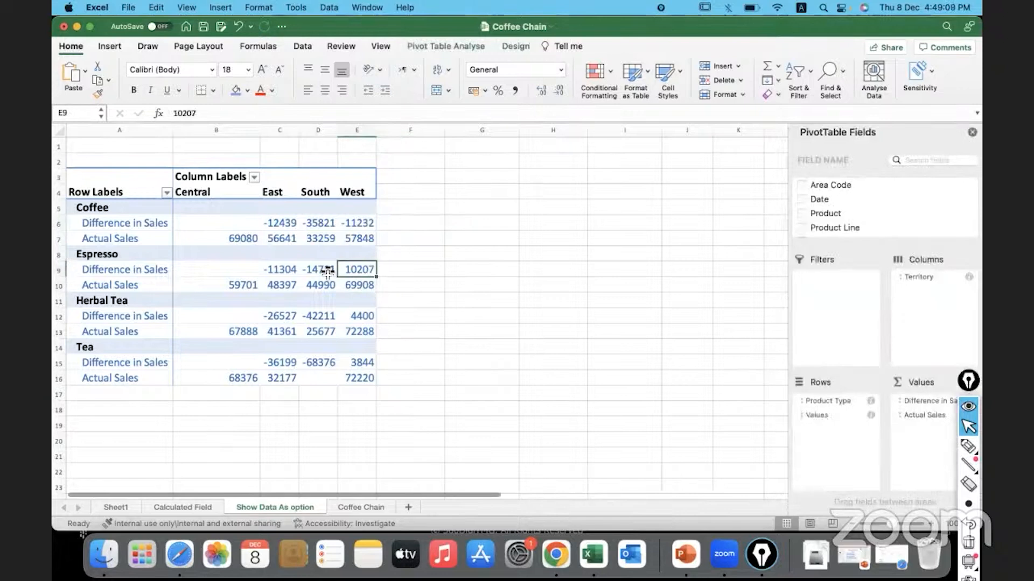
click(229, 285)
click(364, 272)
click(371, 318)
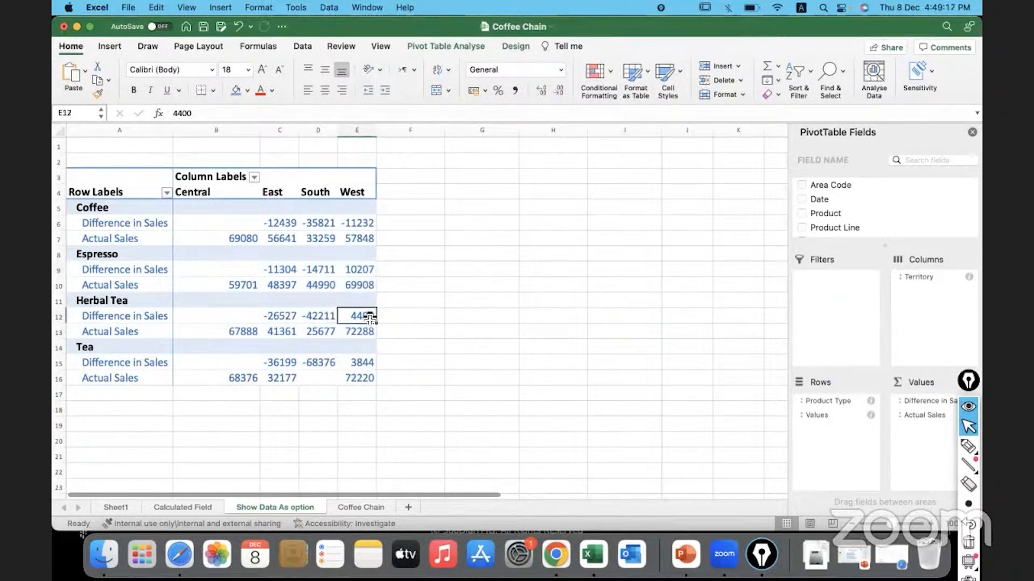
click(368, 365)
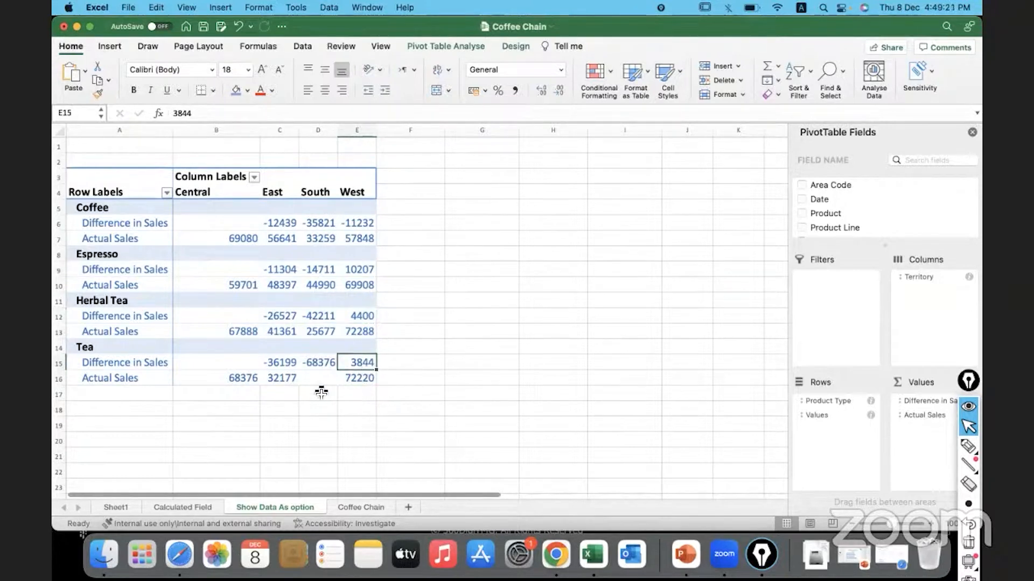
drag(279, 365, 315, 364)
drag(284, 317, 318, 316)
click(284, 269)
click(284, 225)
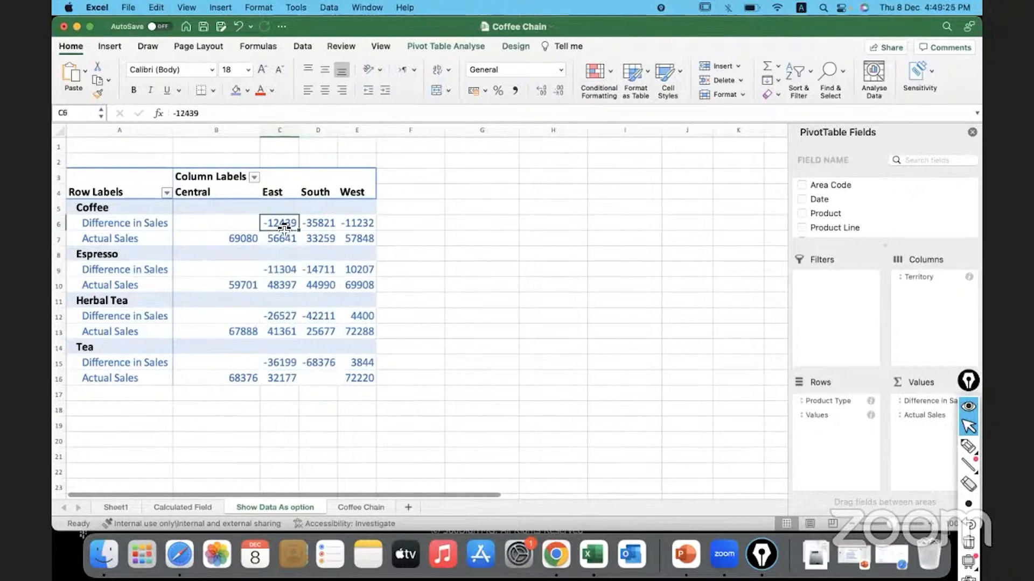
click(319, 365)
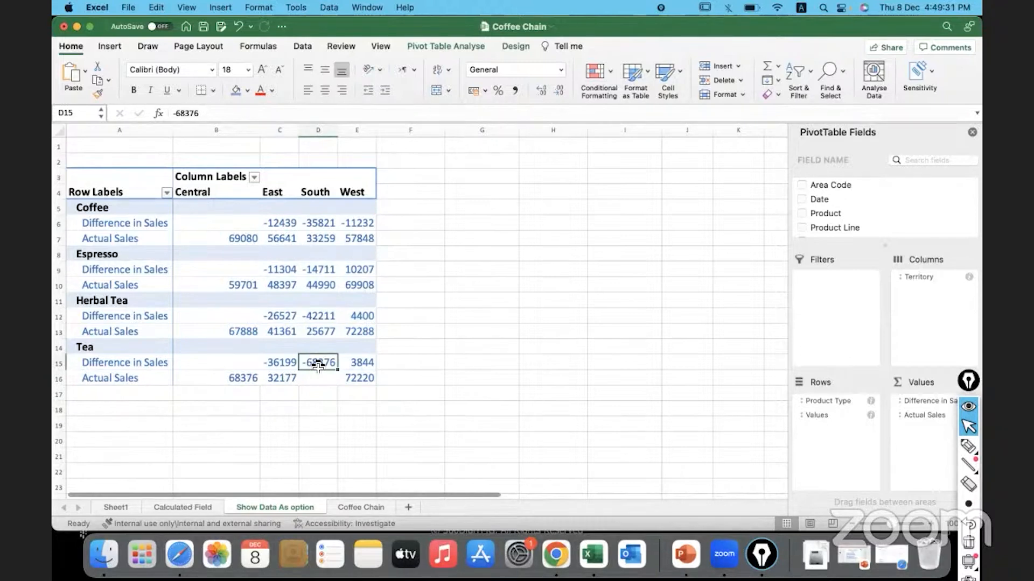
Change the base item of the Difference in Sales calculation to (previous), keeping Territory as the base field
click(354, 223)
right_click(354, 223)
mouse_move(473, 392)
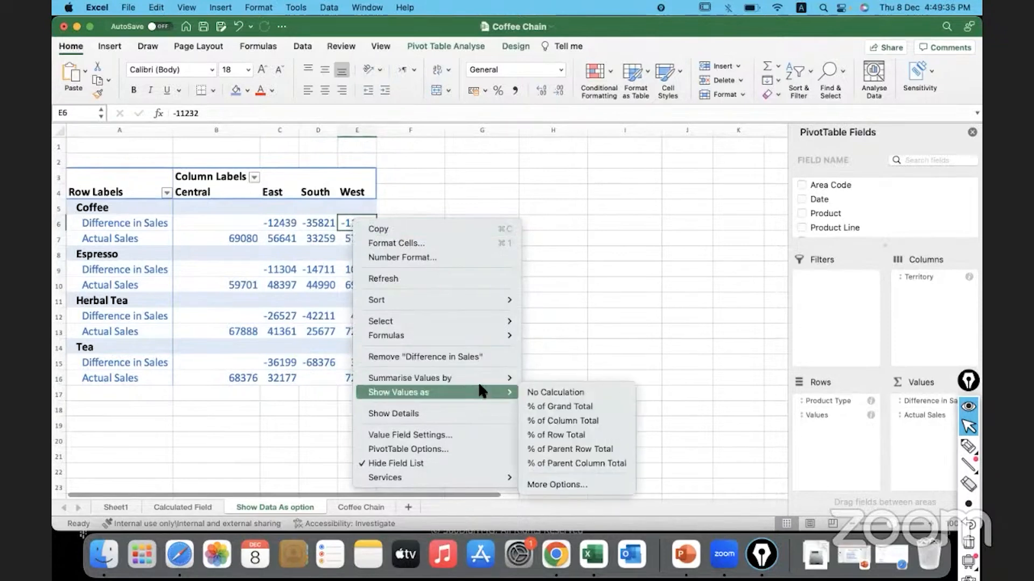
click(572, 485)
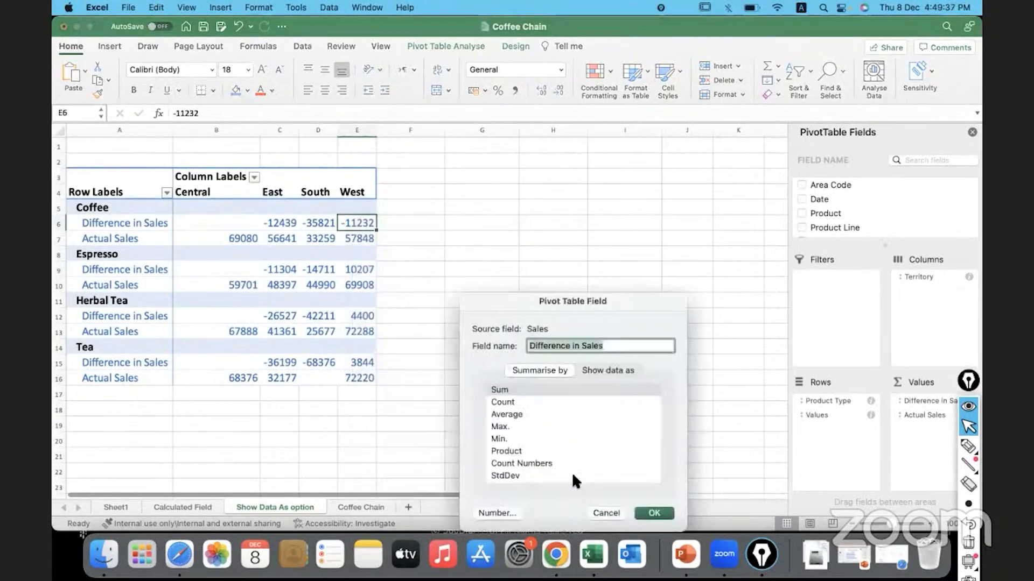
drag(556, 299, 573, 200)
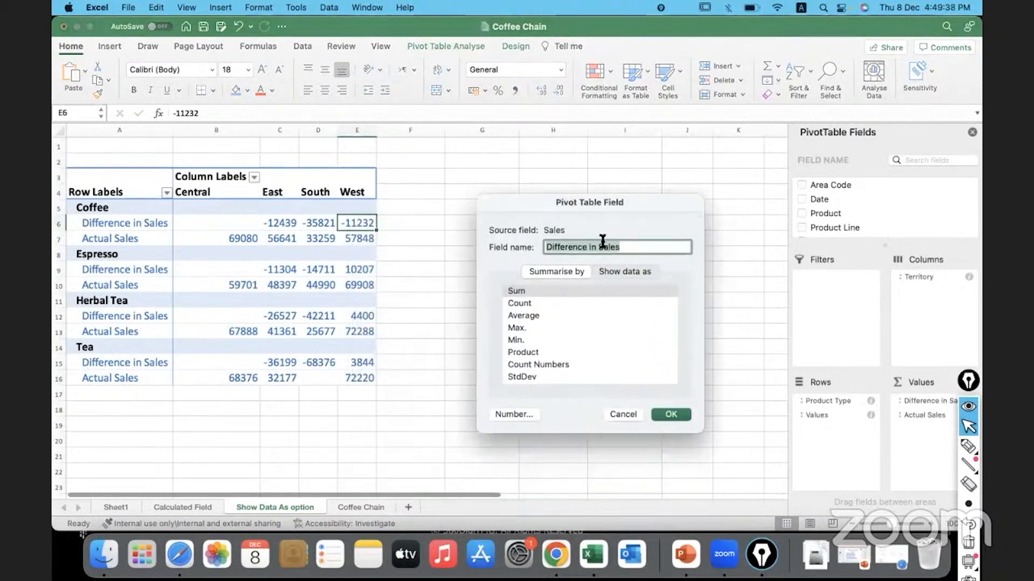
click(617, 274)
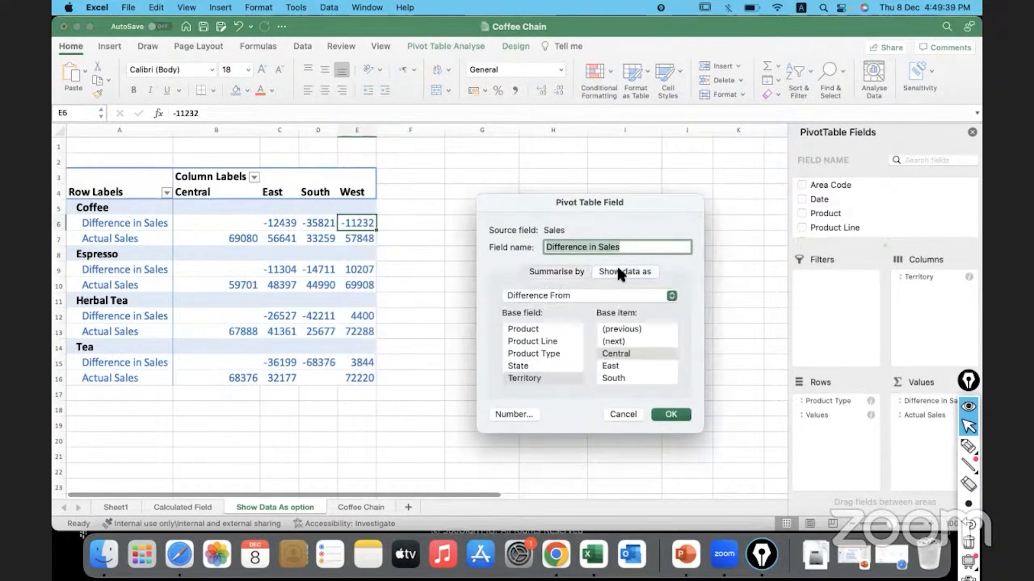
click(626, 328)
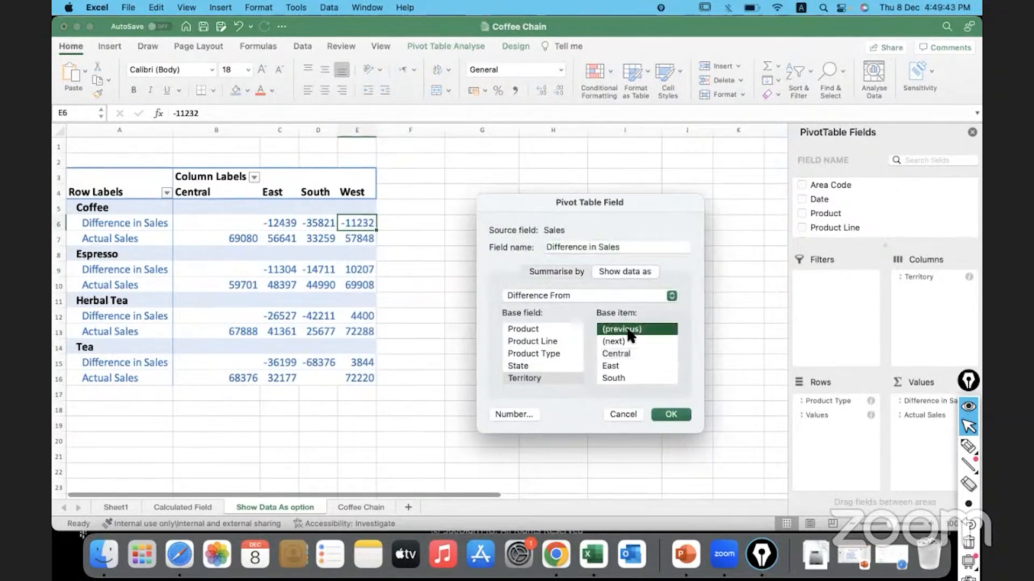
click(666, 415)
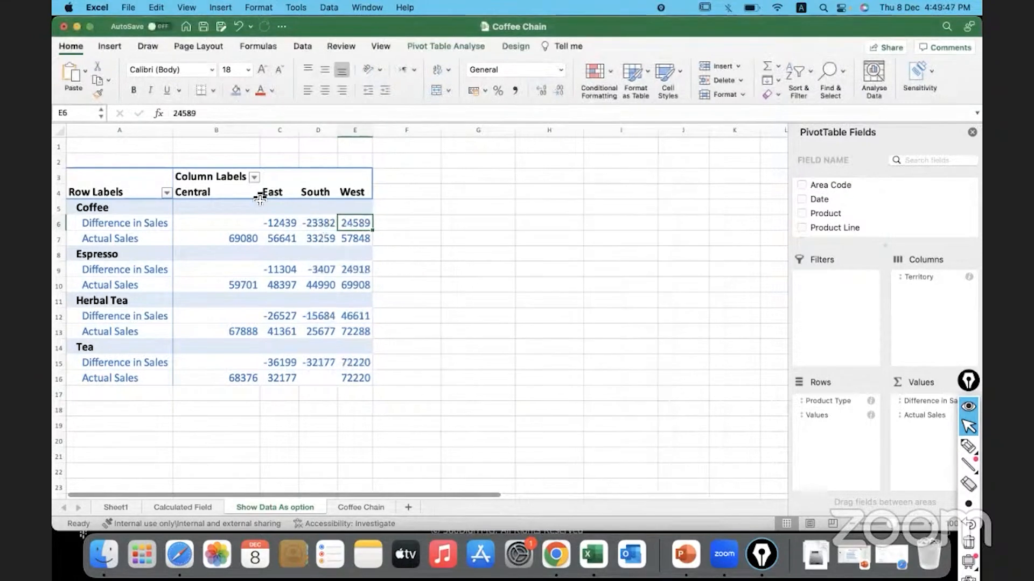
Mark with Epic Pen how each Coffee difference compares a territory with the previous one, and clear the drawings
drag(277, 239, 233, 247)
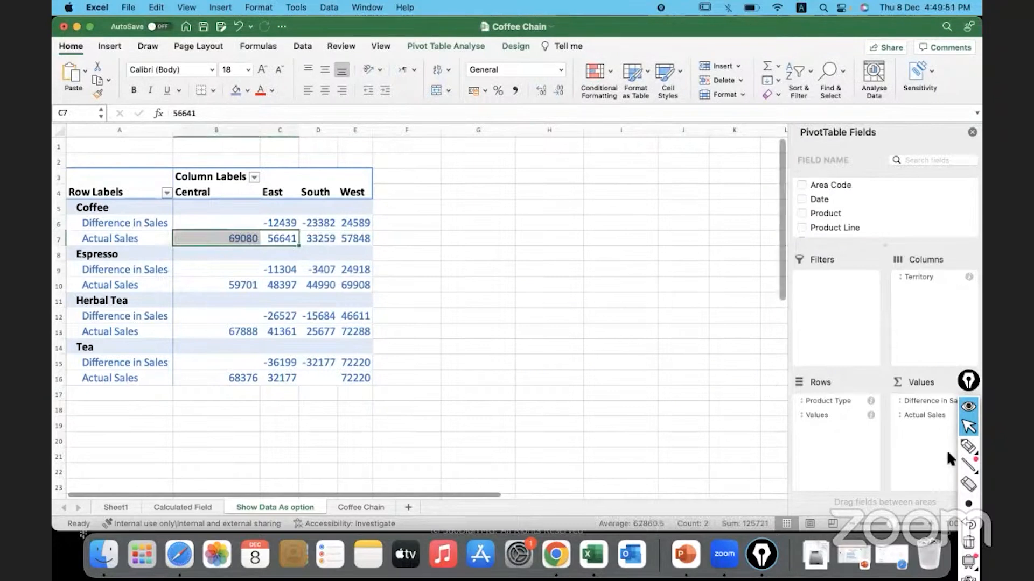
click(968, 447)
drag(284, 246, 237, 254)
mouse_move(283, 212)
mouse_down()
mouse_move(259, 228)
mouse_move(295, 228)
mouse_move(283, 211)
mouse_up()
mouse_move(321, 246)
mouse_down()
mouse_move(300, 259)
mouse_move(288, 249)
mouse_move(310, 208)
mouse_move(303, 227)
mouse_move(337, 266)
mouse_move(324, 248)
mouse_move(381, 231)
mouse_move(336, 227)
mouse_up()
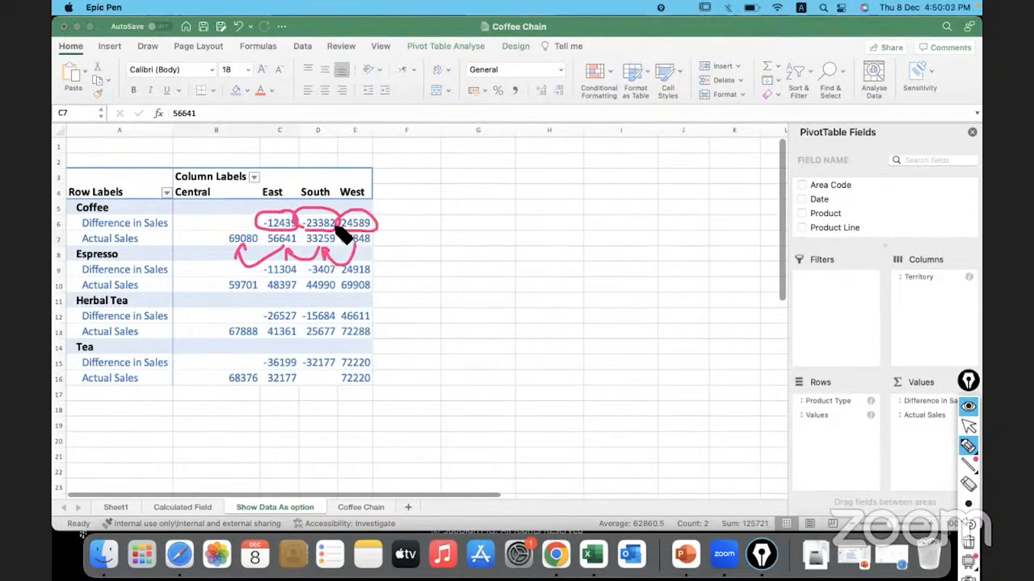
mouse_move(425, 216)
mouse_down()
mouse_move(417, 224)
mouse_move(462, 229)
mouse_move(492, 196)
mouse_move(550, 233)
mouse_up()
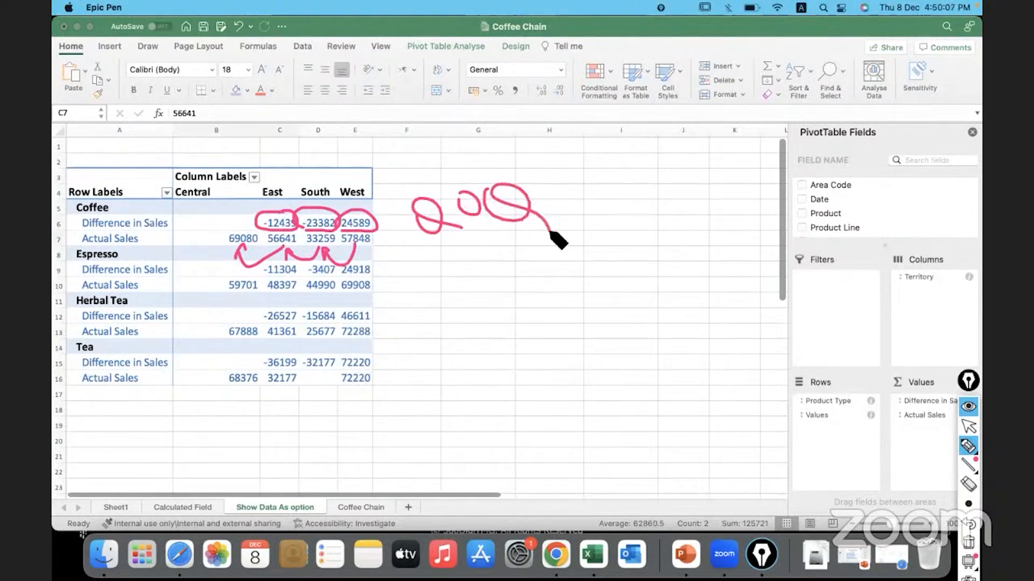
drag(413, 262, 549, 213)
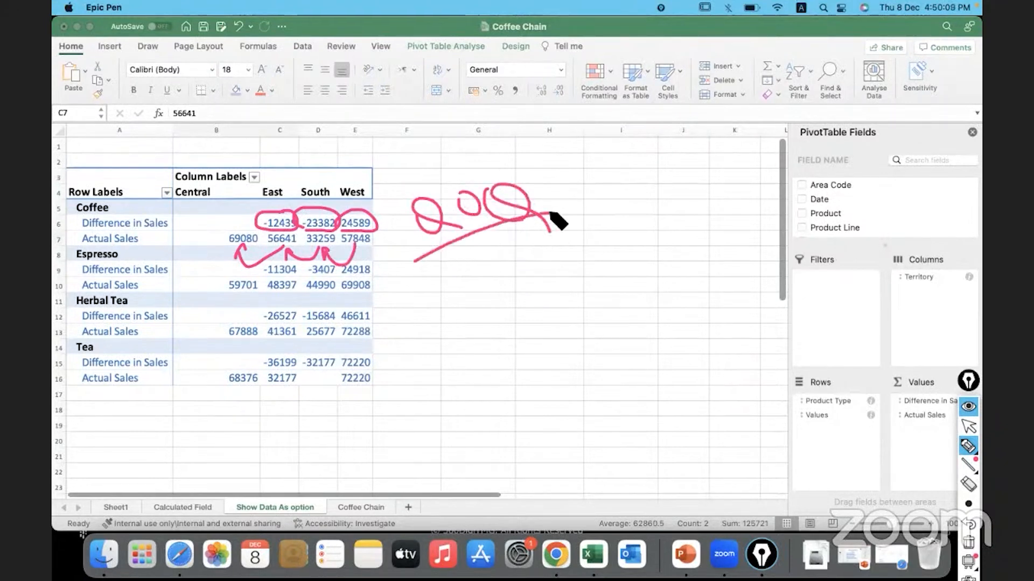
click(968, 541)
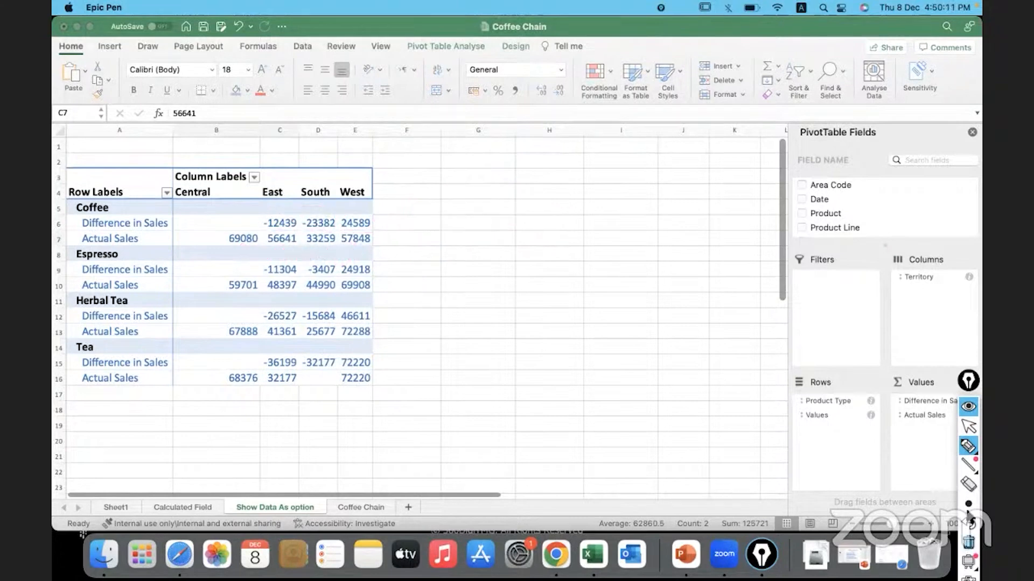
click(968, 426)
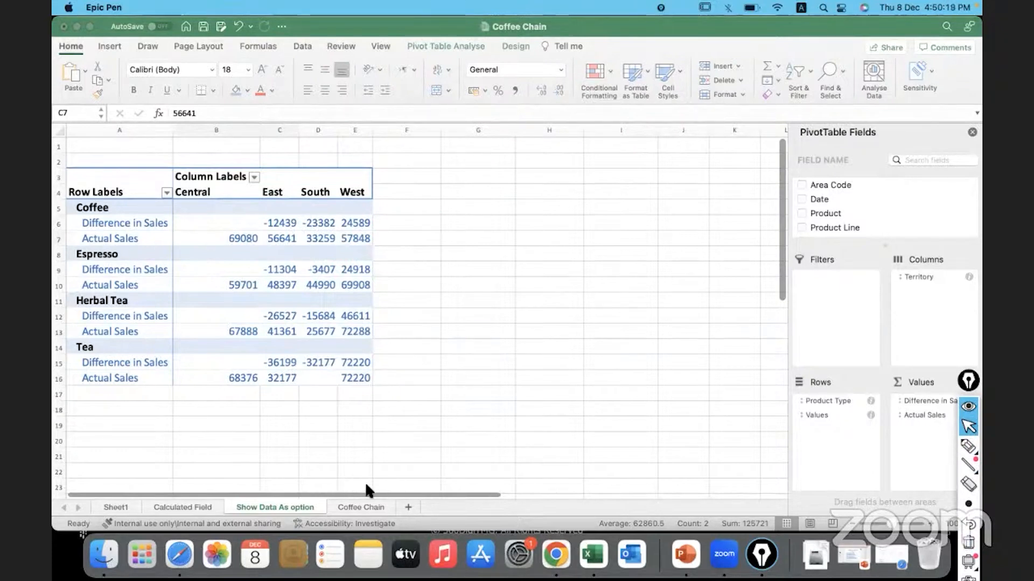
Remove Difference in Sales, Actual Sales and Territory from the pivot table and place Date in the columns
drag(925, 414, 646, 457)
drag(926, 401, 685, 456)
drag(814, 417, 365, 485)
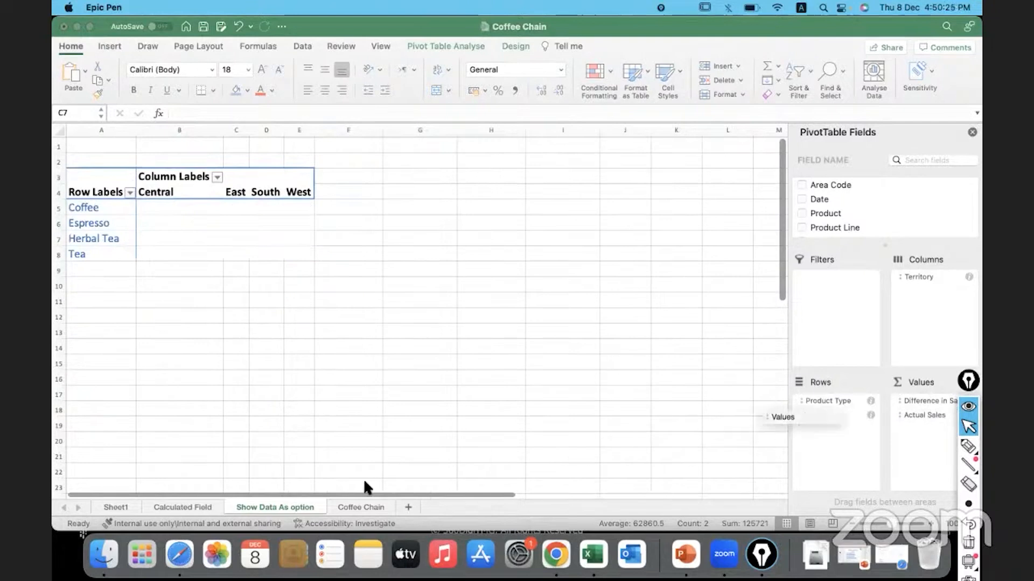
drag(916, 277, 560, 428)
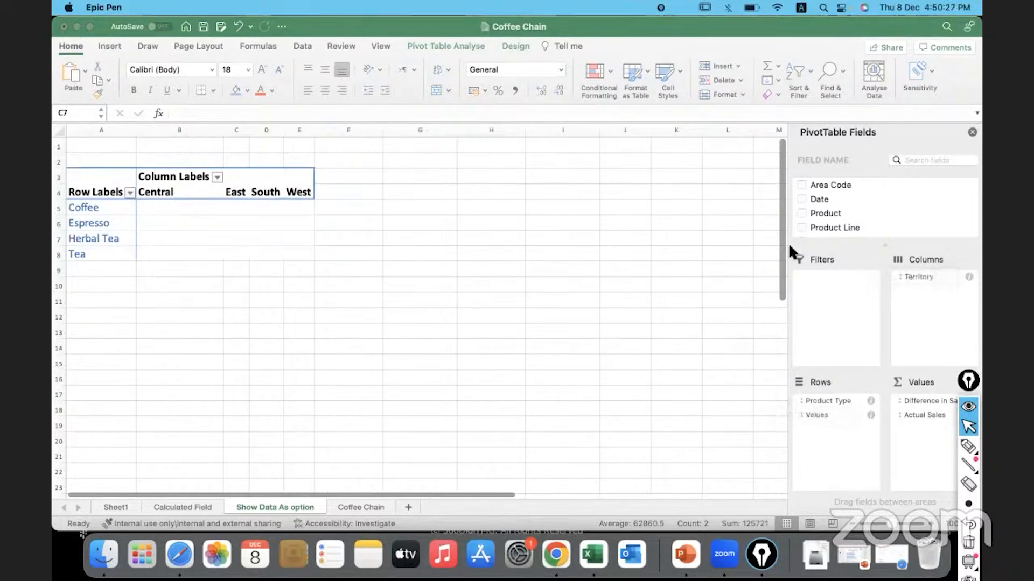
drag(957, 247, 938, 293)
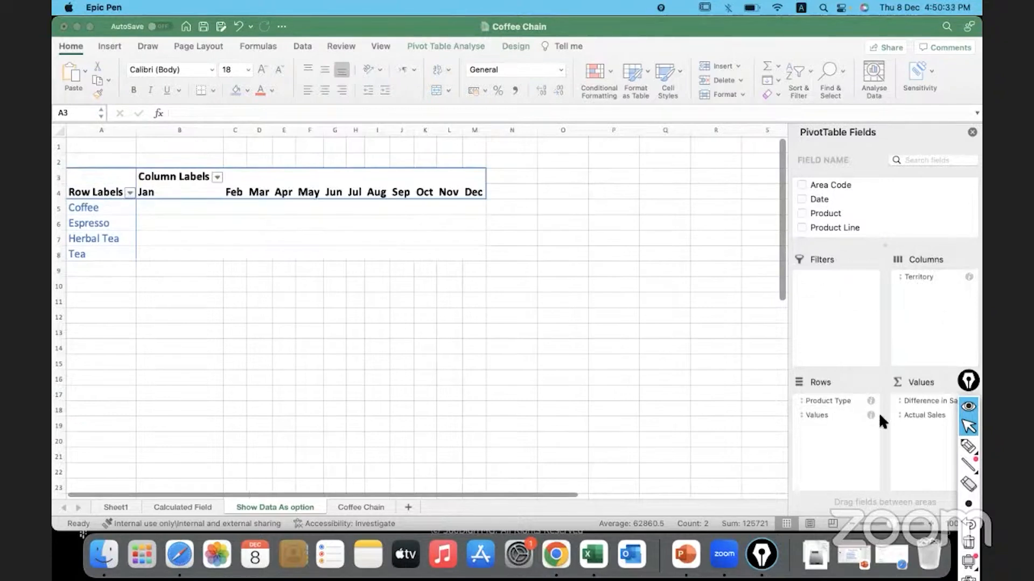
click(825, 407)
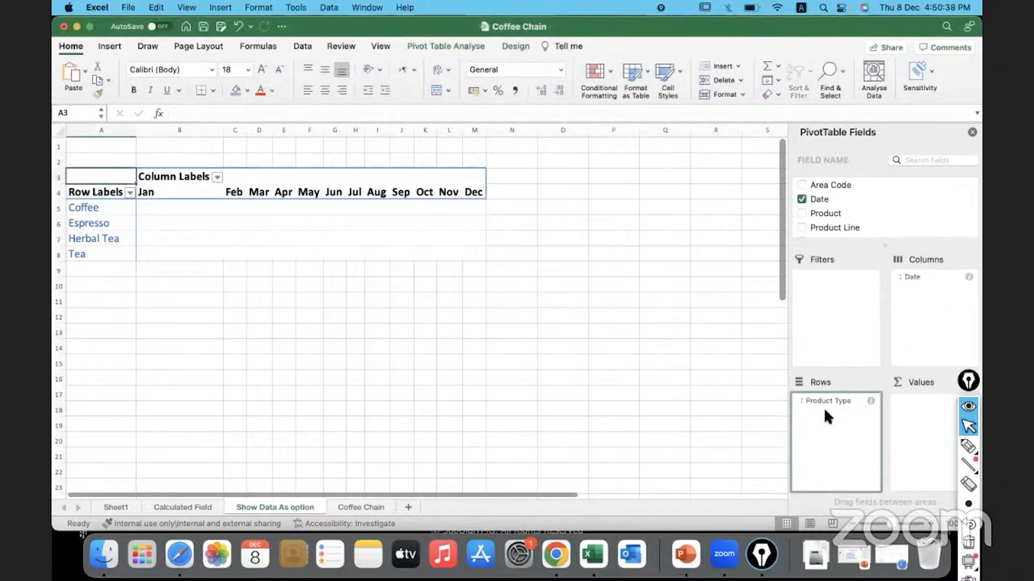
click(918, 276)
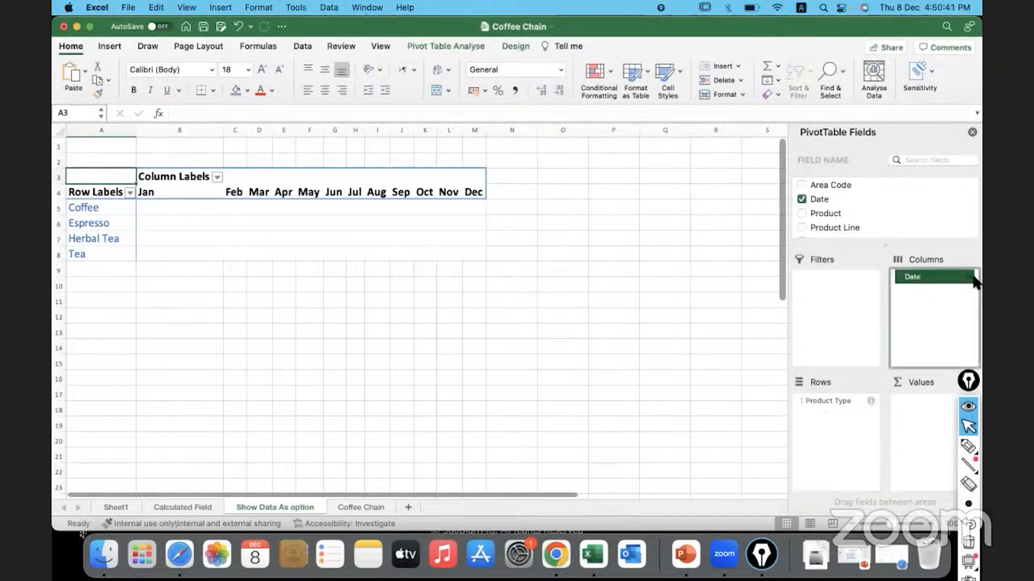
click(969, 278)
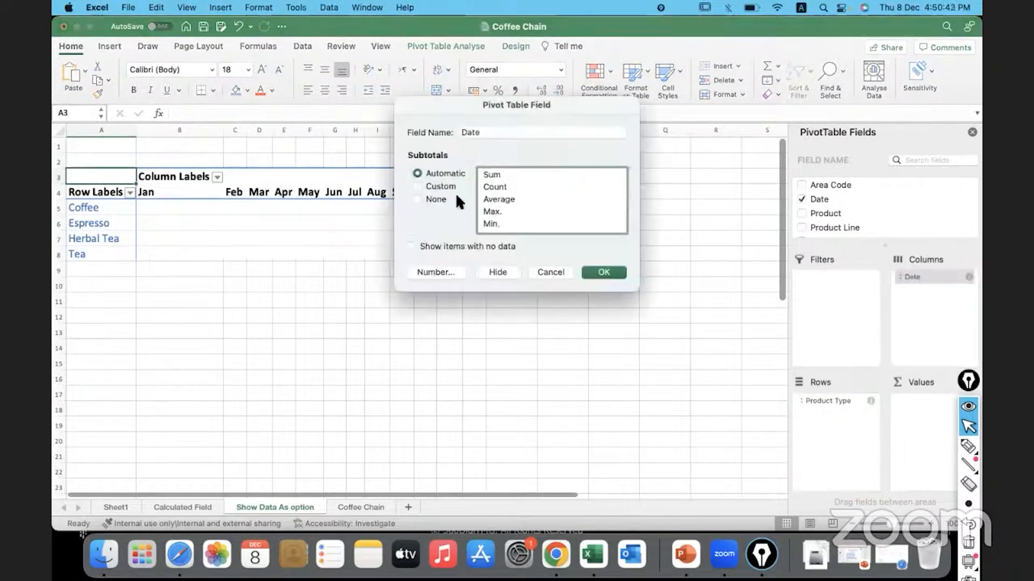
click(417, 186)
scroll(543, 195, down, 4)
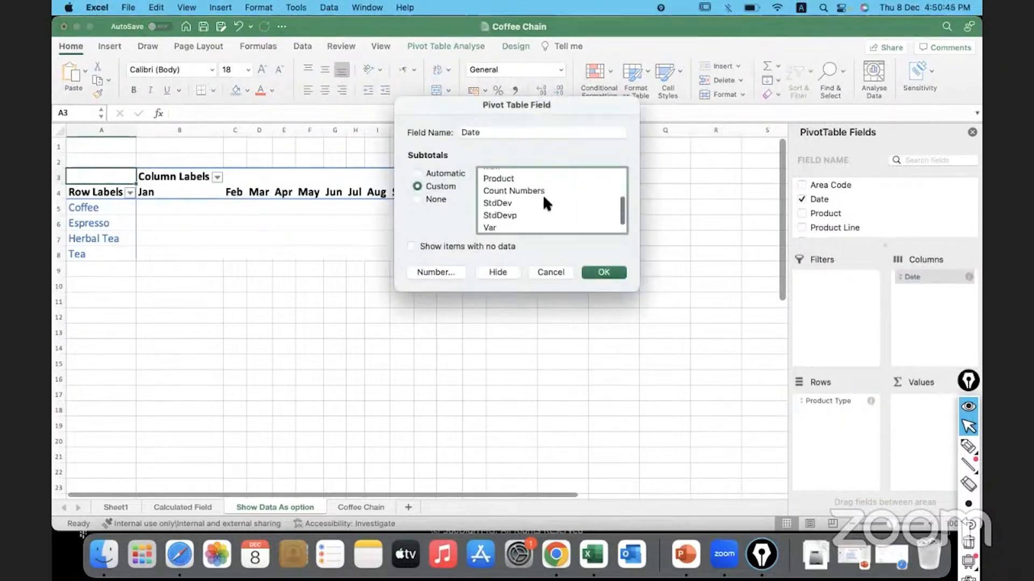
scroll(542, 195, up, 4)
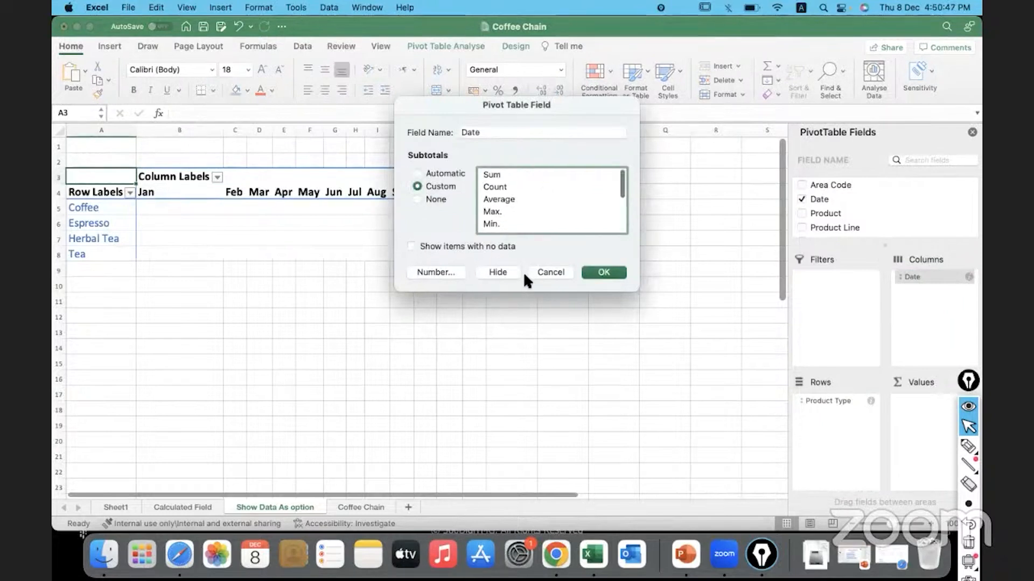
click(550, 273)
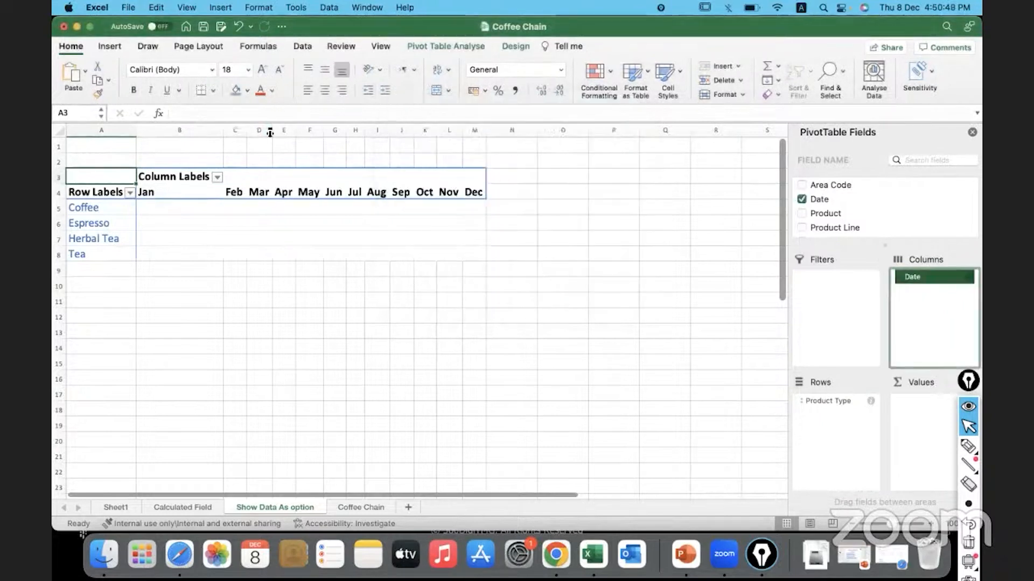
Group the Date column labels by Quarters and Years
click(438, 47)
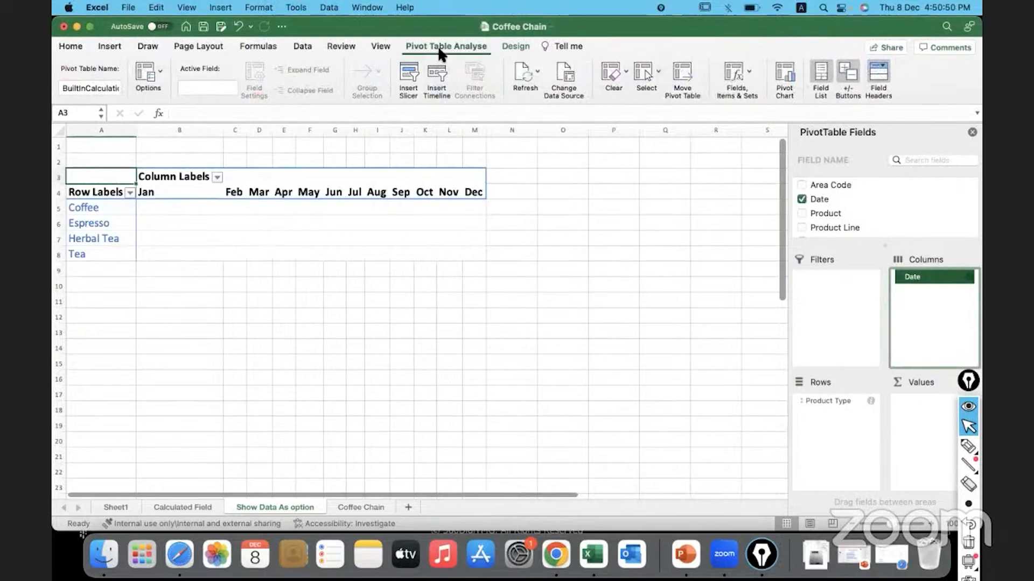
click(514, 46)
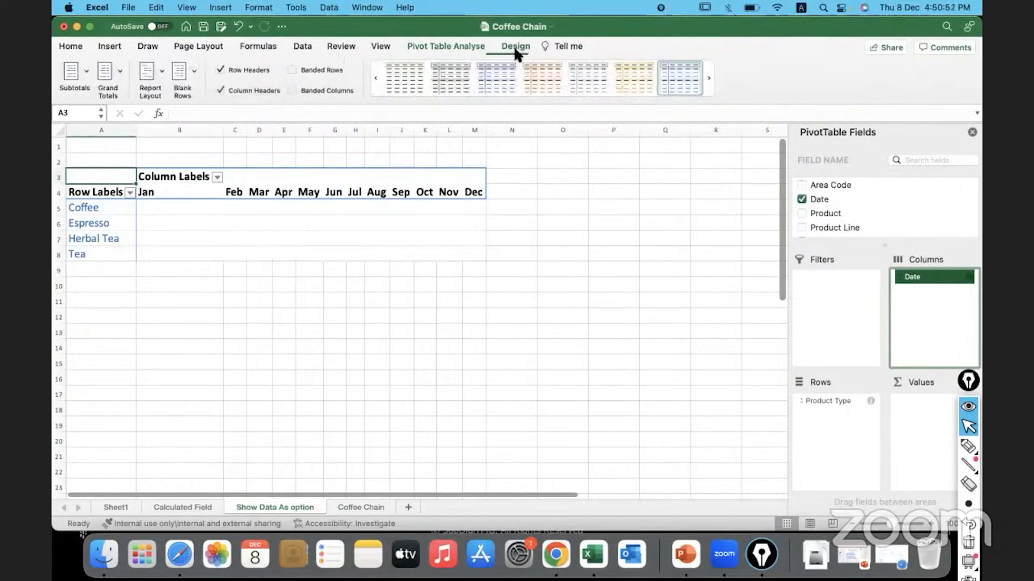
click(447, 46)
click(270, 221)
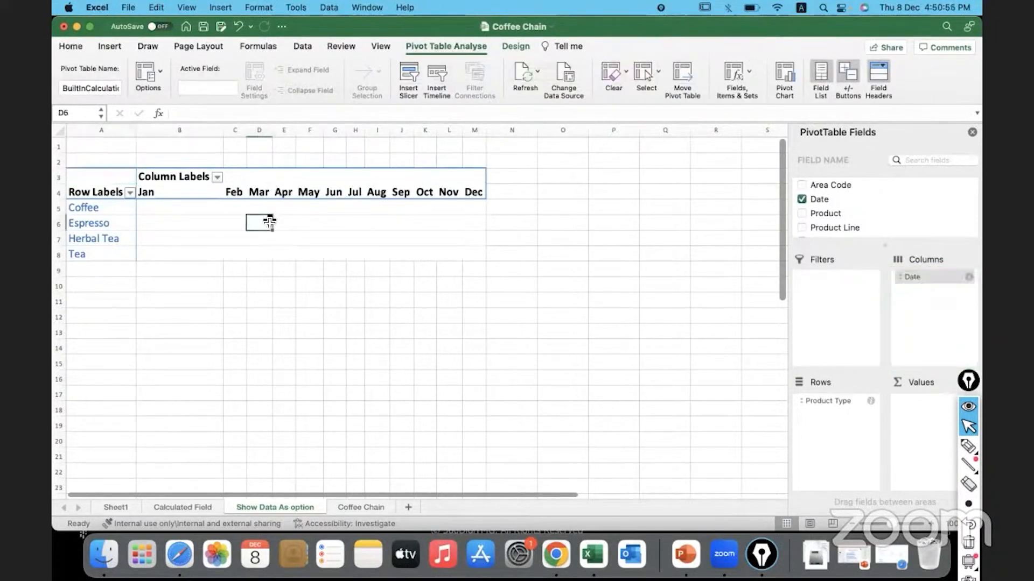
click(179, 193)
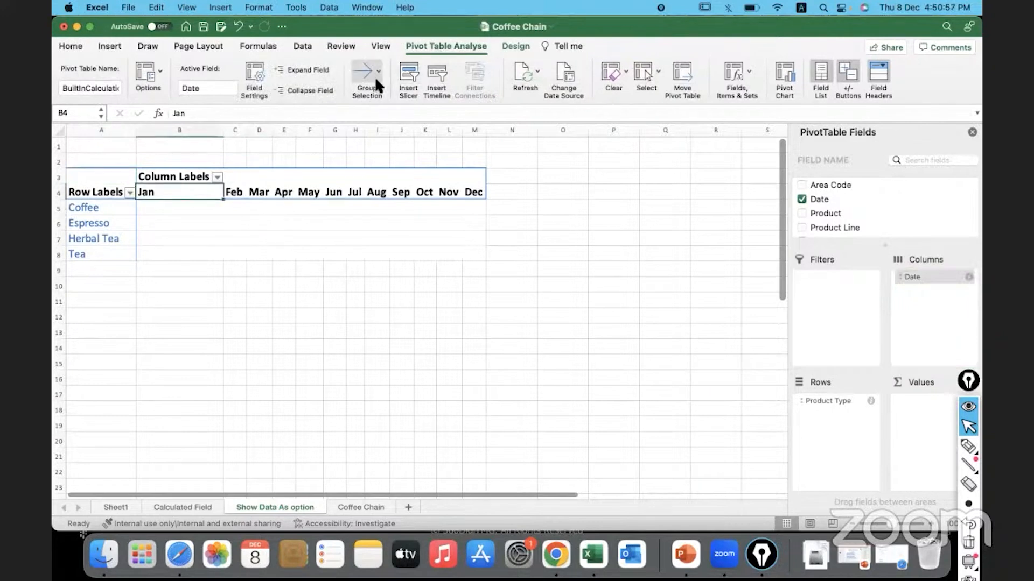
click(377, 71)
click(398, 123)
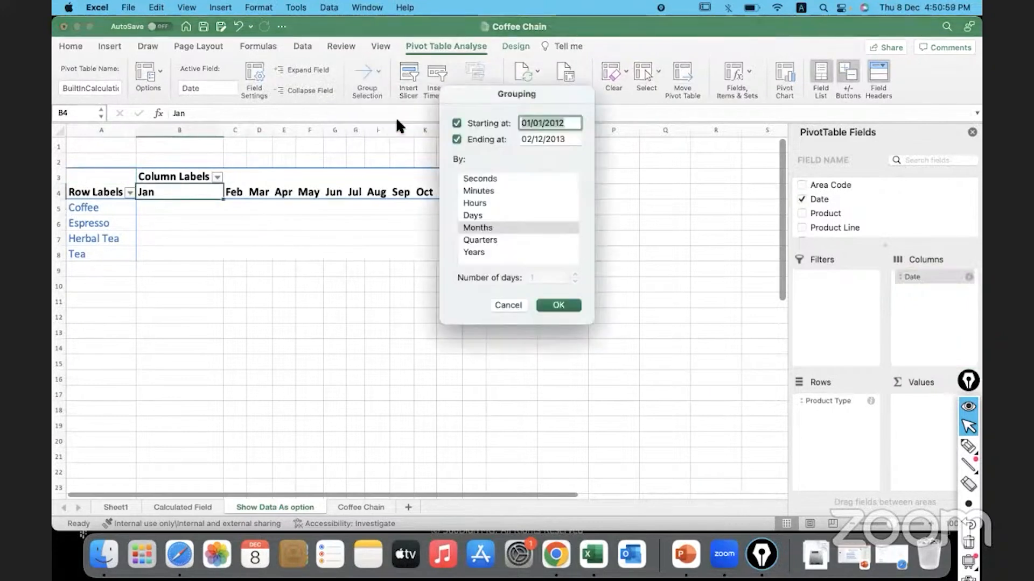
click(475, 252)
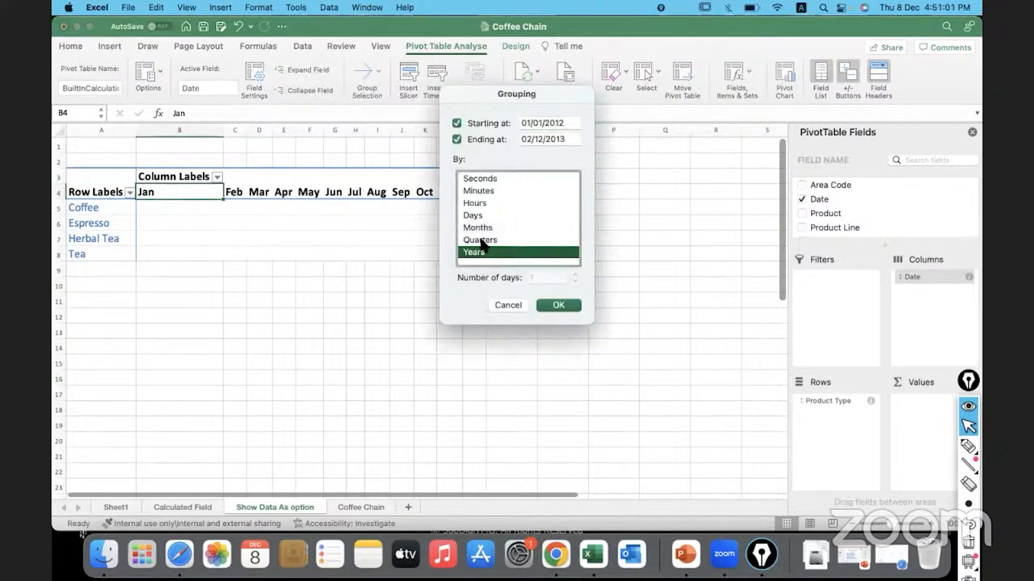
super+click(482, 240)
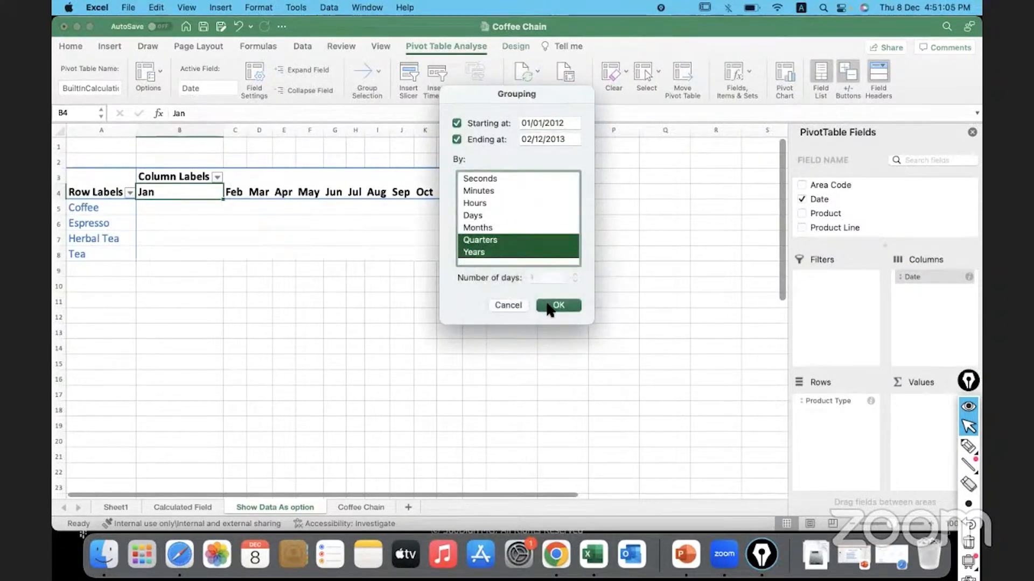
click(557, 306)
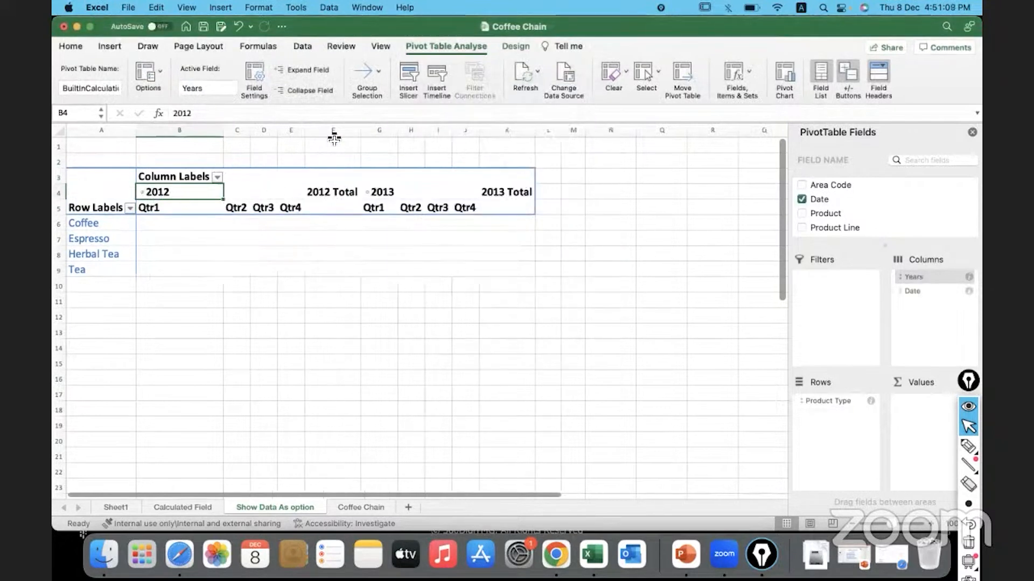
Turn off the pivot table's grand totals for rows and columns and hide its subtotals
click(181, 223)
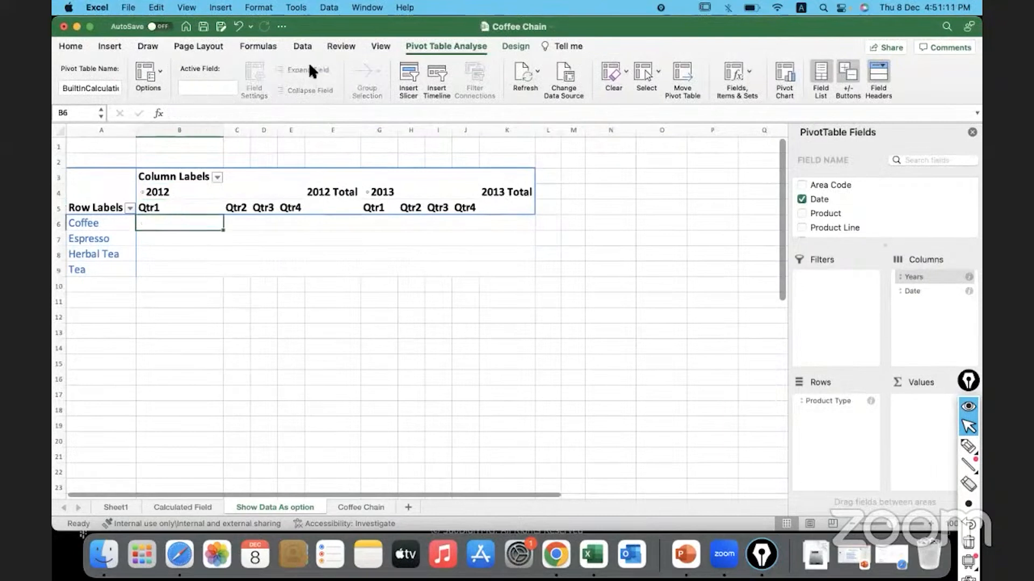
click(499, 45)
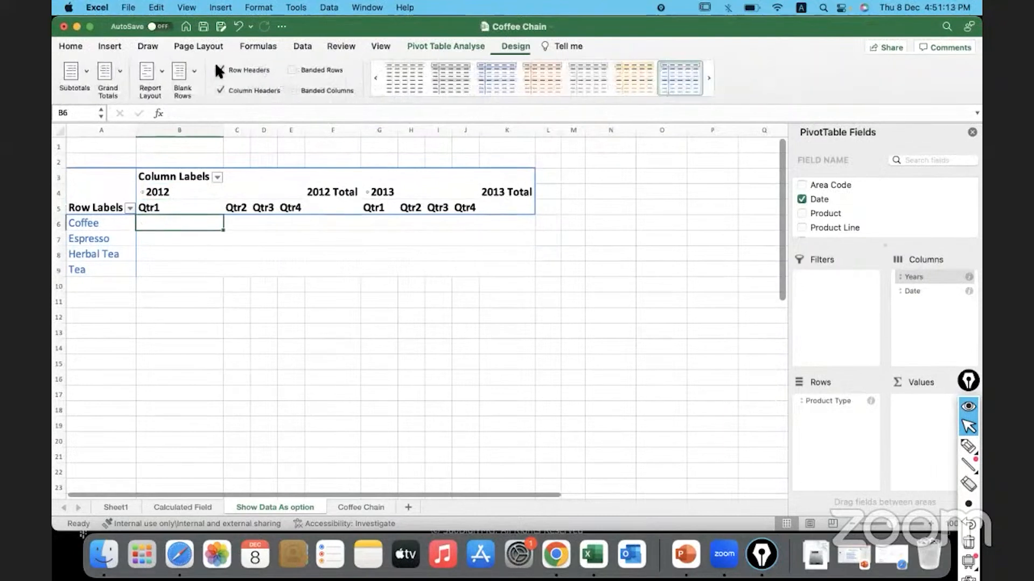
click(117, 70)
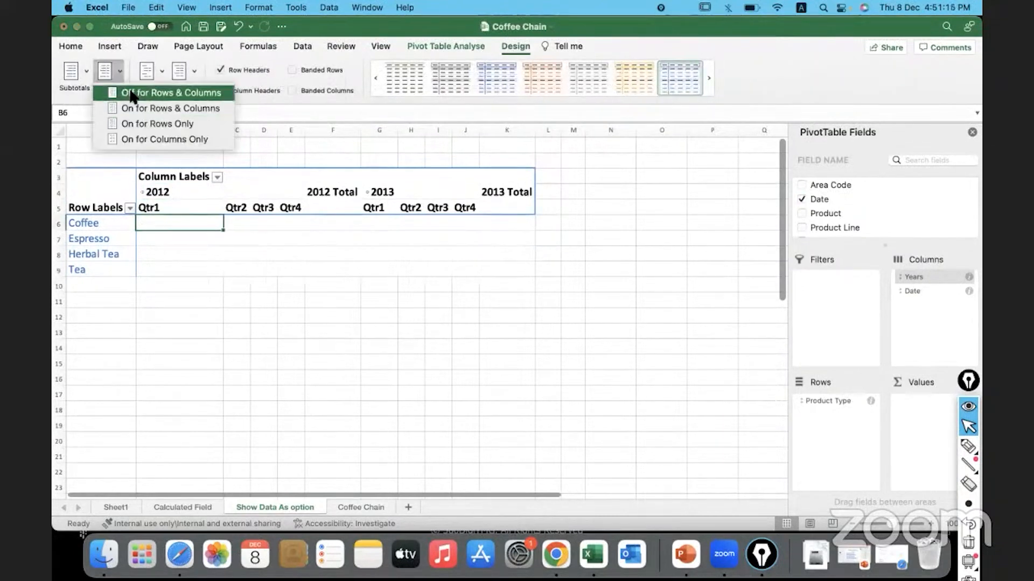
click(129, 92)
click(88, 70)
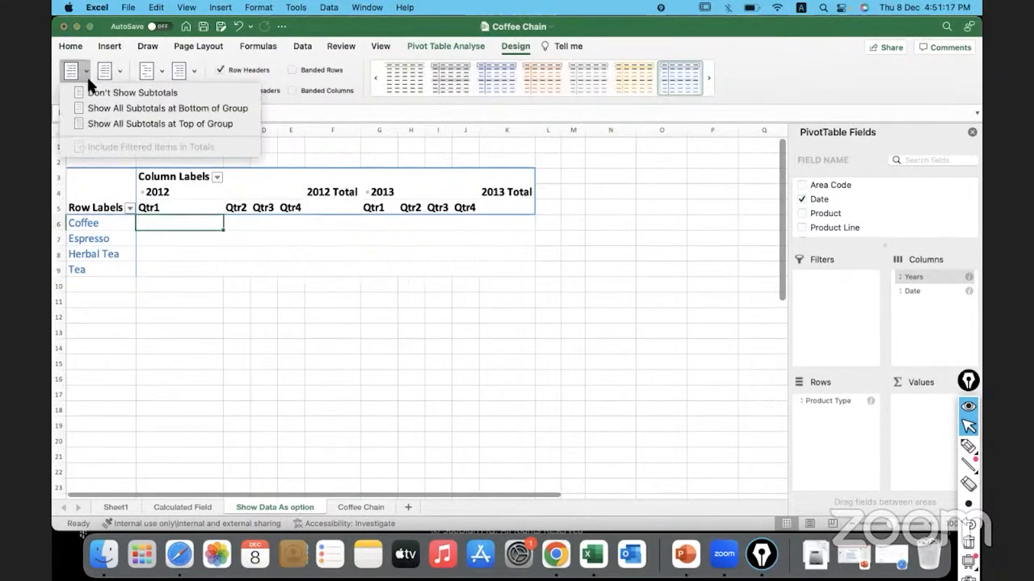
click(91, 91)
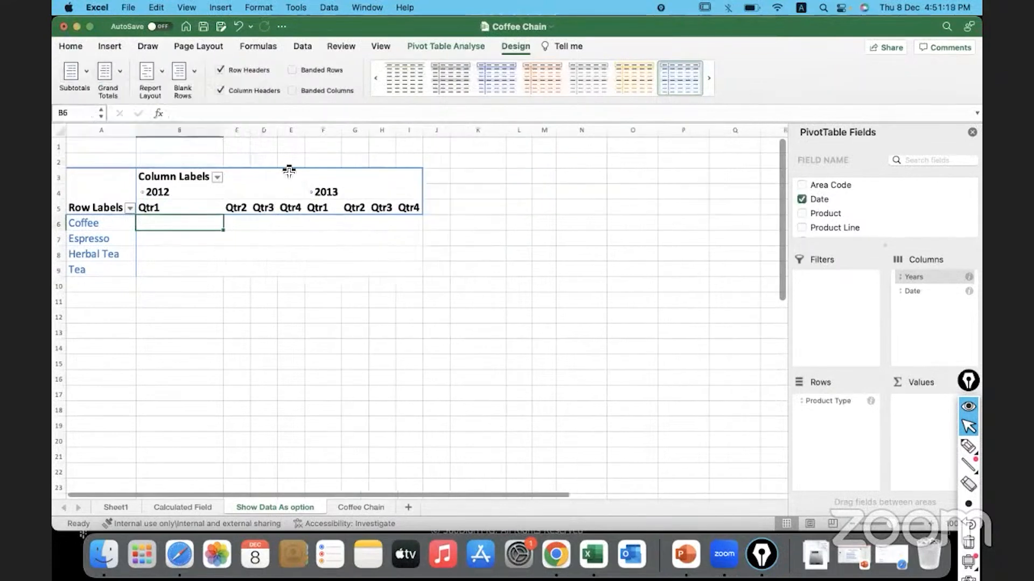
Widen the quarter columns for 2012 and 2013 in the empty pivot table
drag(237, 130, 347, 129)
drag(466, 130, 549, 129)
drag(553, 130, 597, 132)
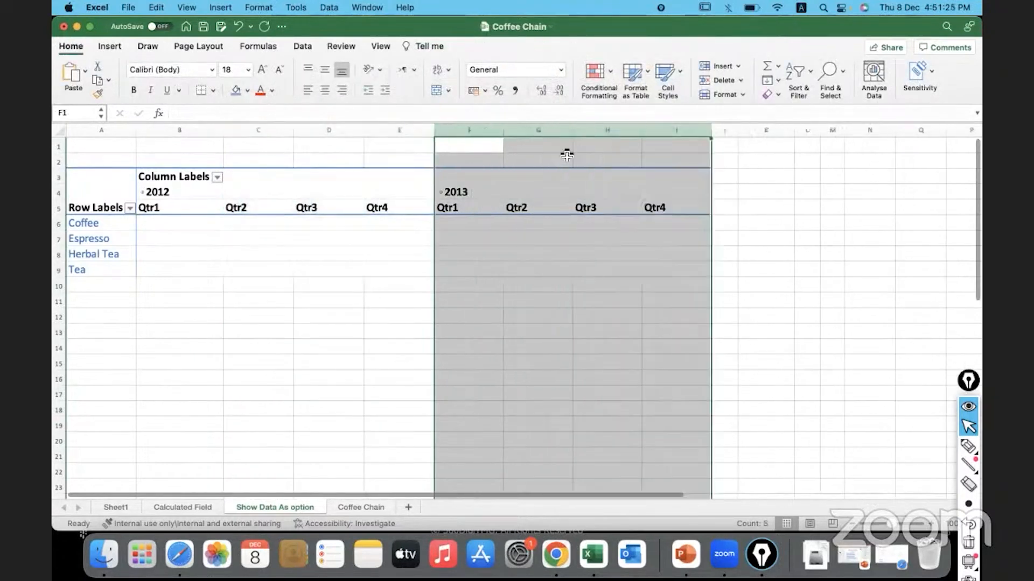
click(109, 245)
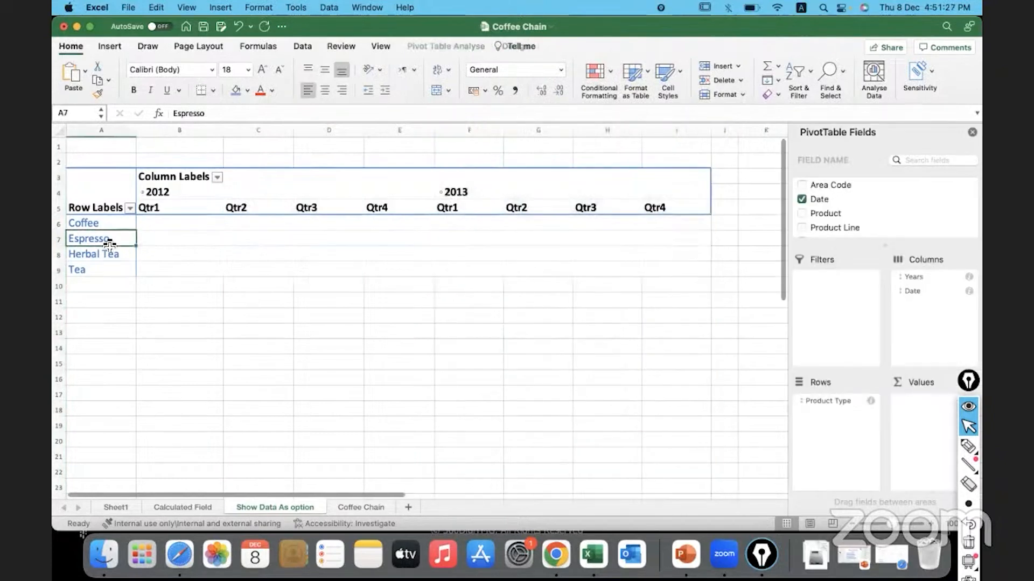
Add Profit to the pivot table values and widen the columns from Qtr2 2012 to Qtr4 2013 evenly
click(180, 227)
scroll(841, 212, down, 8)
scroll(842, 212, up, 4)
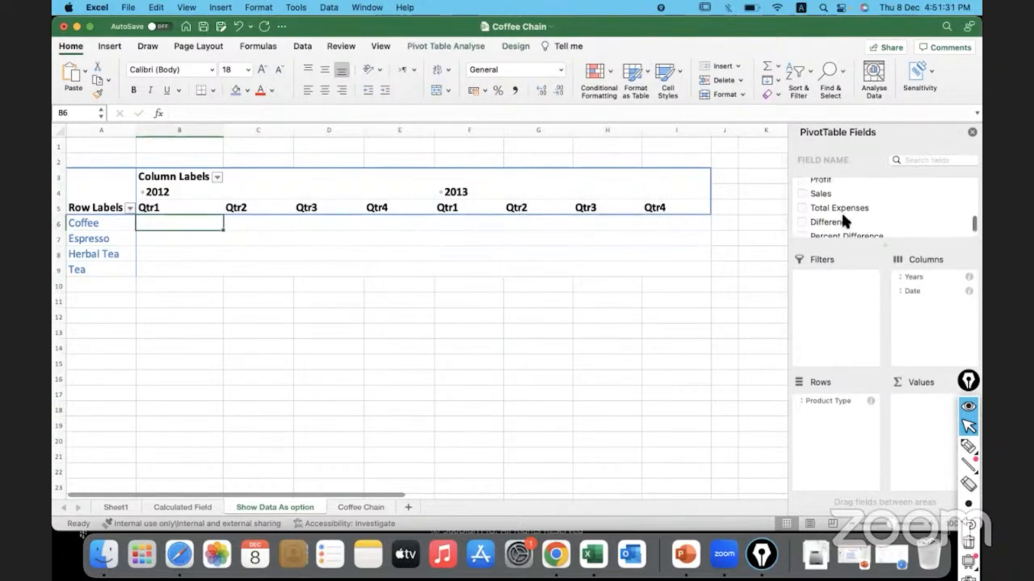
drag(813, 216, 928, 418)
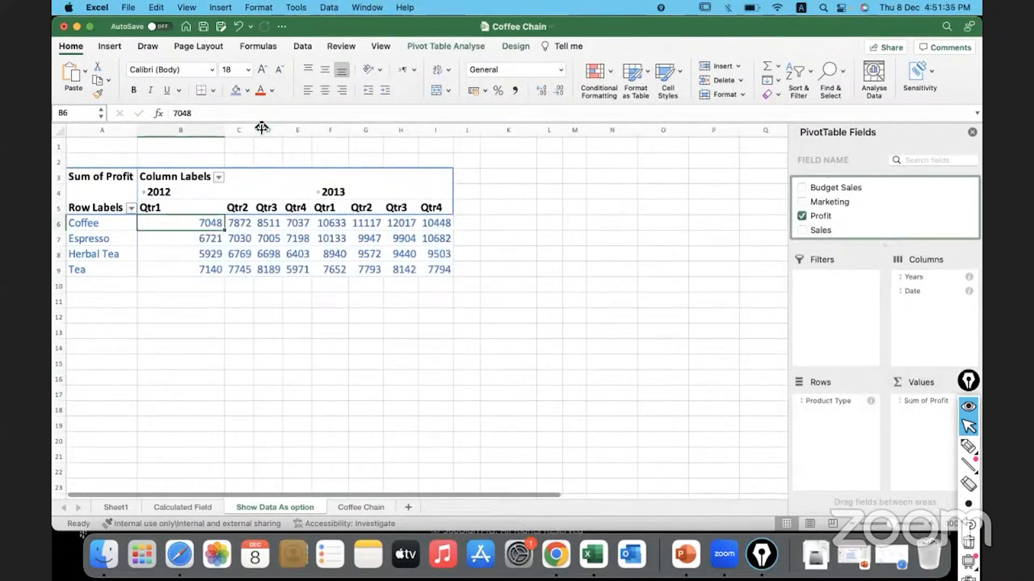
drag(241, 128, 512, 134)
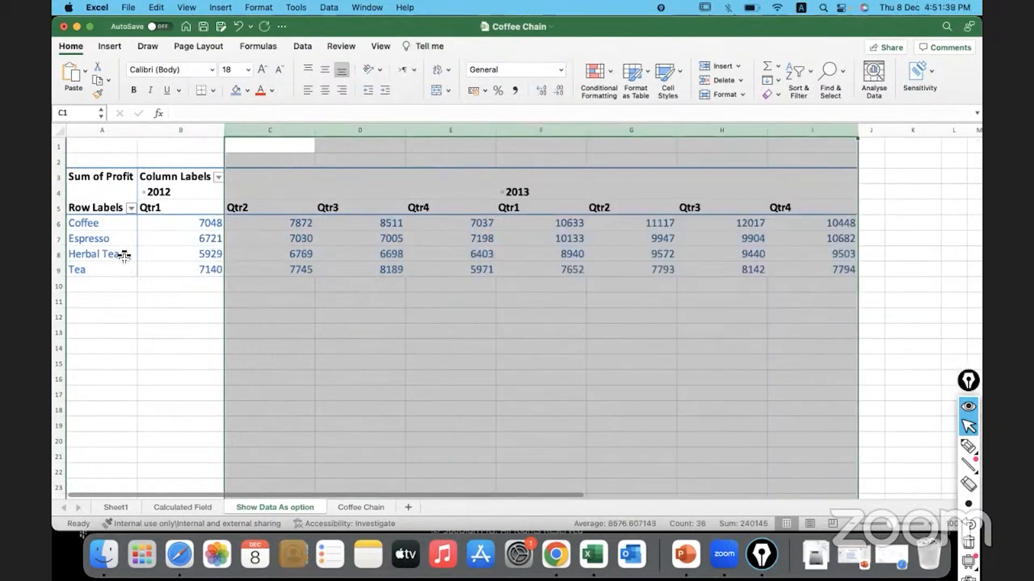
click(186, 223)
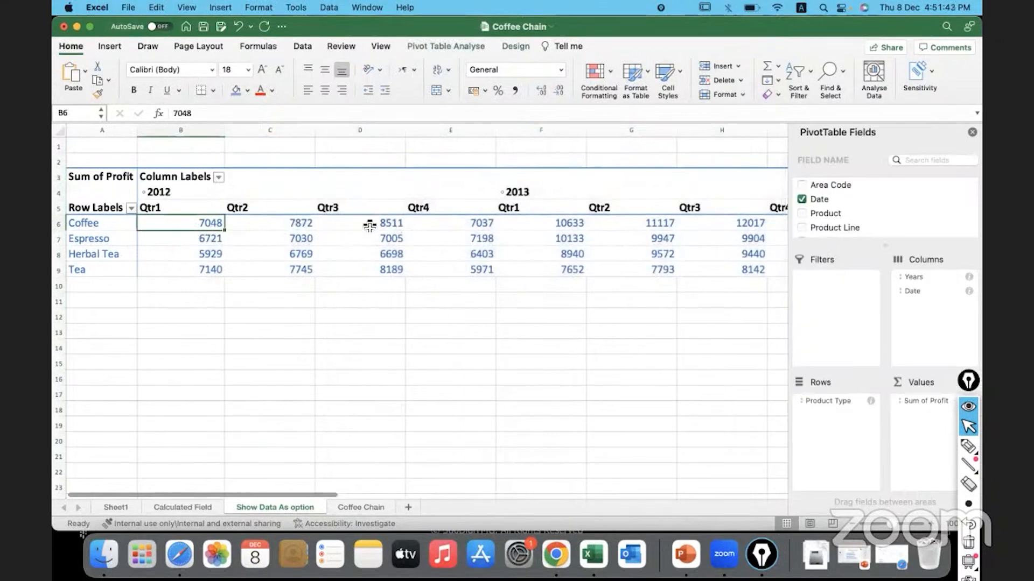
Show Sum of Profit as % Difference From, with Date as the base field and (previous) as the base item
click(282, 223)
right_click(283, 223)
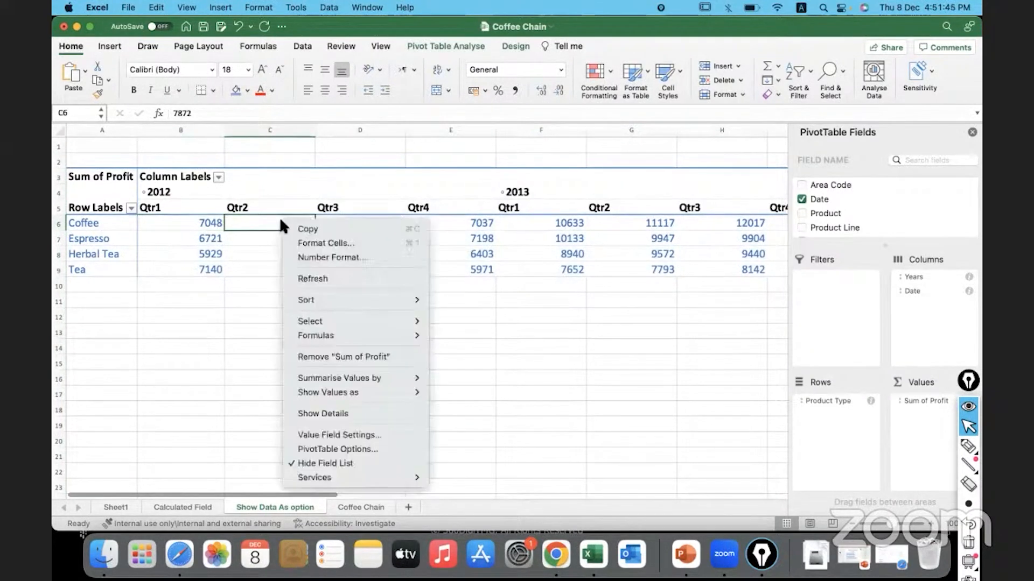
mouse_move(396, 397)
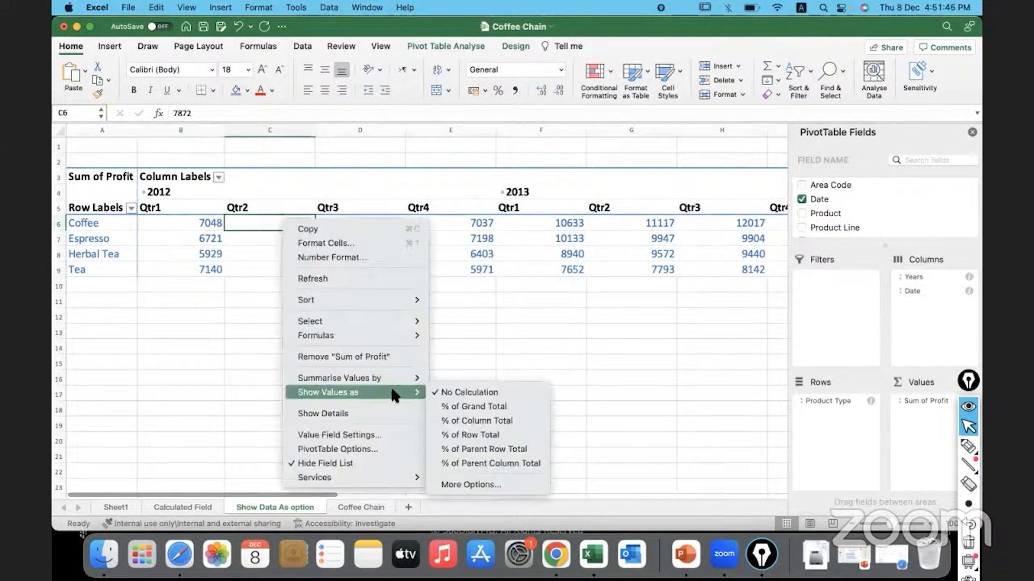
click(510, 484)
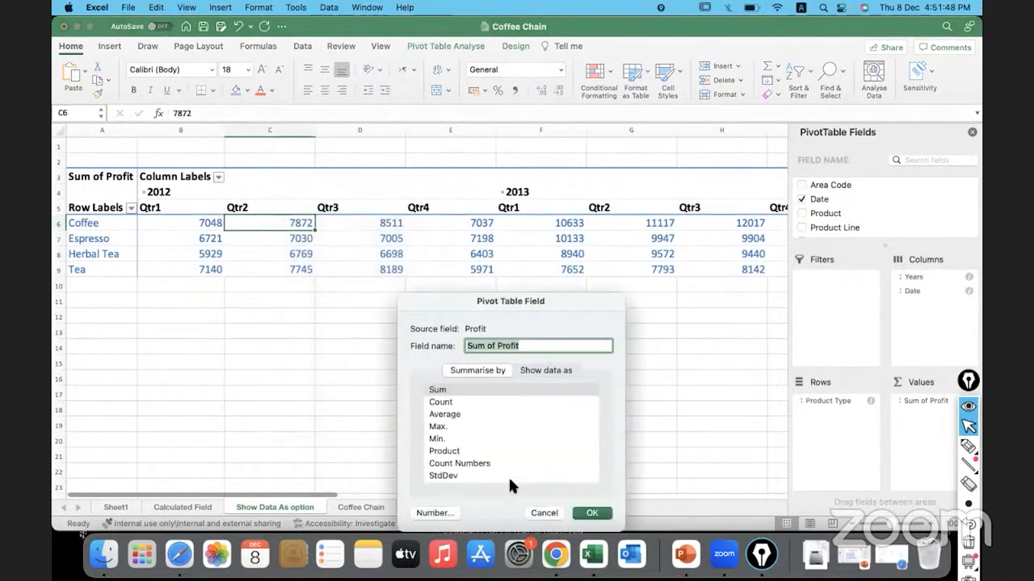
click(541, 370)
click(506, 392)
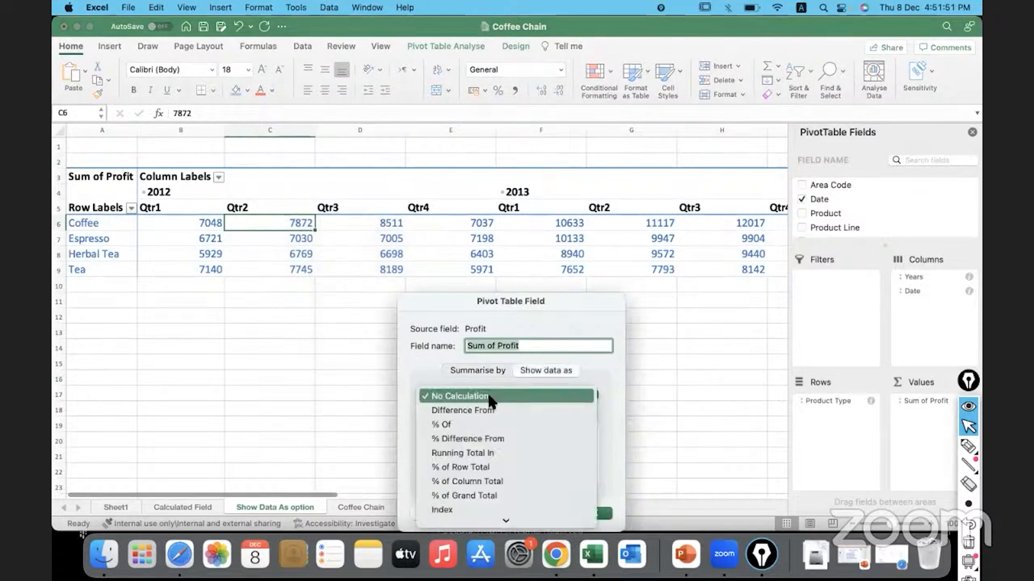
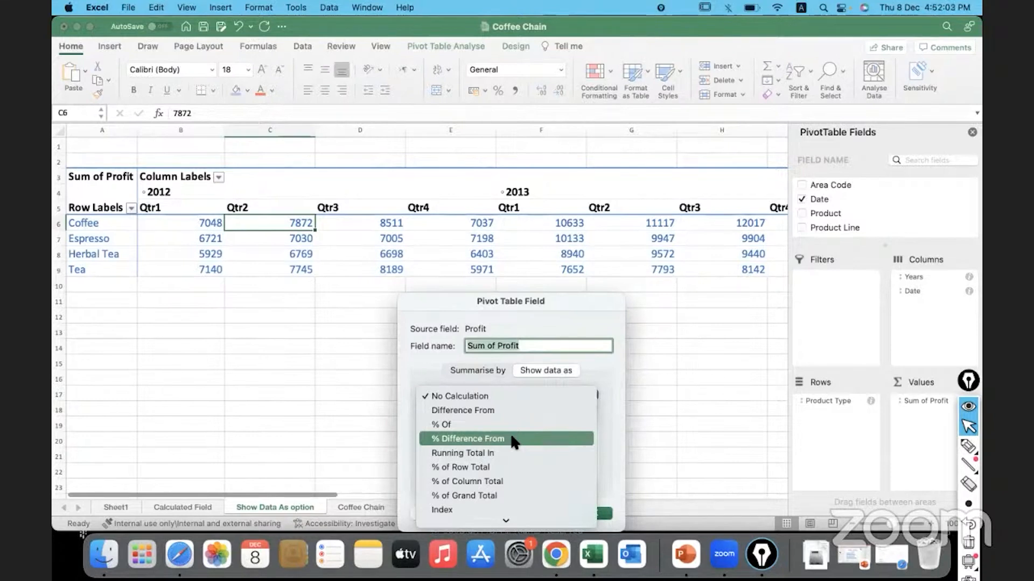
click(490, 439)
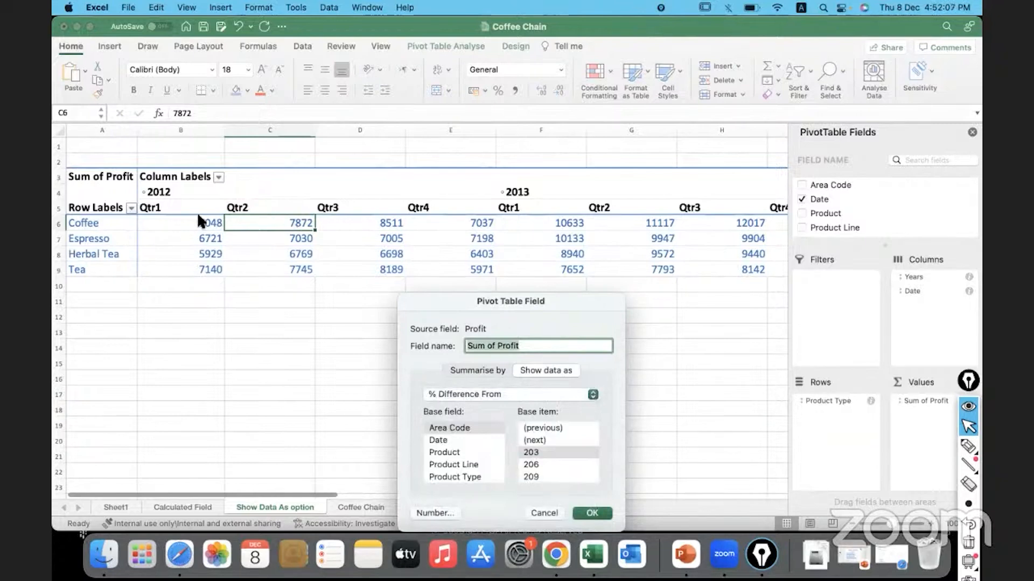
click(534, 426)
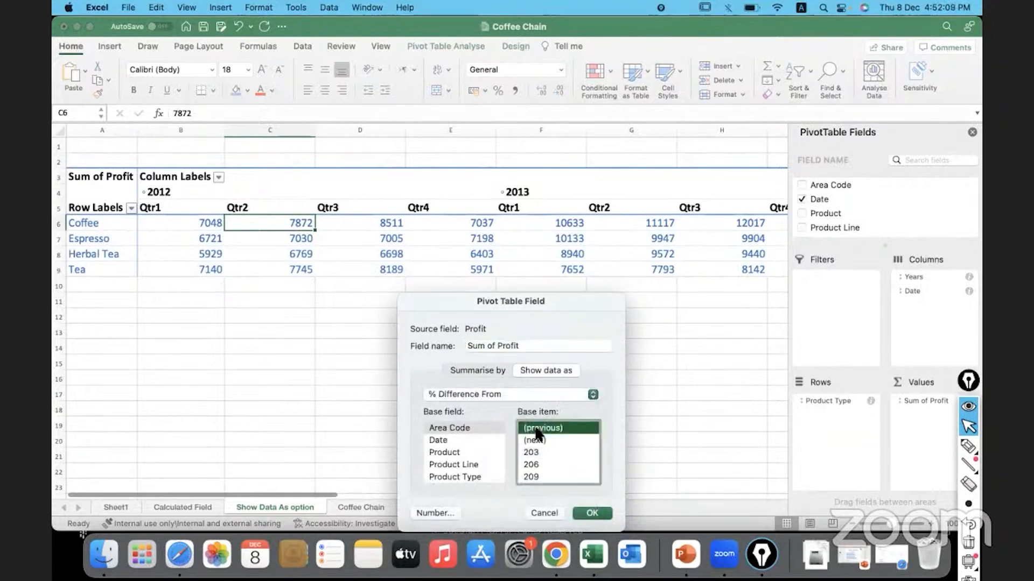
click(439, 443)
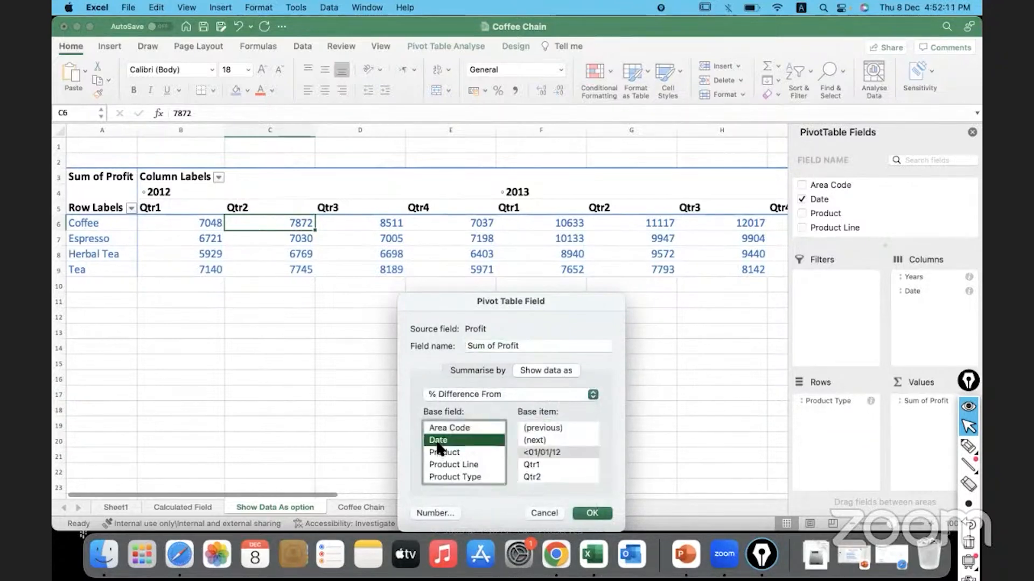
click(560, 428)
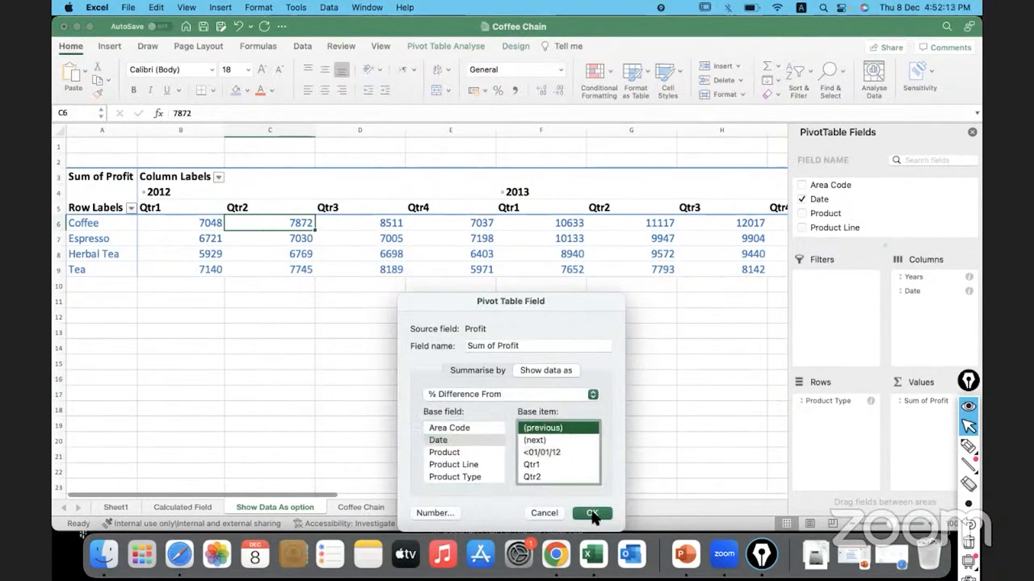
click(593, 514)
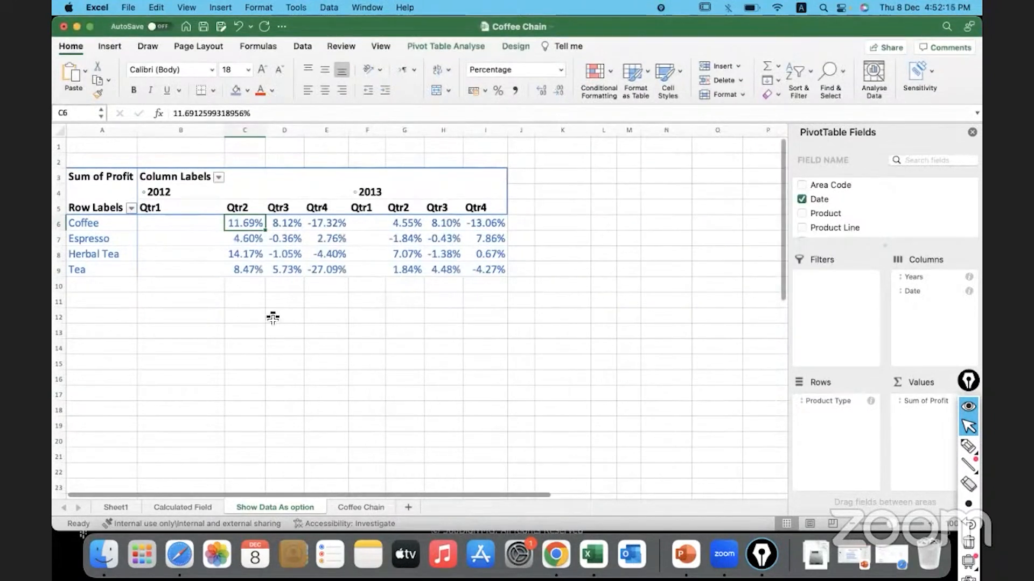
Examine the quarter-over-quarter profit percentages for each product type in 2012 and 2013, including the blank Qtr1 cells
drag(185, 130, 318, 135)
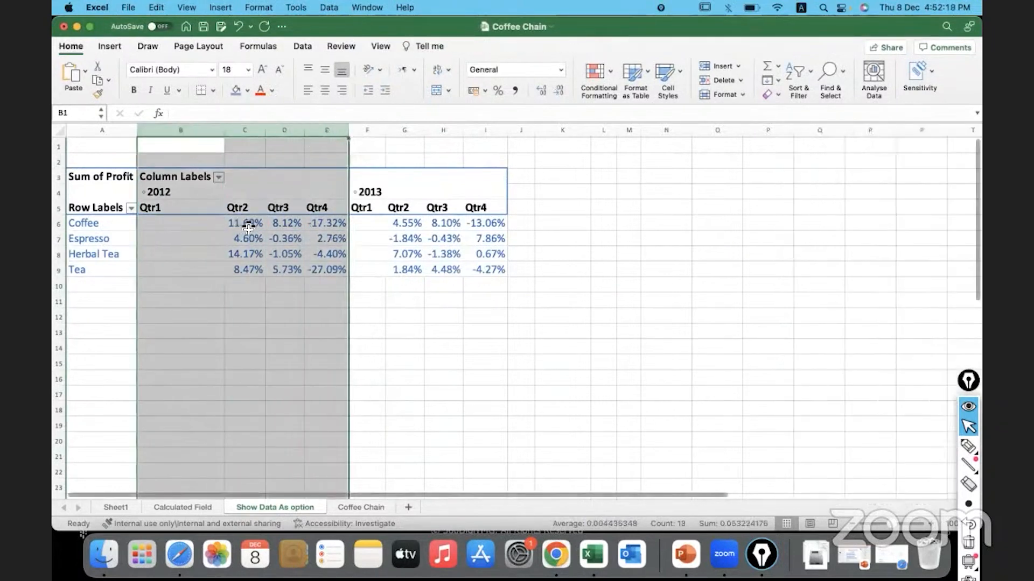
drag(201, 225, 201, 267)
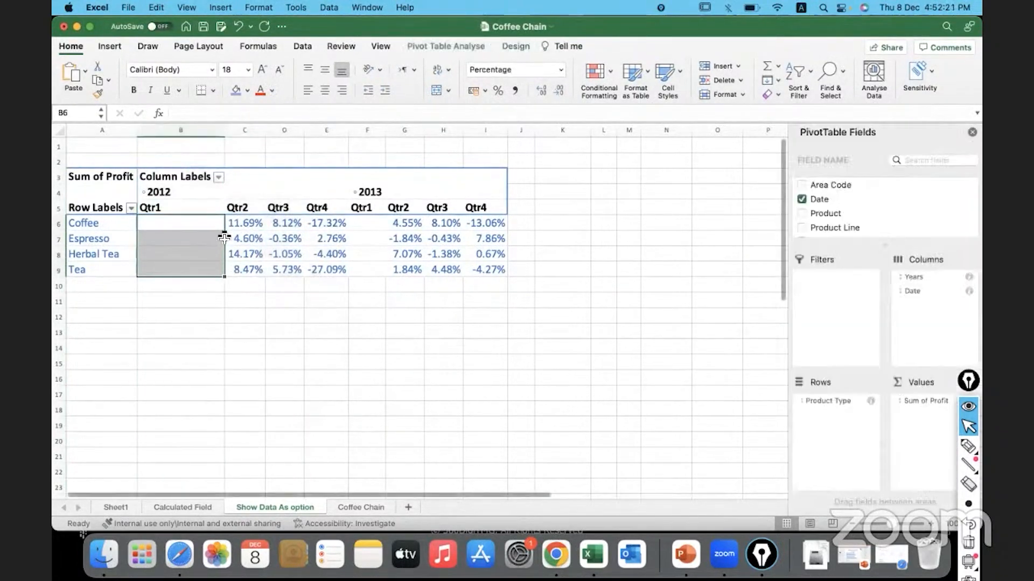
click(245, 226)
drag(245, 227, 245, 277)
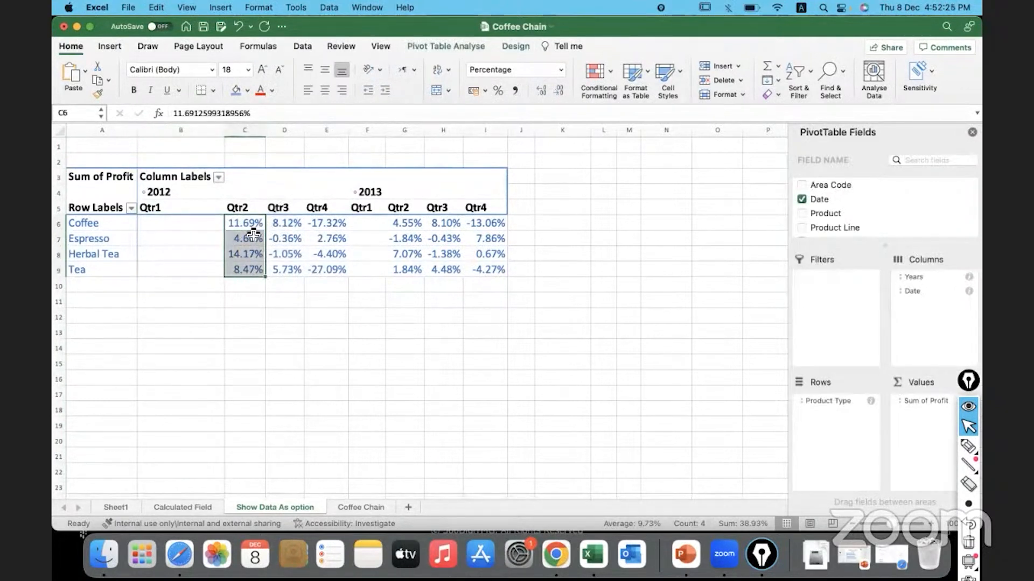
drag(284, 224, 287, 267)
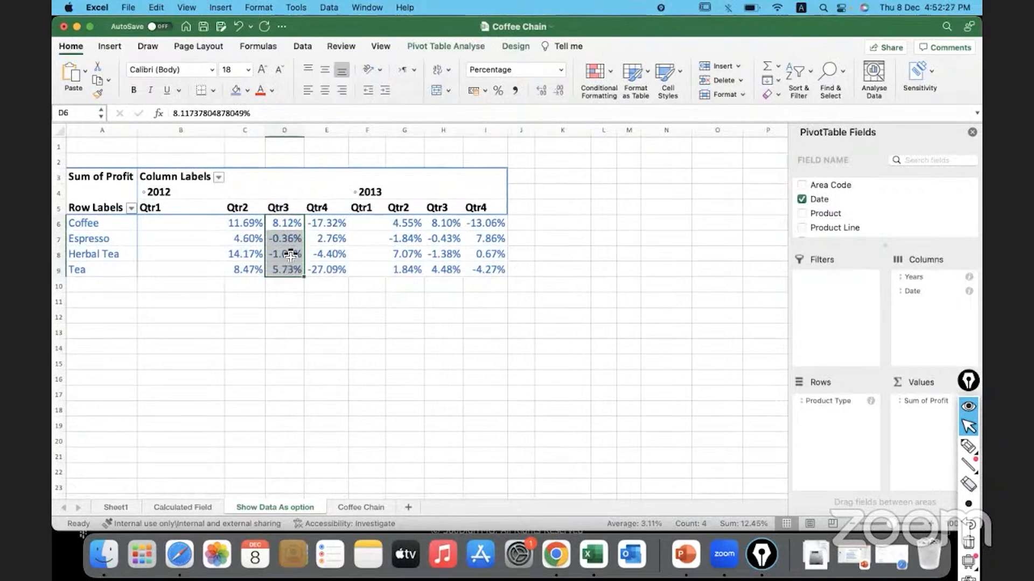
drag(325, 224, 333, 272)
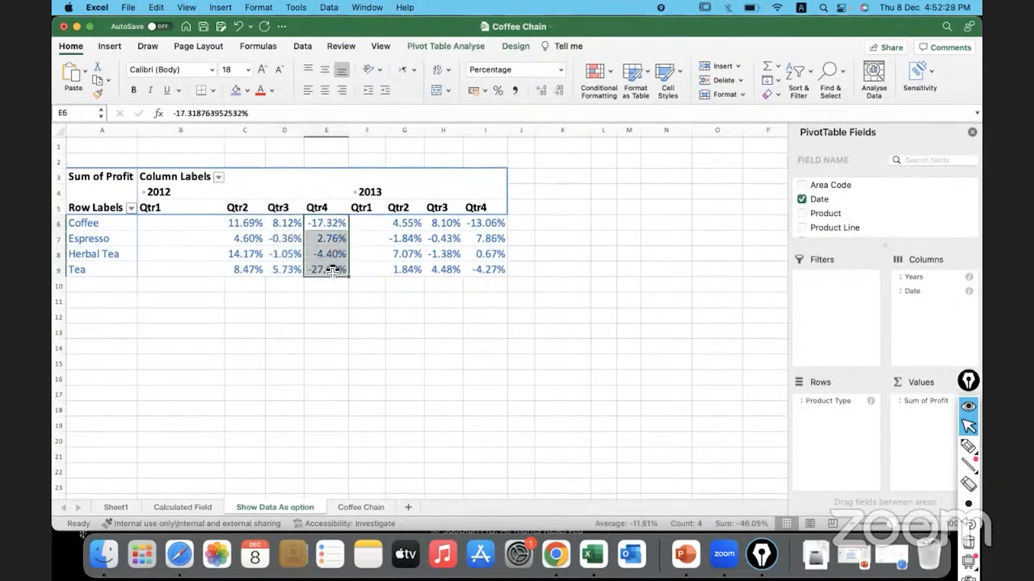
drag(367, 130, 489, 133)
drag(364, 224, 367, 258)
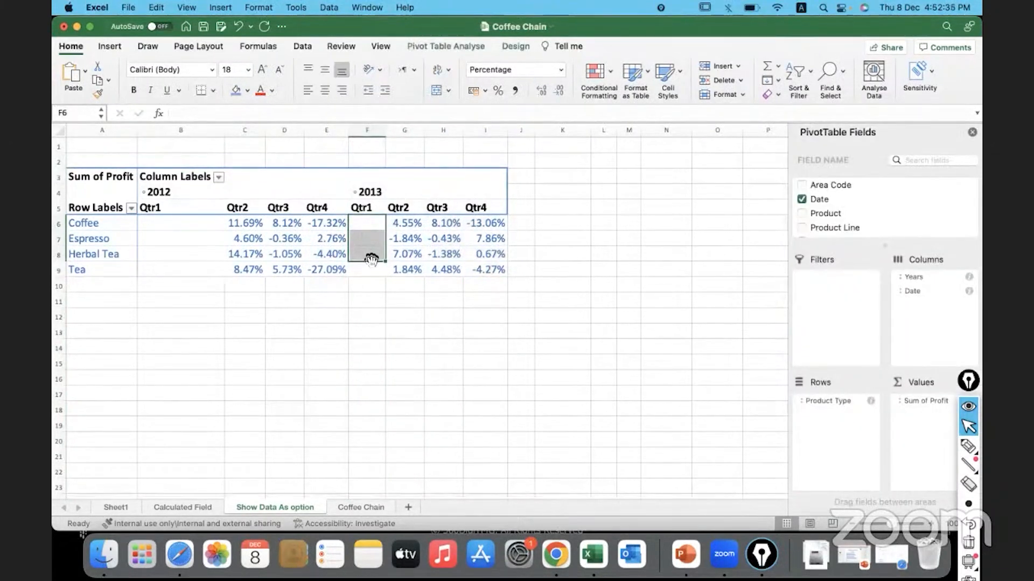
click(413, 224)
drag(413, 224, 406, 268)
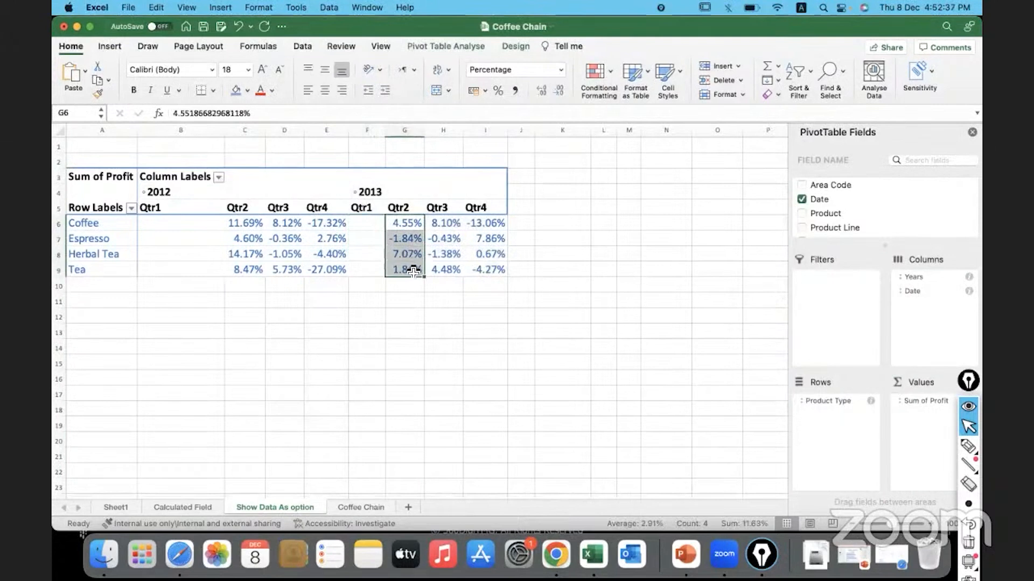
drag(364, 224, 396, 238)
click(407, 256)
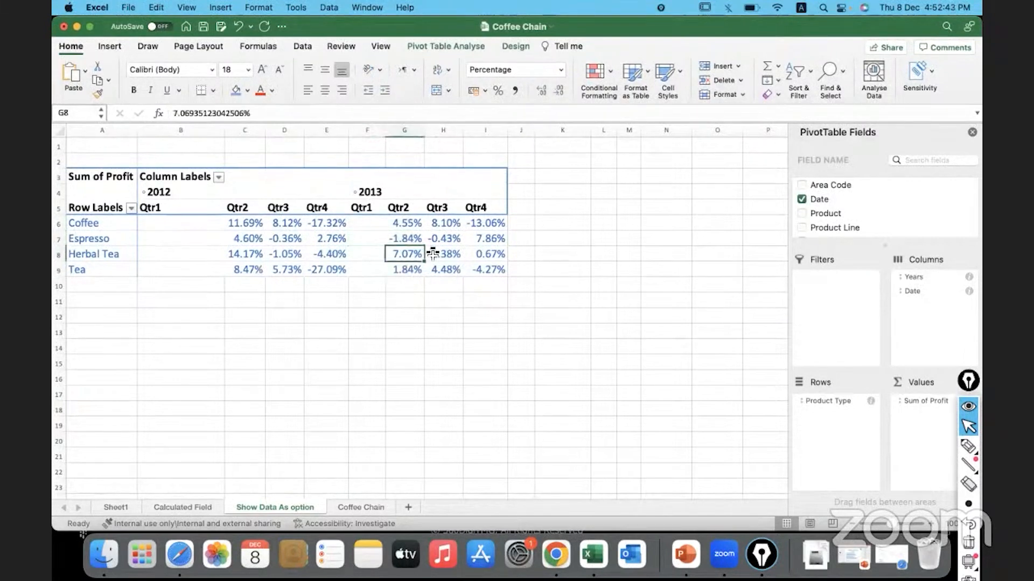
Add Profit to the pivot table values a second time as a plain sum
scroll(841, 209, down, 5)
drag(826, 205, 929, 418)
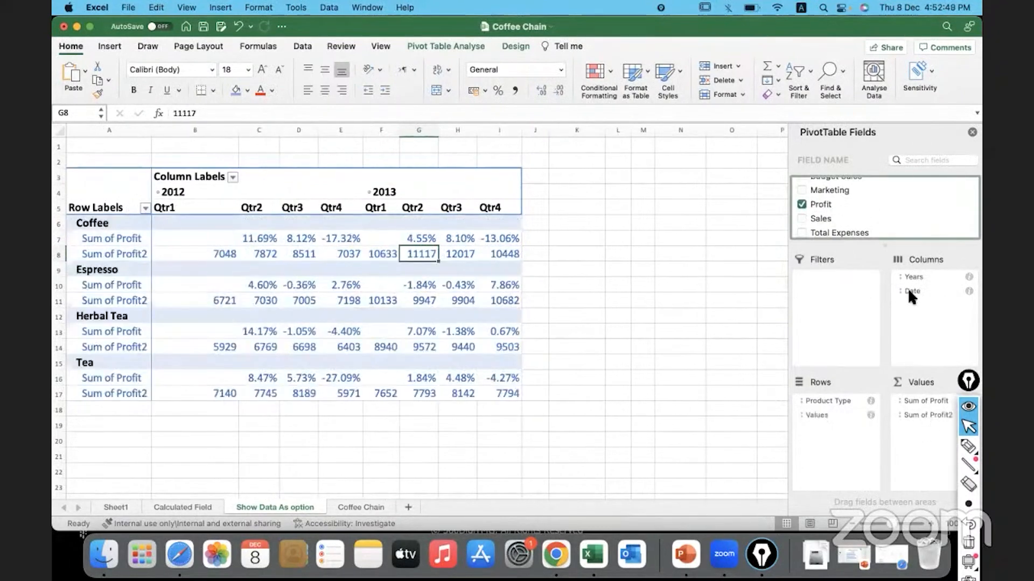
Compare Coffee's 2012 quarterly profit sums with the percentage difference shown for each quarter from Qtr2 to Qtr4
drag(215, 257, 332, 257)
drag(203, 237, 332, 239)
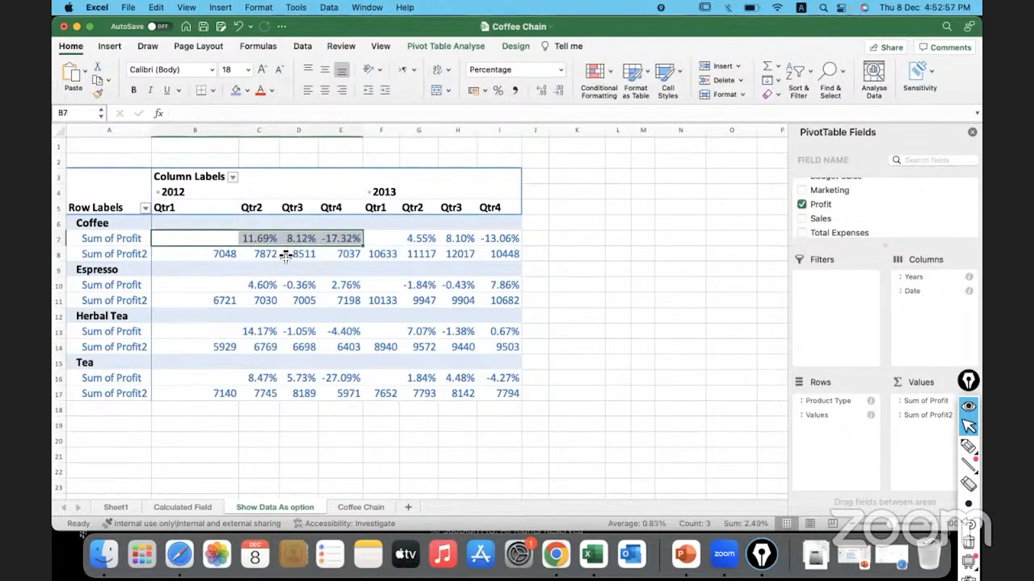
click(203, 258)
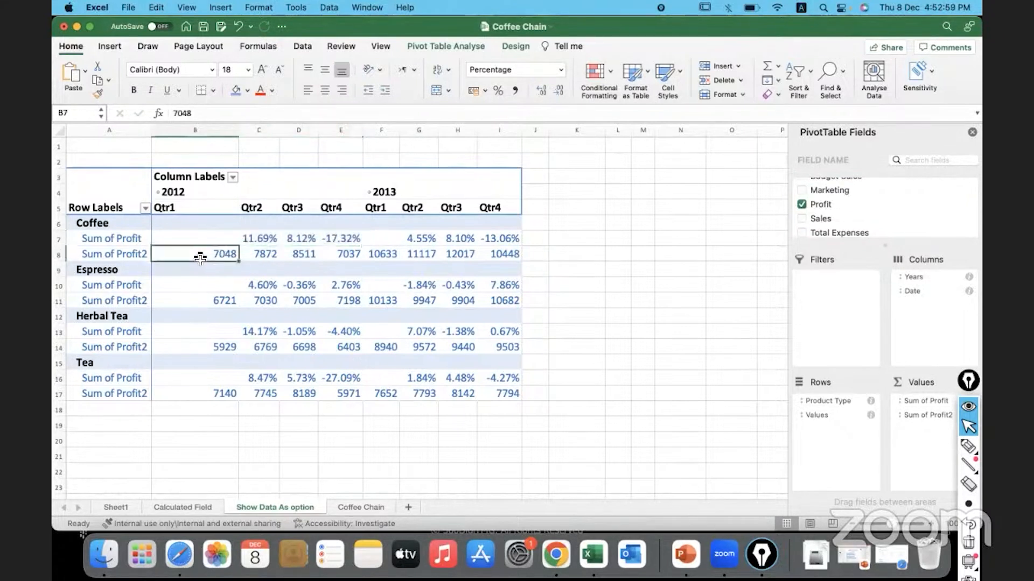
drag(225, 257, 263, 254)
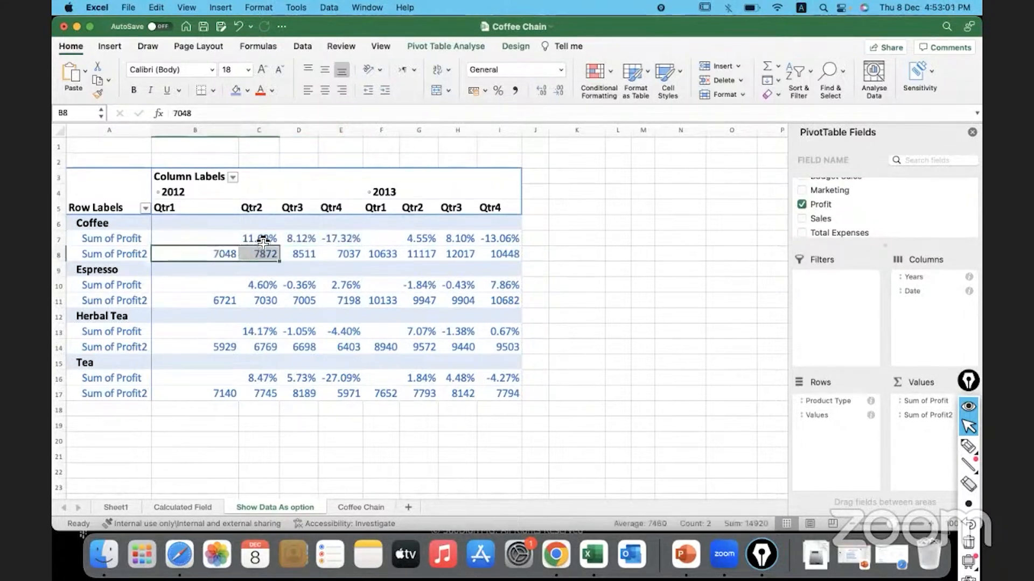
click(264, 240)
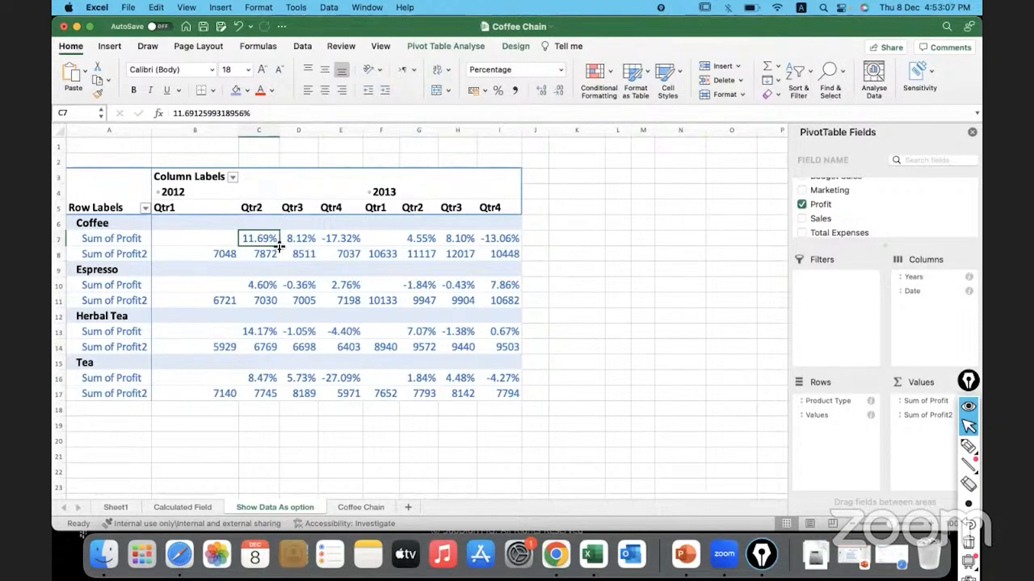
drag(272, 251, 297, 254)
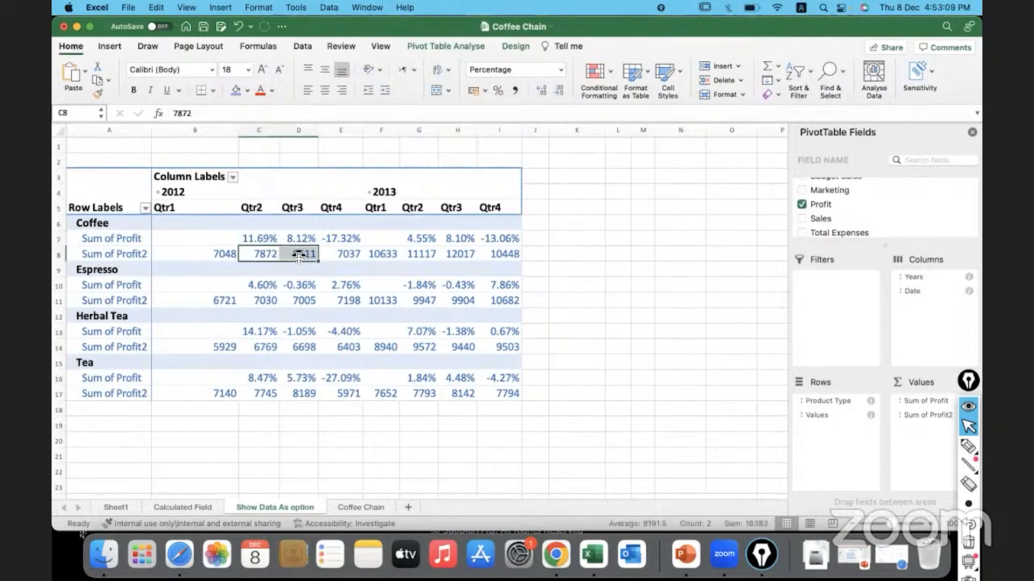
click(304, 237)
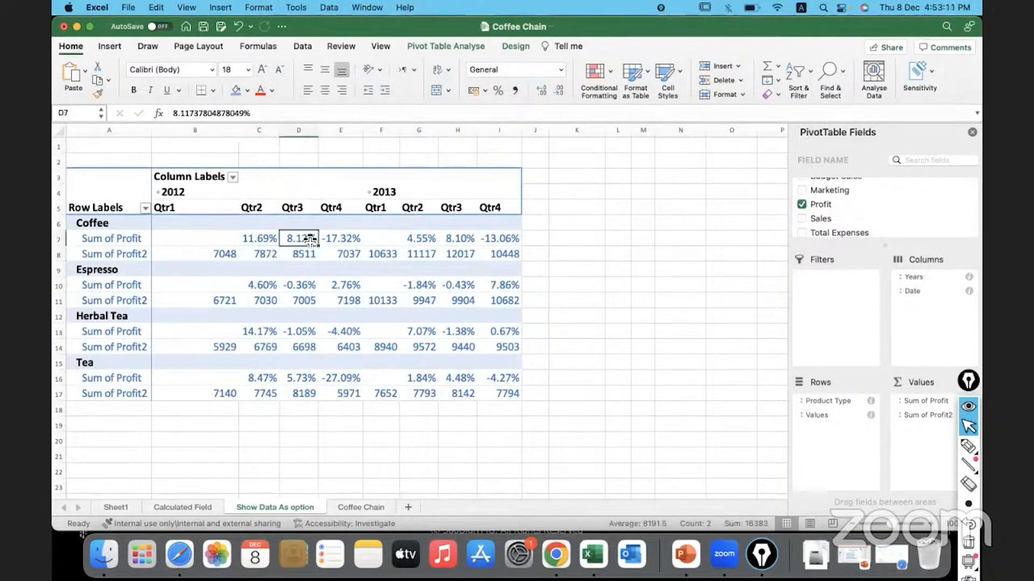
drag(304, 256, 329, 259)
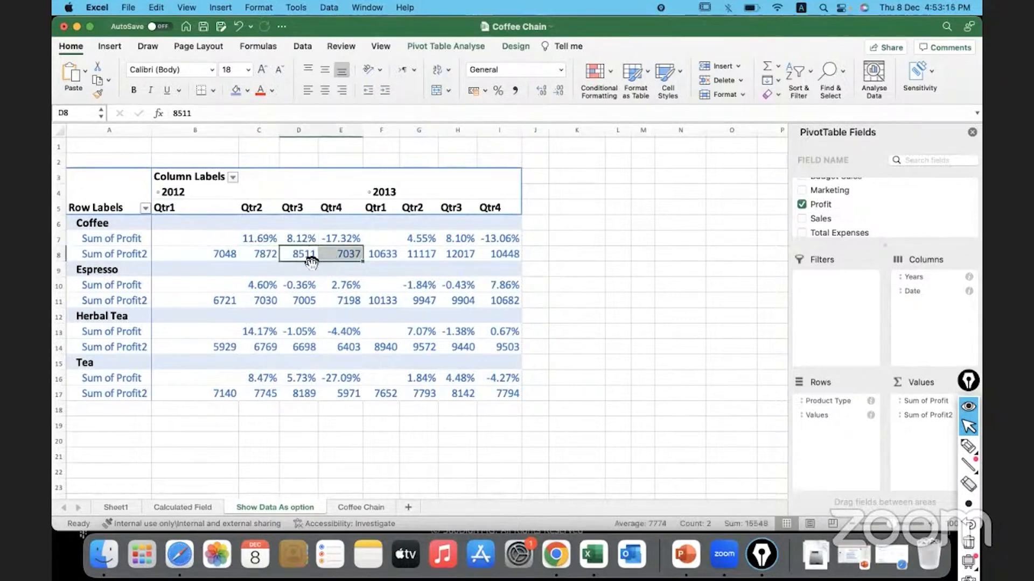
click(352, 238)
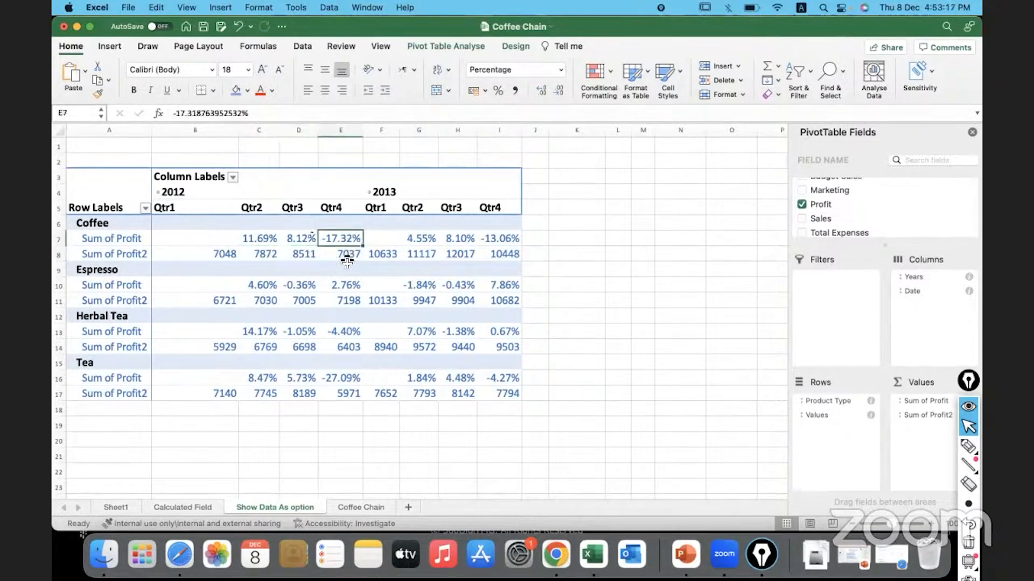
click(314, 258)
drag(315, 258, 334, 254)
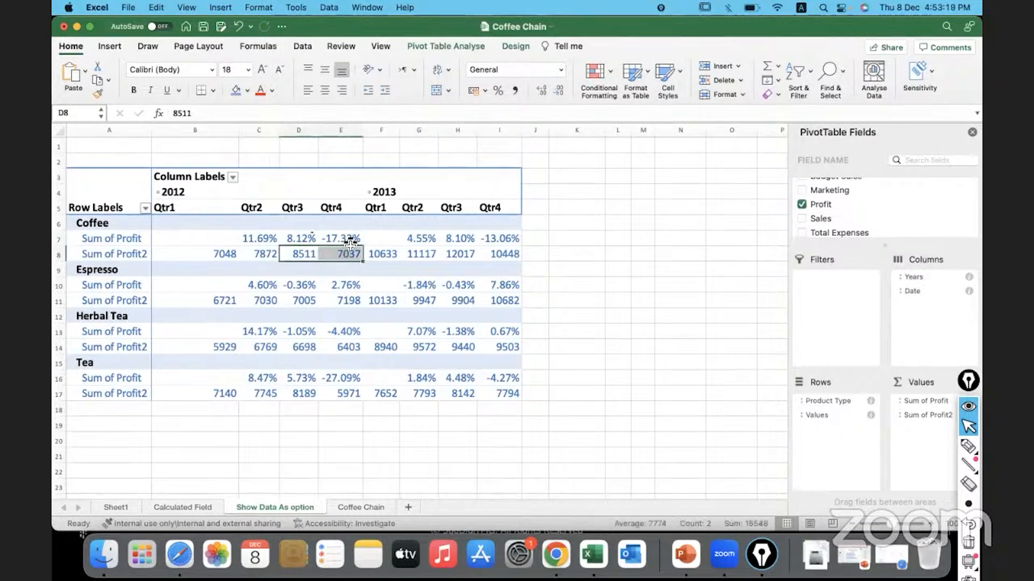
click(349, 240)
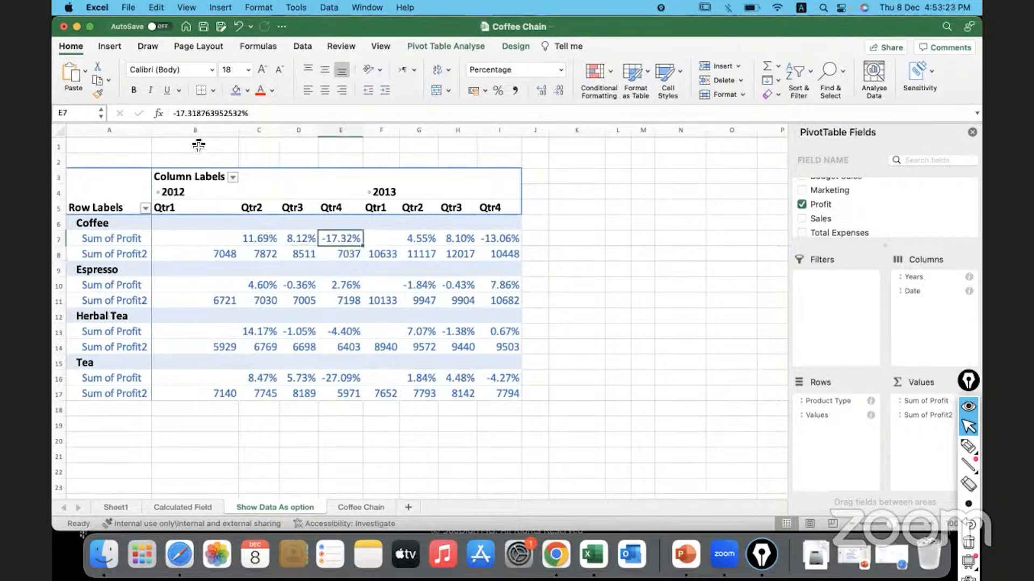
Collapse the 2012 and 2013 column groups and compare Coffee's yearly profit sums
click(156, 192)
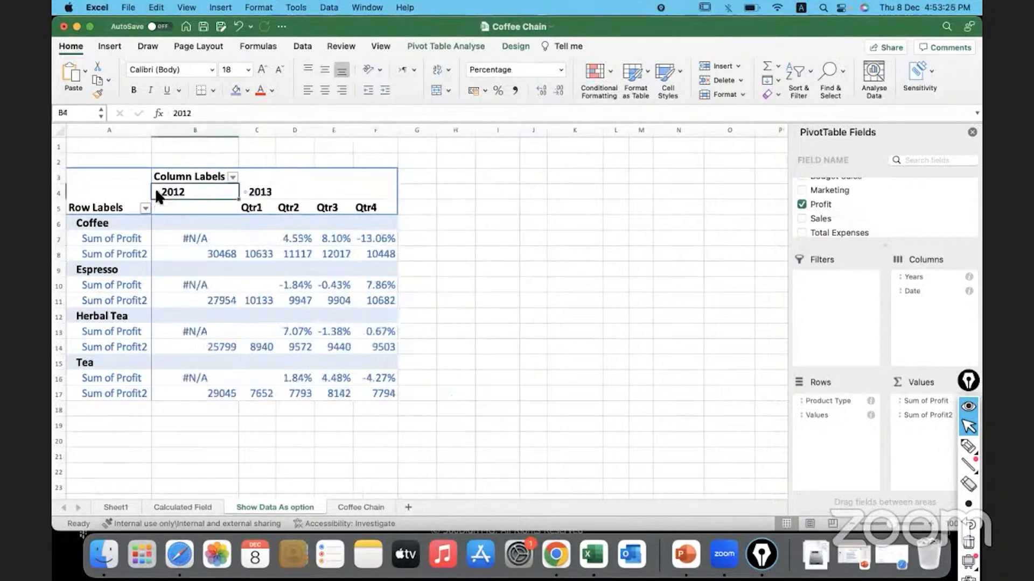
click(245, 192)
drag(212, 253, 269, 253)
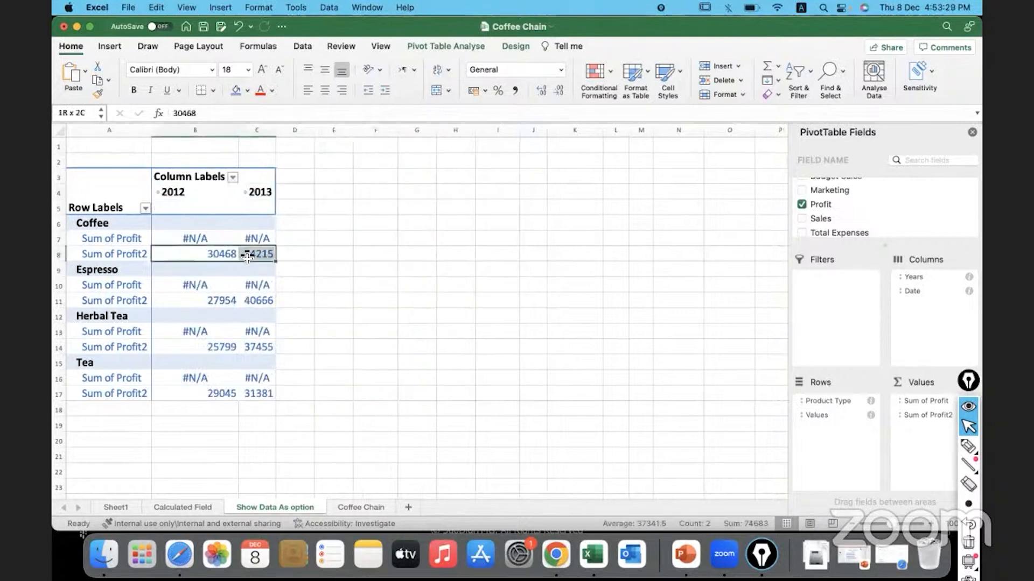
Show the first Sum of Profit as Running Total In with base field Date, and expand the 2012 and 2013 quarters
click(203, 237)
right_click(201, 237)
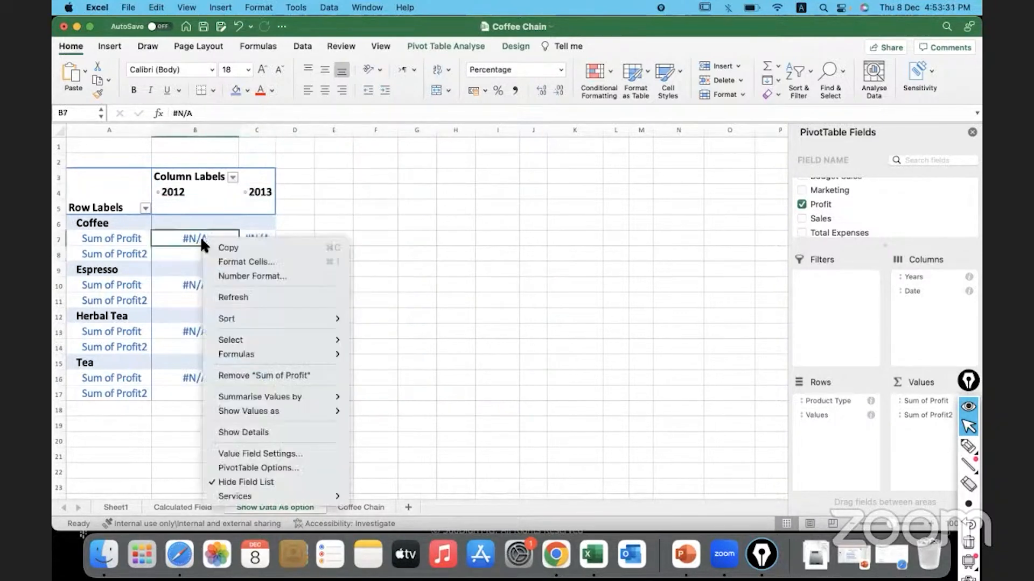
mouse_move(315, 410)
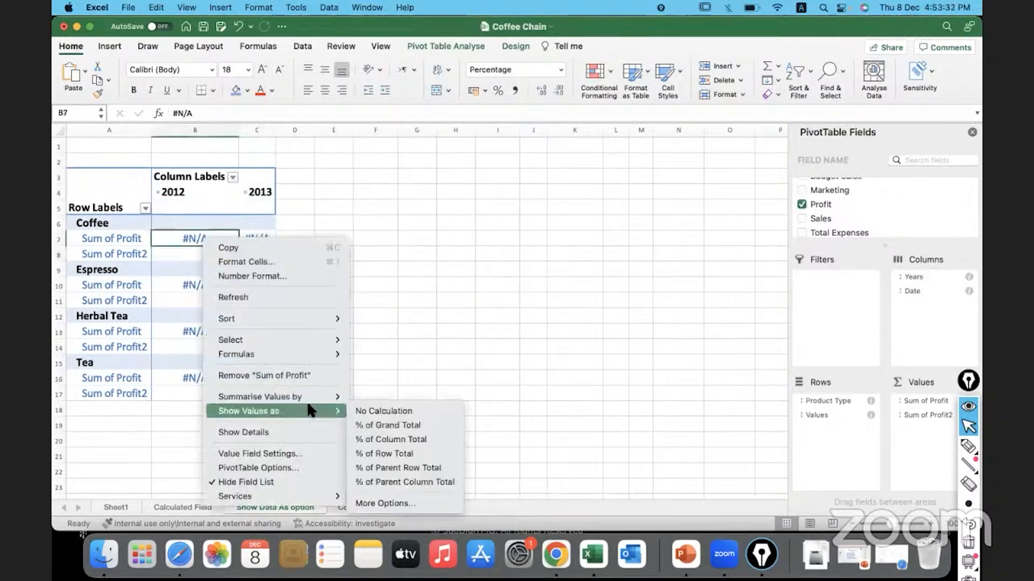
click(407, 502)
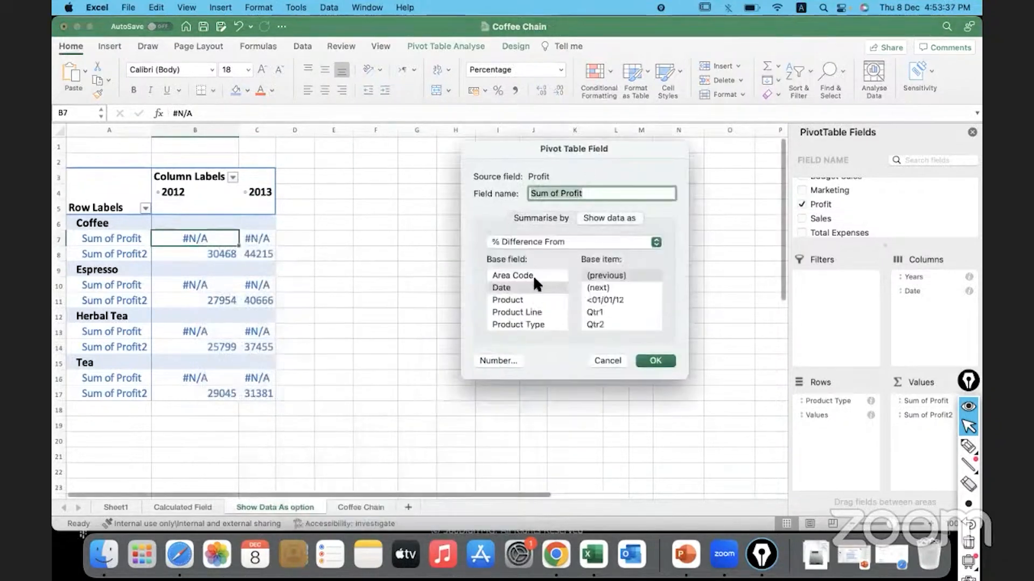
click(546, 242)
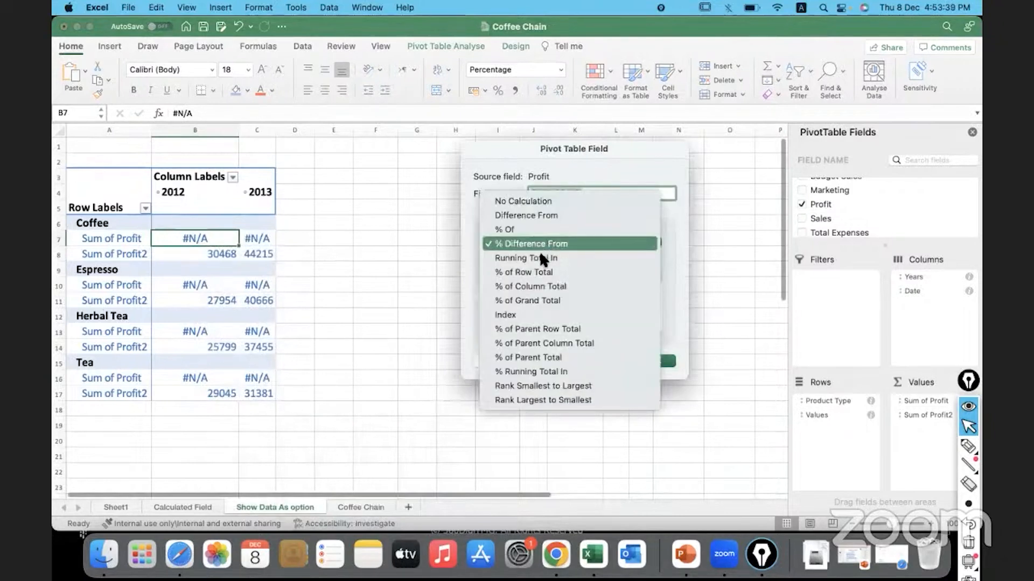
click(536, 258)
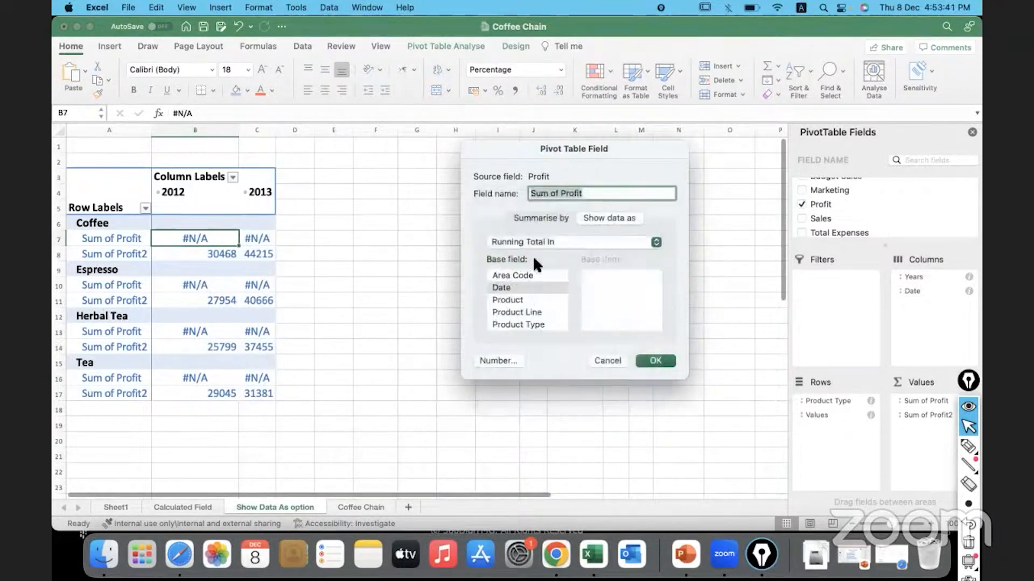
click(560, 287)
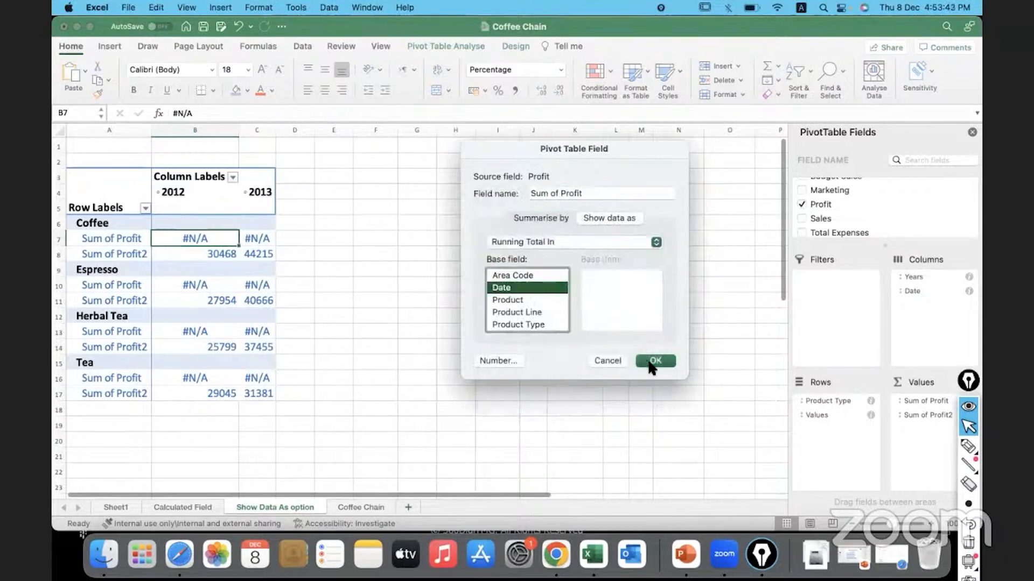
click(653, 362)
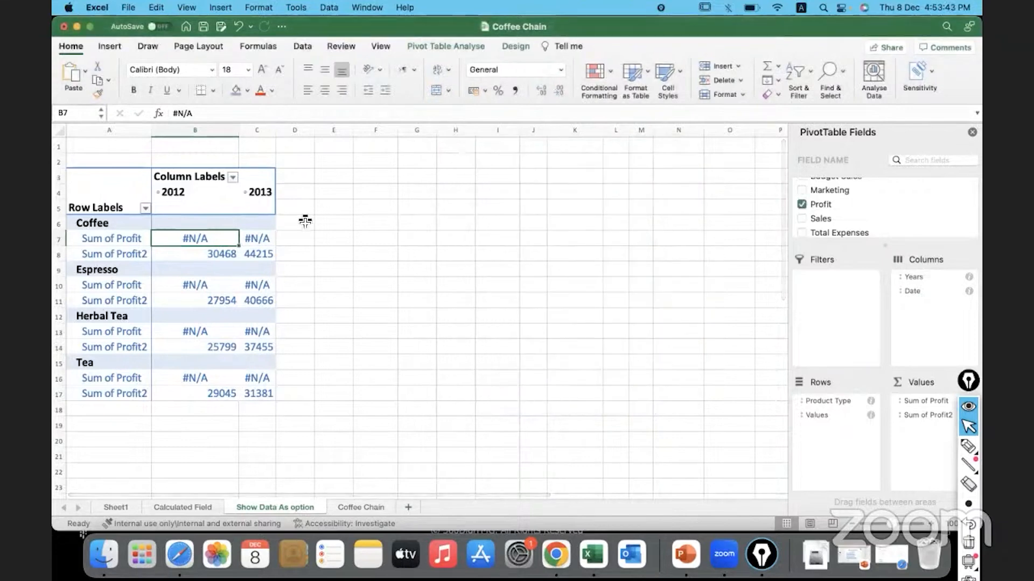
click(158, 192)
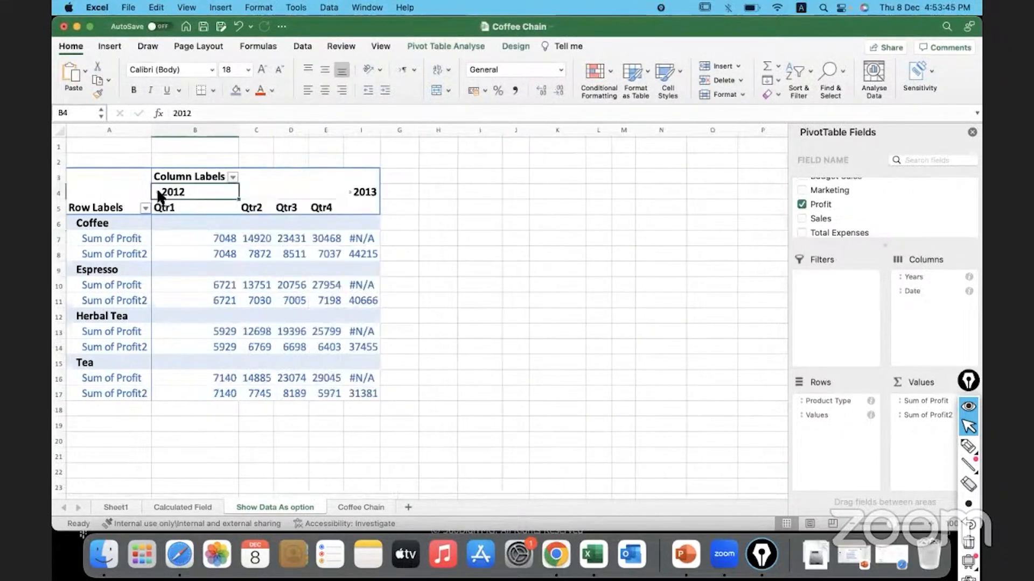
click(351, 192)
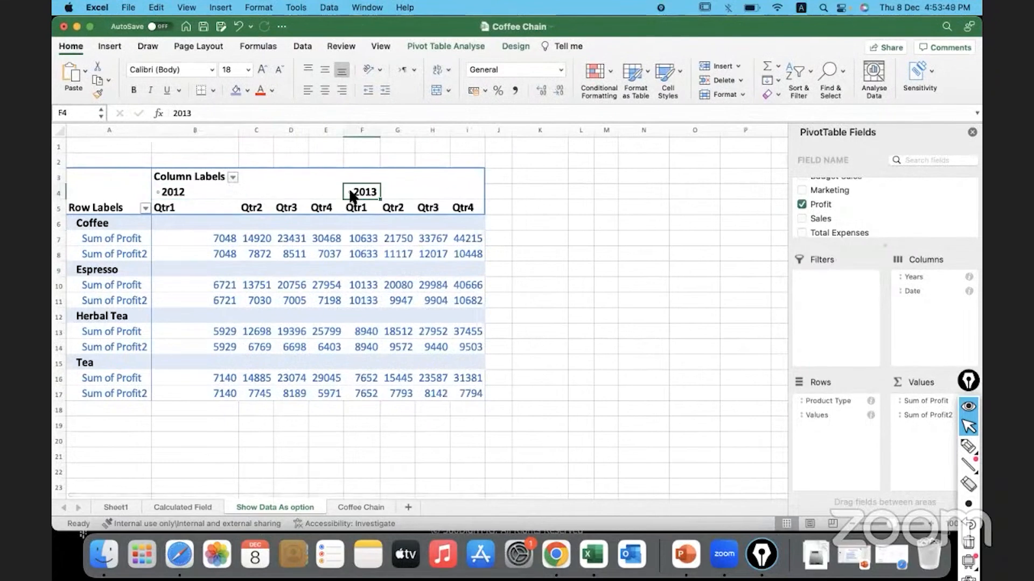
Enter the sample numbers 1 to 7 down cells N4 to N10, beside the pivot table
click(631, 193)
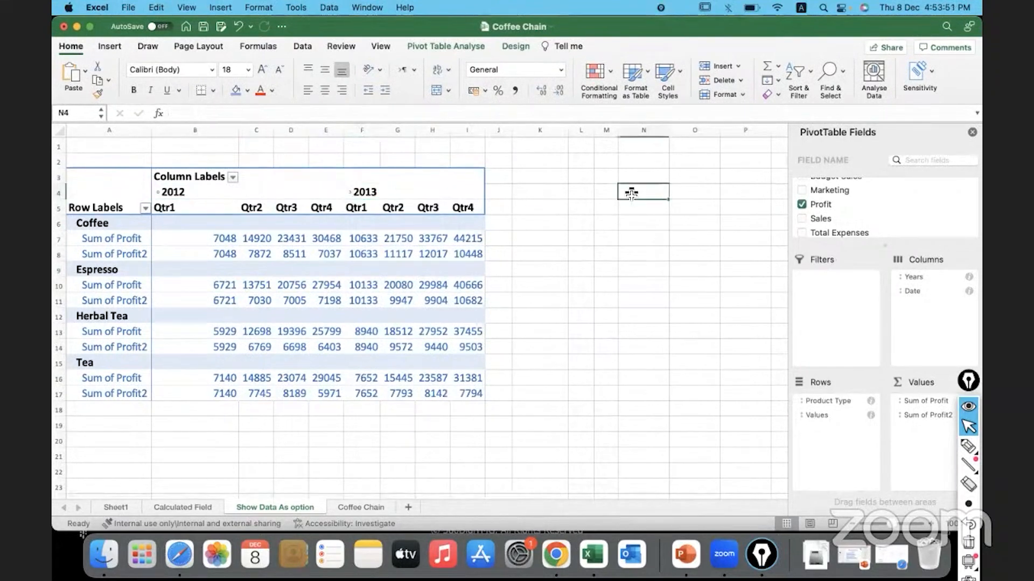
text(1 2 3 4 5 6 6)
key(Up)
text(7)
key(Return)
Add the heading Running Total in P3 and enter 1 as its first value in P4
key(Up)
key(Up)
key(Up)
key(Up)
key(Up)
key(Up)
key(Up)
key(Up)
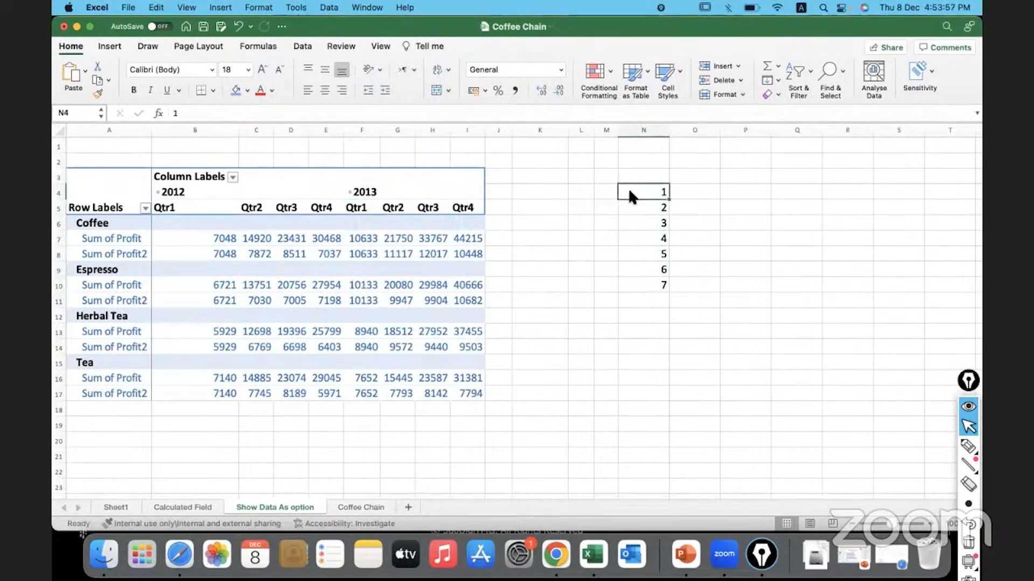
key(Right)
key(Right)
text(R)
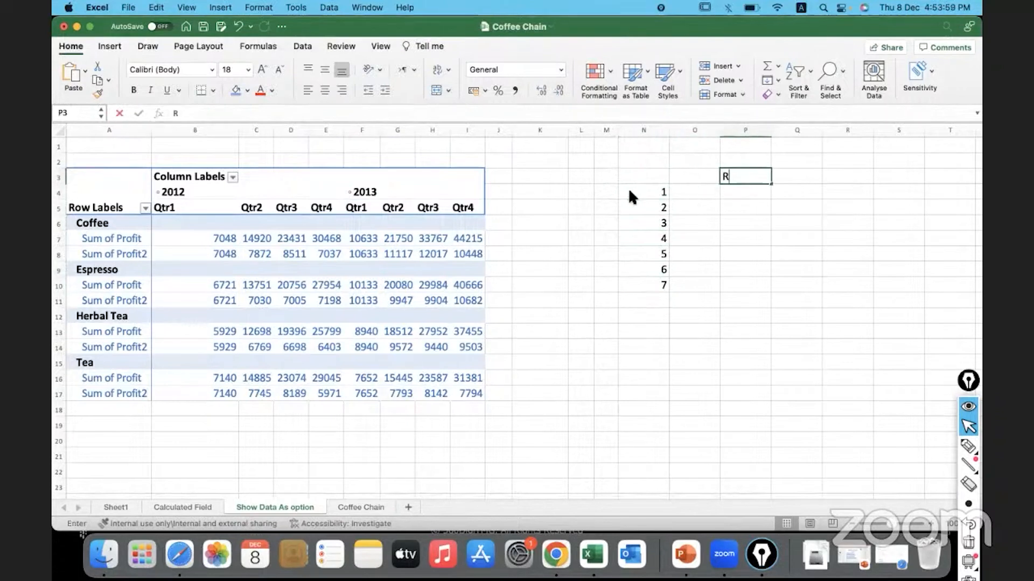
text(unning Total)
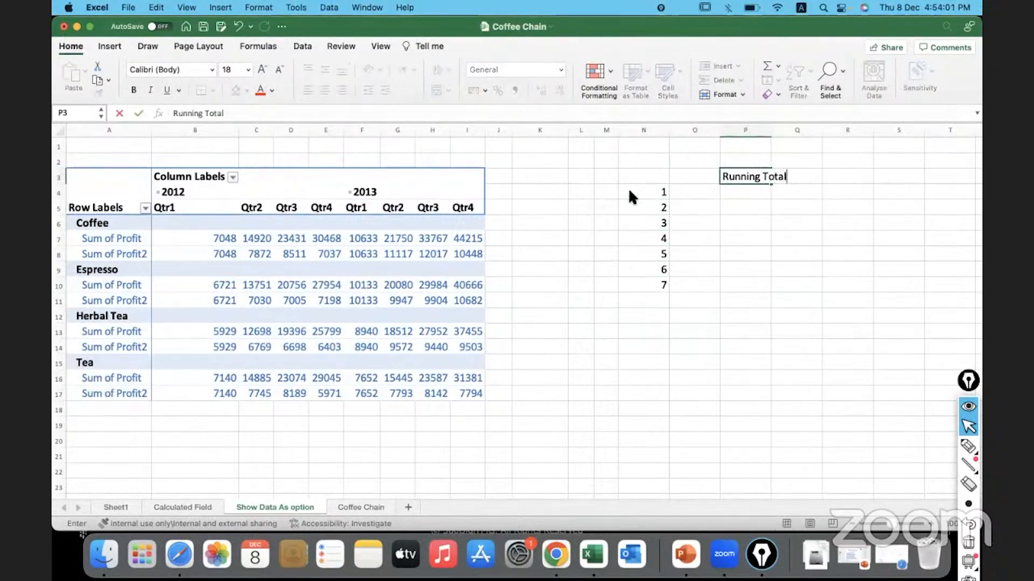
key(Return)
text(1)
key(Return)
Enter the running totals 3 and 6 in P5 and P6, adding up the sample numbers through each row
drag(659, 192, 662, 206)
click(739, 208)
text(3)
key(Return)
drag(640, 194, 641, 225)
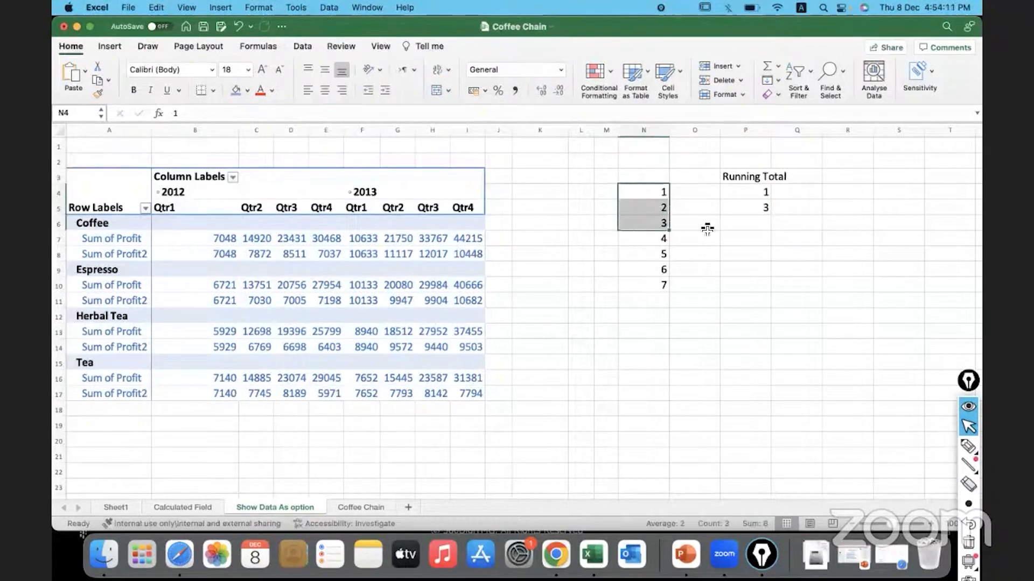
click(743, 226)
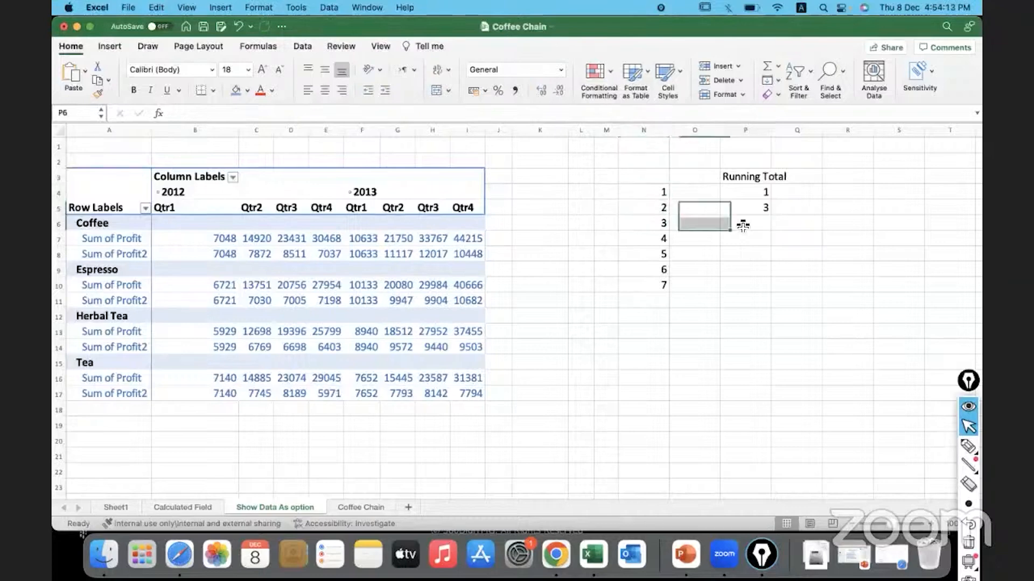
text(6)
key(Return)
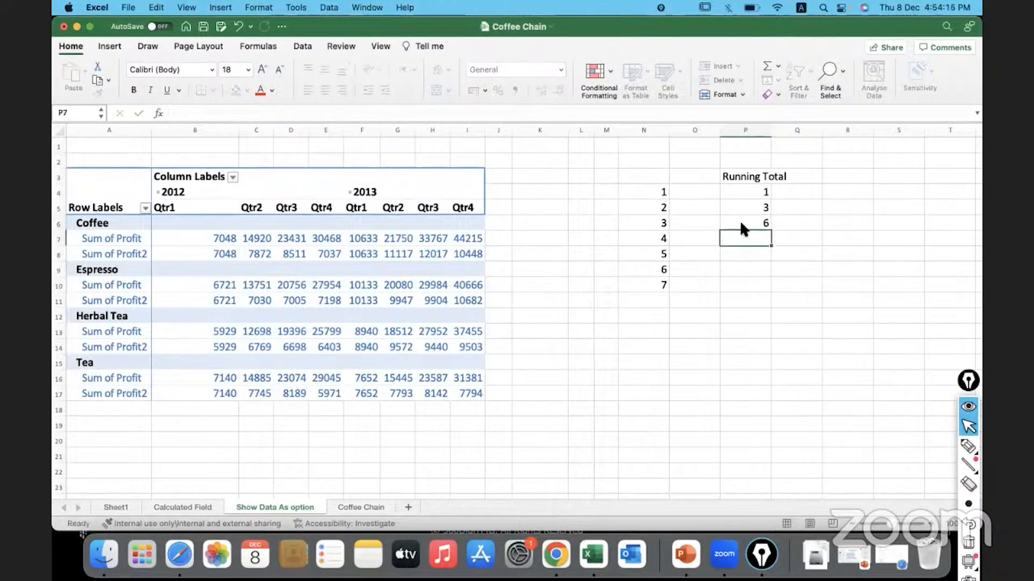
Enter the running totals 10 and 15 for the fourth and fifth sample numbers in P7 and P8
drag(641, 193, 637, 241)
click(745, 240)
text(10)
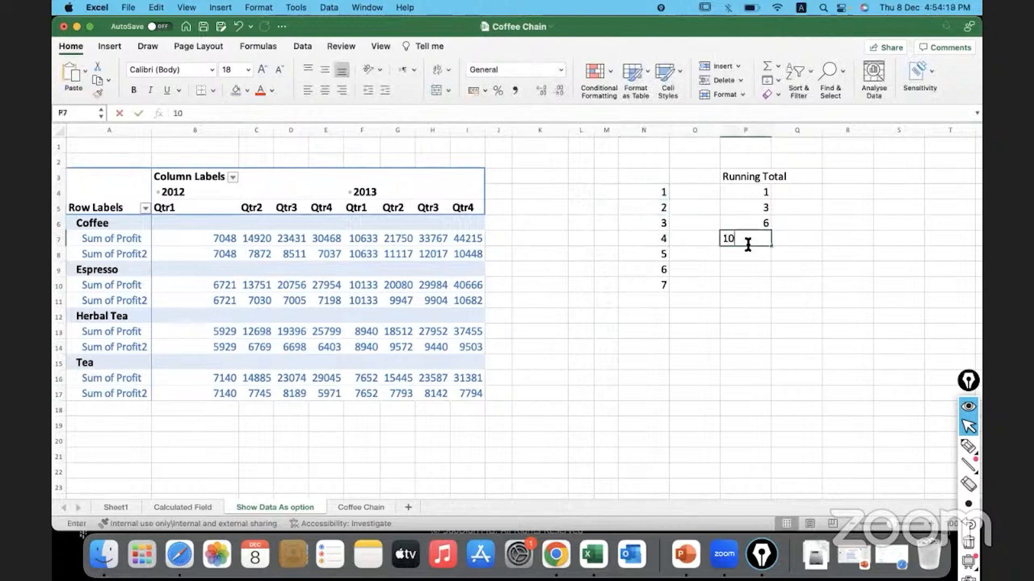
key(Return)
drag(637, 193, 638, 253)
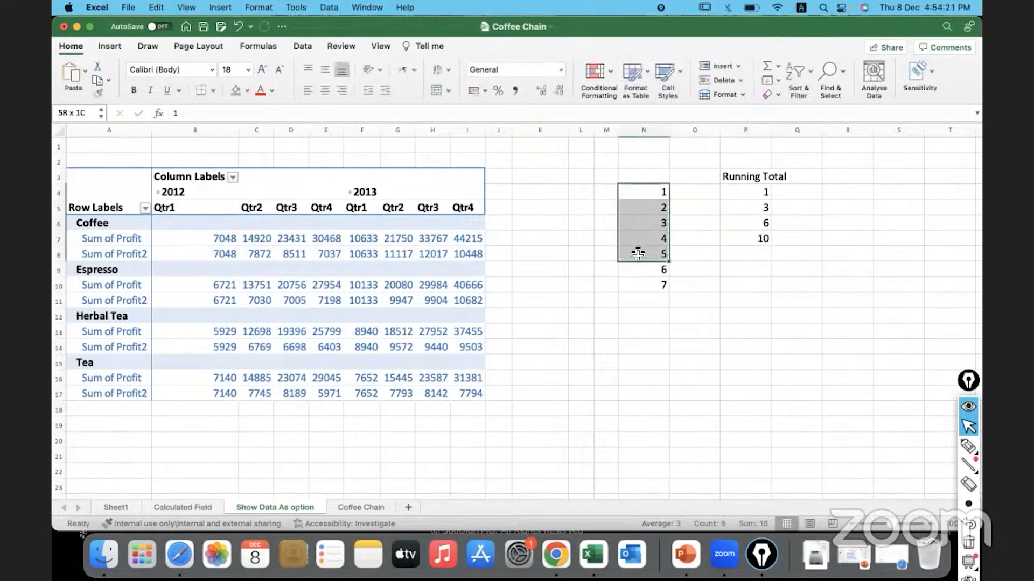
click(737, 252)
text(15)
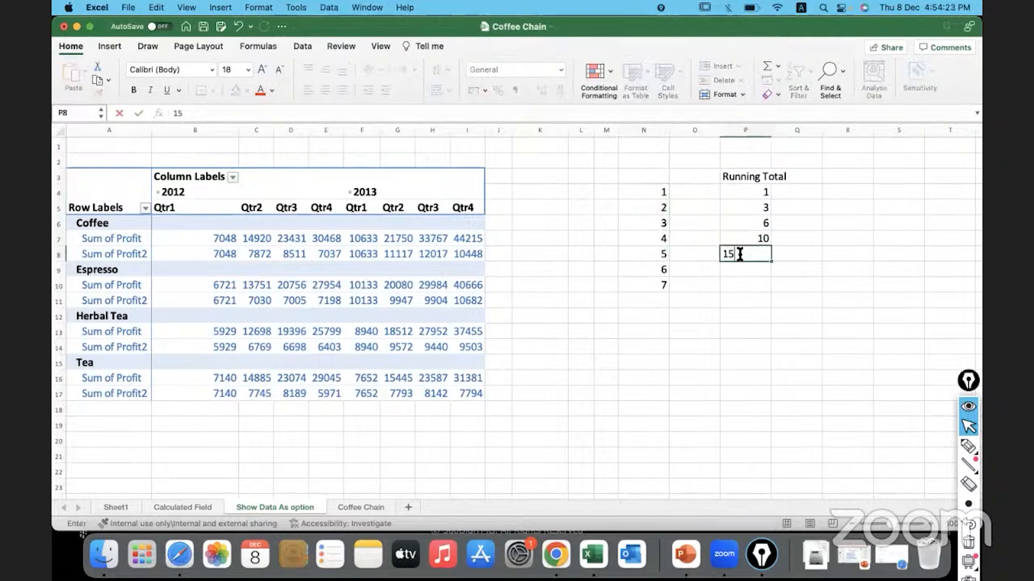
key(Return)
Complete the running total column with 21 in P9 and 28 in P10
drag(632, 191, 636, 272)
click(735, 268)
text(21)
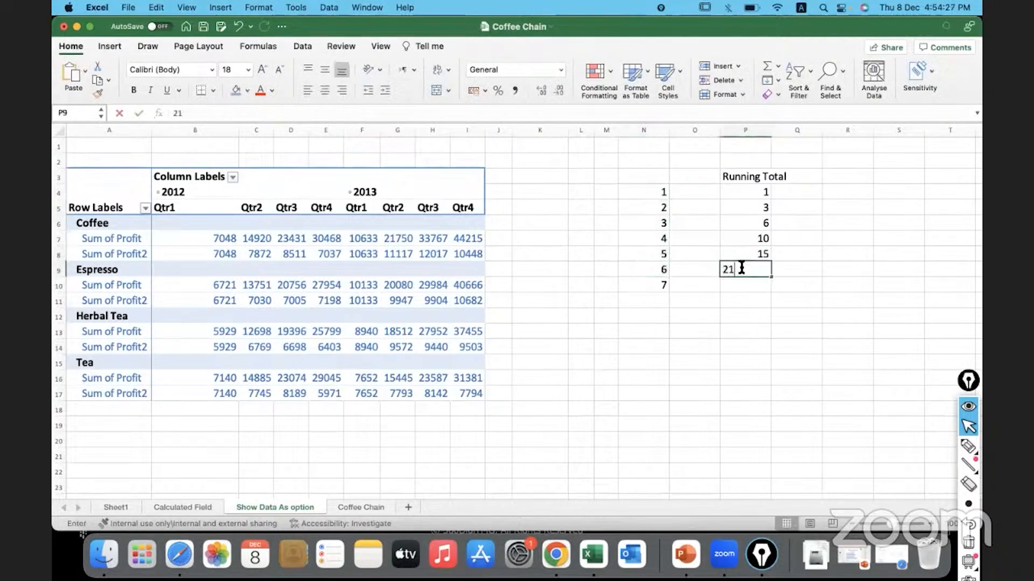
drag(647, 193, 646, 285)
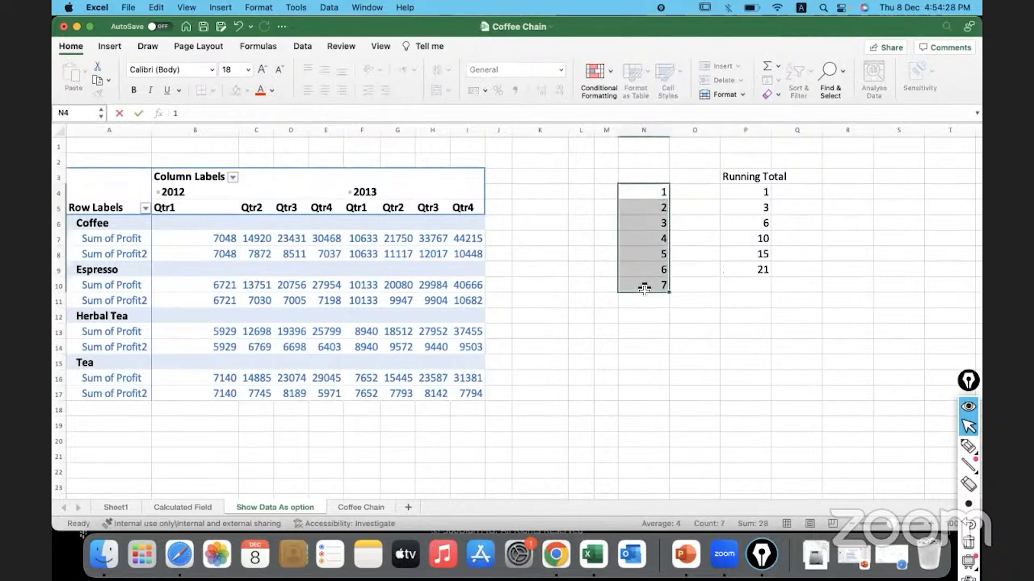
click(739, 283)
text(28)
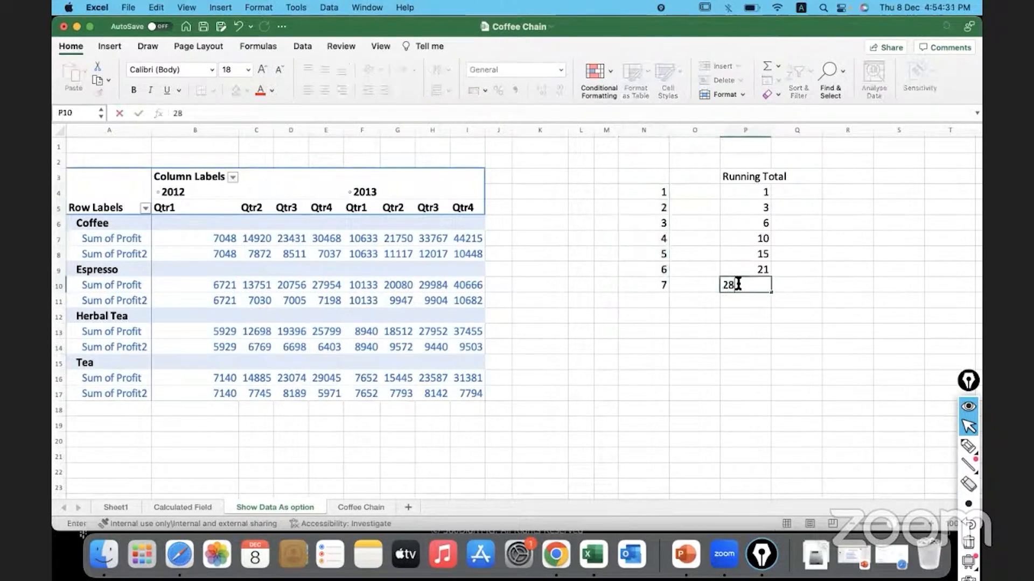
click(699, 322)
Give the sample number column the heading Covid Cases Count in N3
click(631, 180)
text(Covid Cases Count)
click(638, 199)
Label the sample rows with months in M4 to M10, entering Jan, Feb, mar and Apr and filling down to Jul
click(607, 193)
text(Jan)
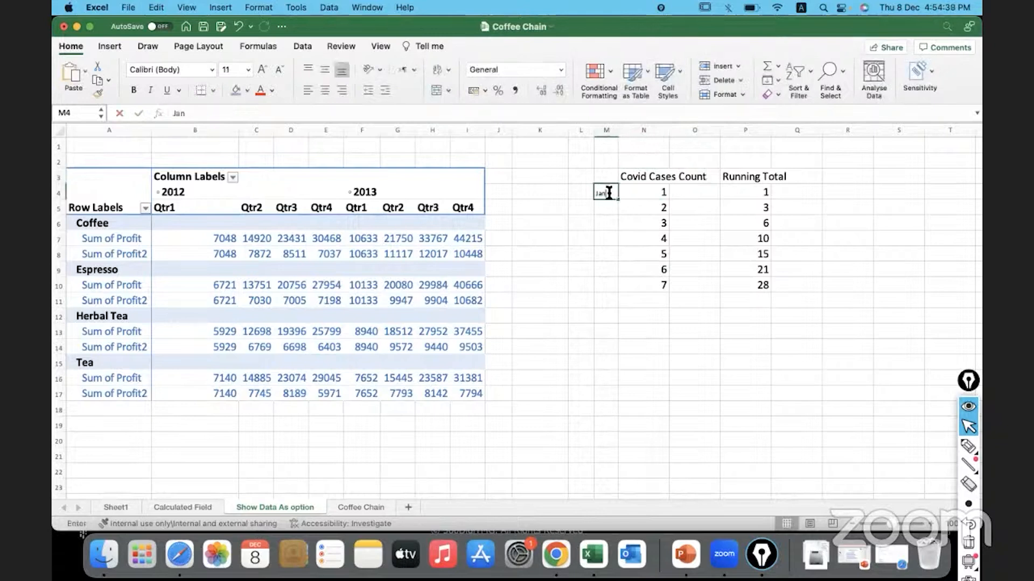
key(Return)
text(Feb)
key(ctrl+Return)
key(Return)
text(mar)
key(Return)
text(Apr)
key(Return)
click(606, 239)
drag(620, 248, 619, 293)
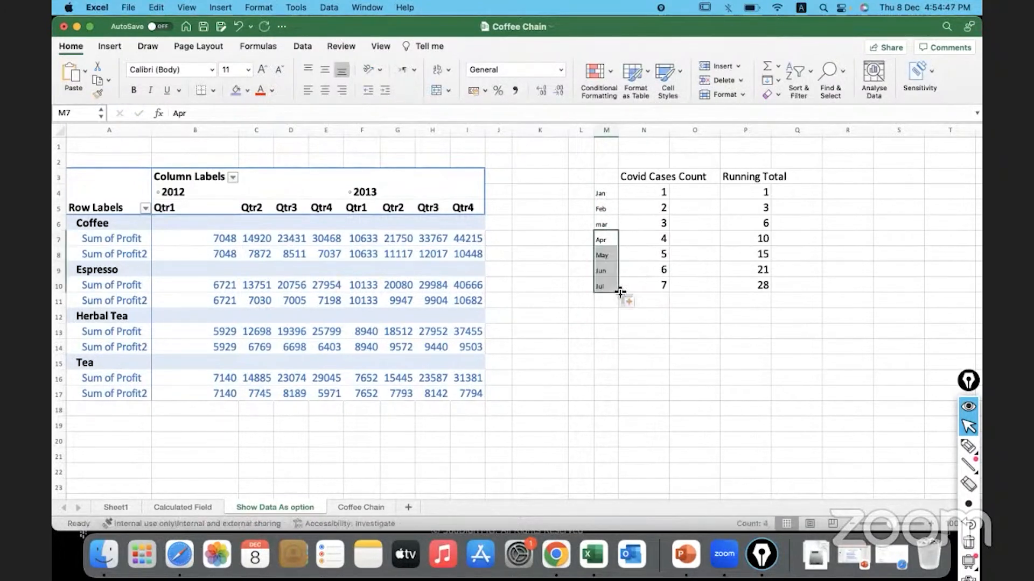
Compare the monthly case counts with the running totals for January, February and June
click(746, 193)
click(747, 207)
click(665, 197)
drag(604, 195, 722, 196)
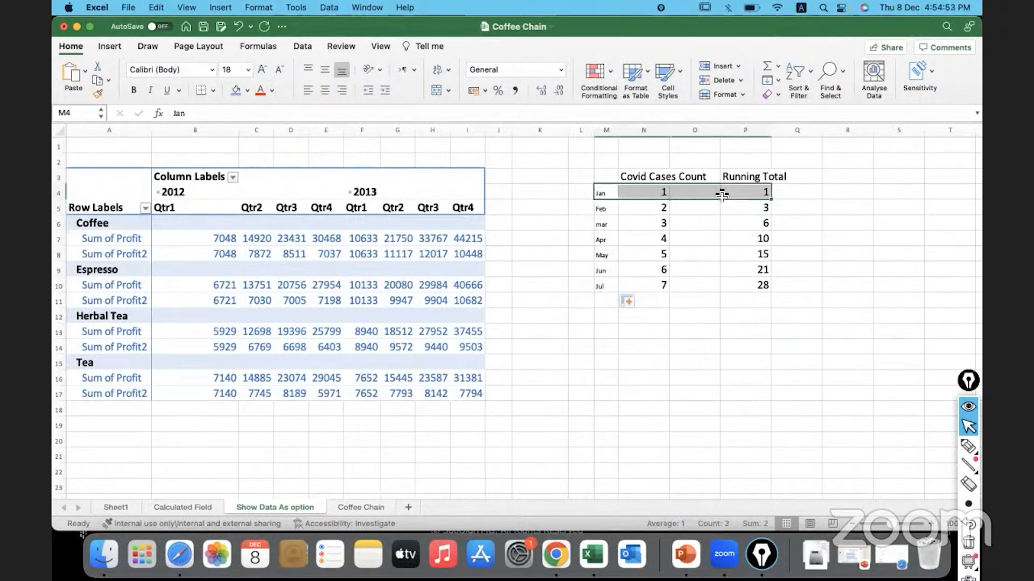
drag(604, 208, 626, 211)
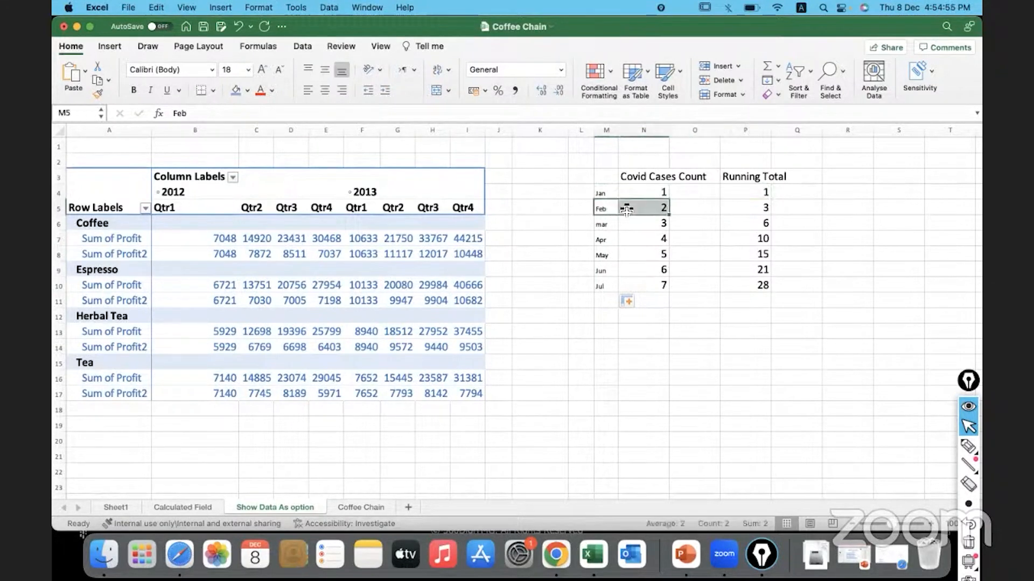
click(737, 210)
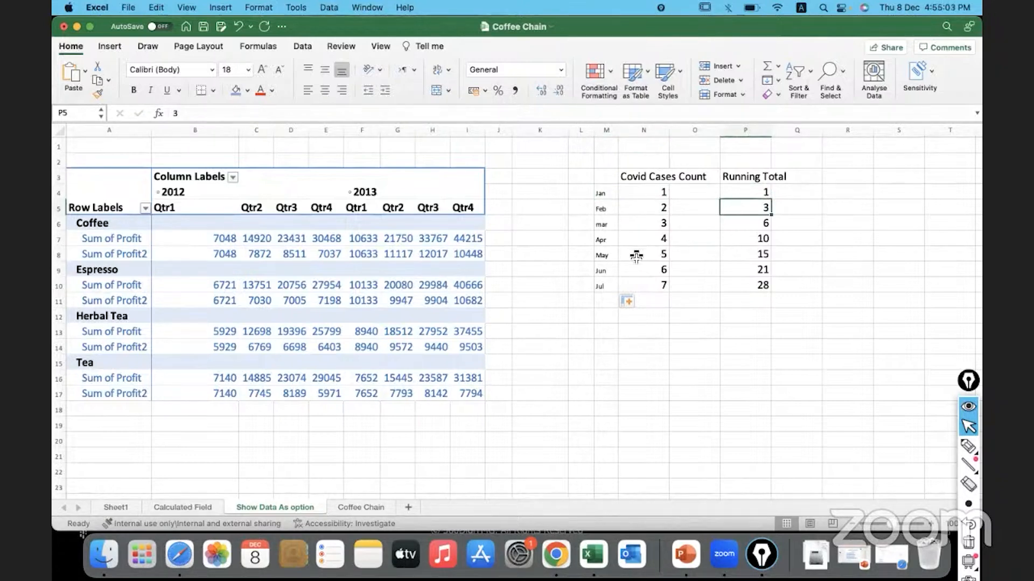
drag(606, 271, 634, 274)
click(634, 274)
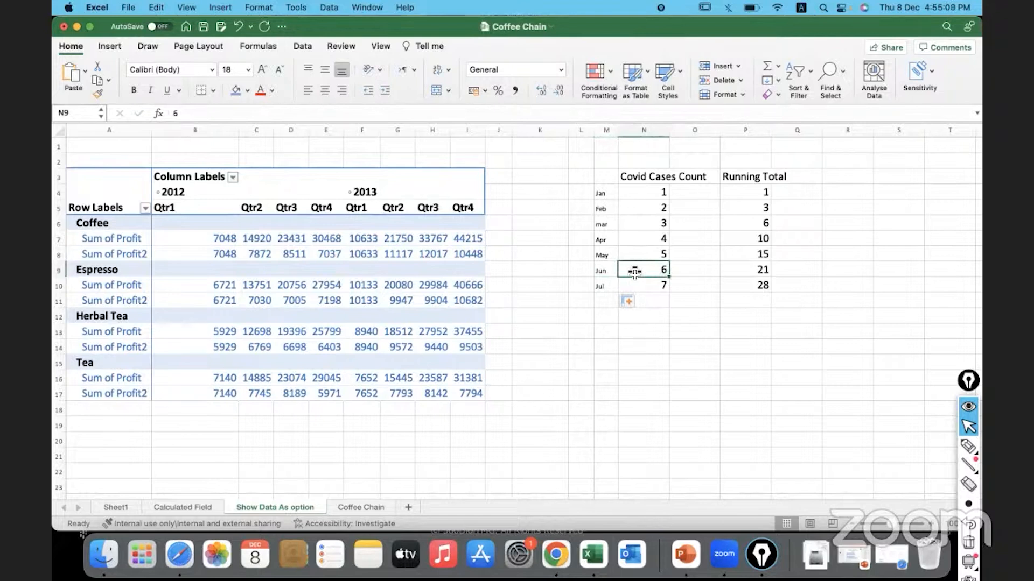
click(654, 194)
click(649, 272)
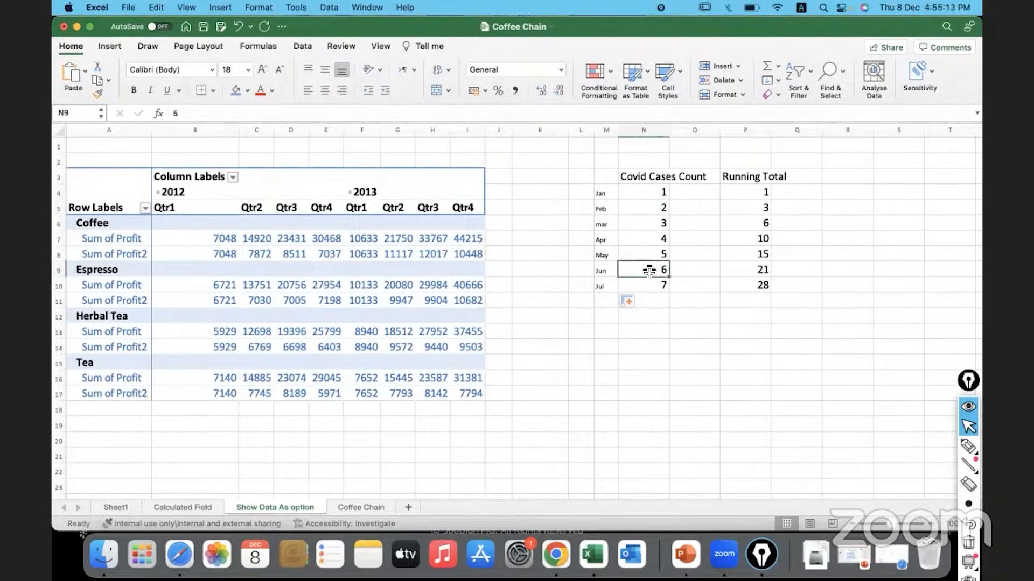
click(738, 270)
Add the heading Cumulative Total in P2 above Running Total and fit column P to its contents
click(750, 161)
text(Cumulative Tto)
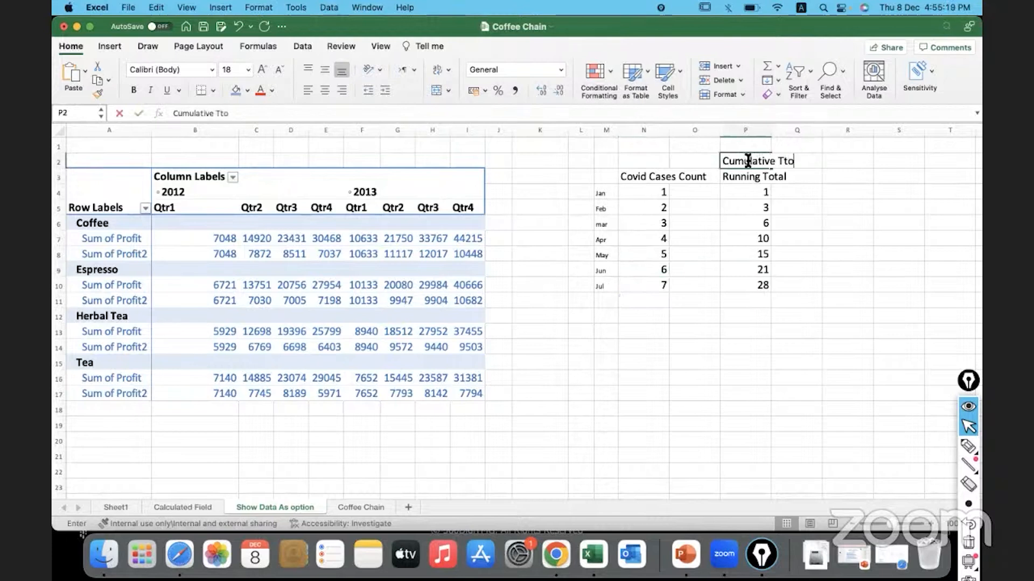
text(al)
key(BackSpace)
key(BackSpace)
key(BackSpace)
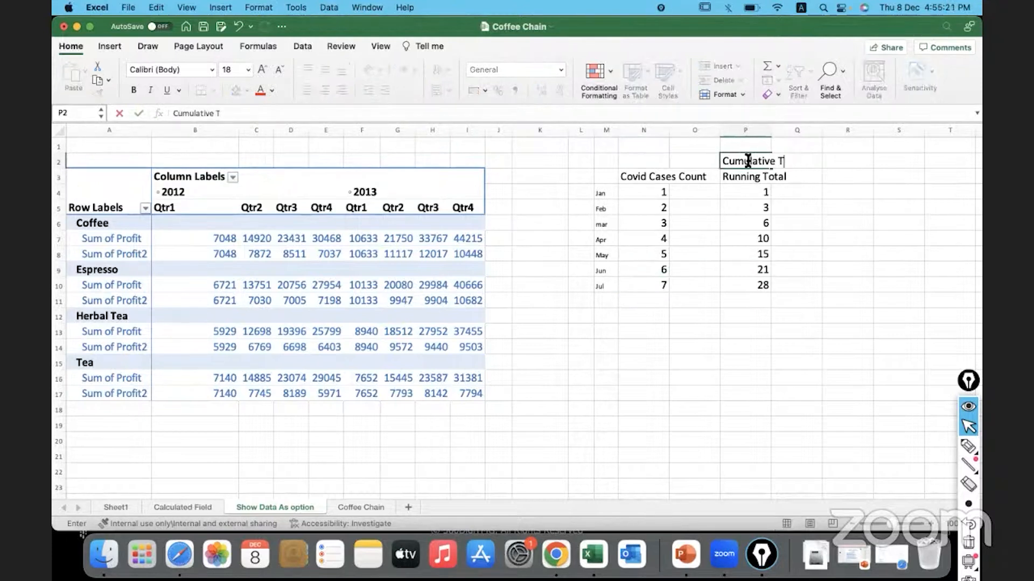
double_click(773, 131)
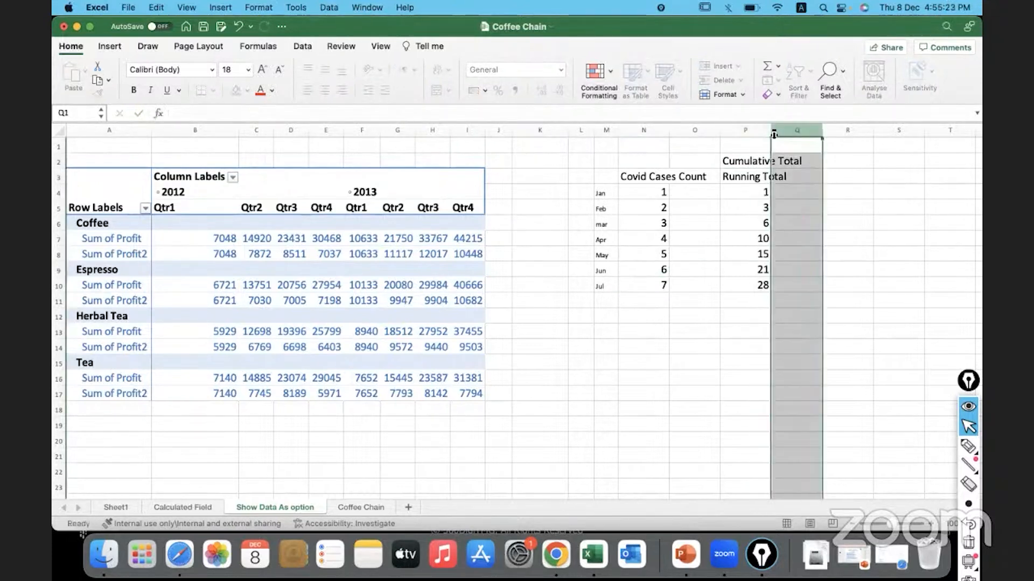
Examine how the cumulative totals in column P build up month by month from January
click(773, 191)
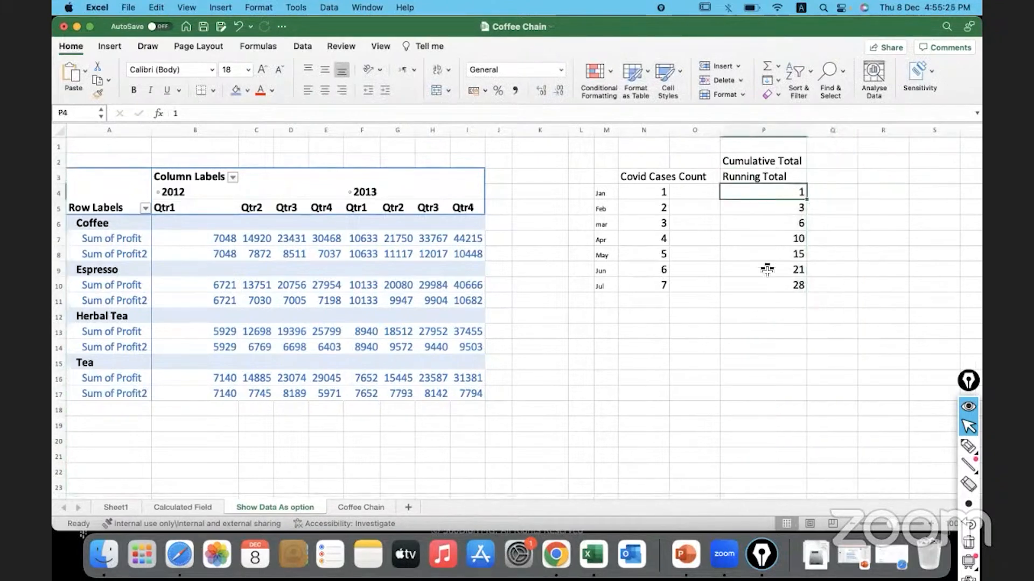
key(Down)
key(Down)
key(Down)
key(Down)
key(Down)
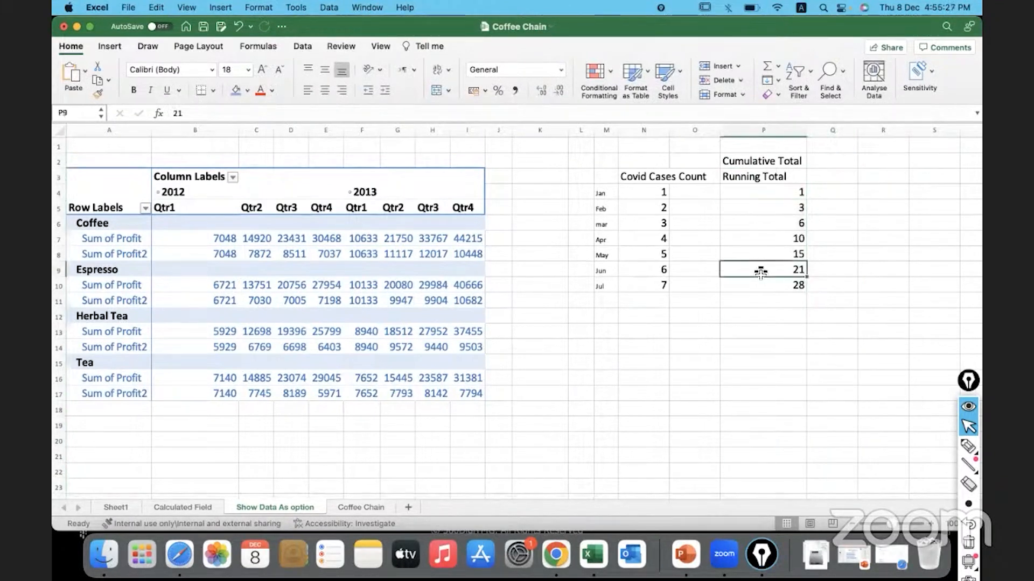
drag(762, 195, 768, 262)
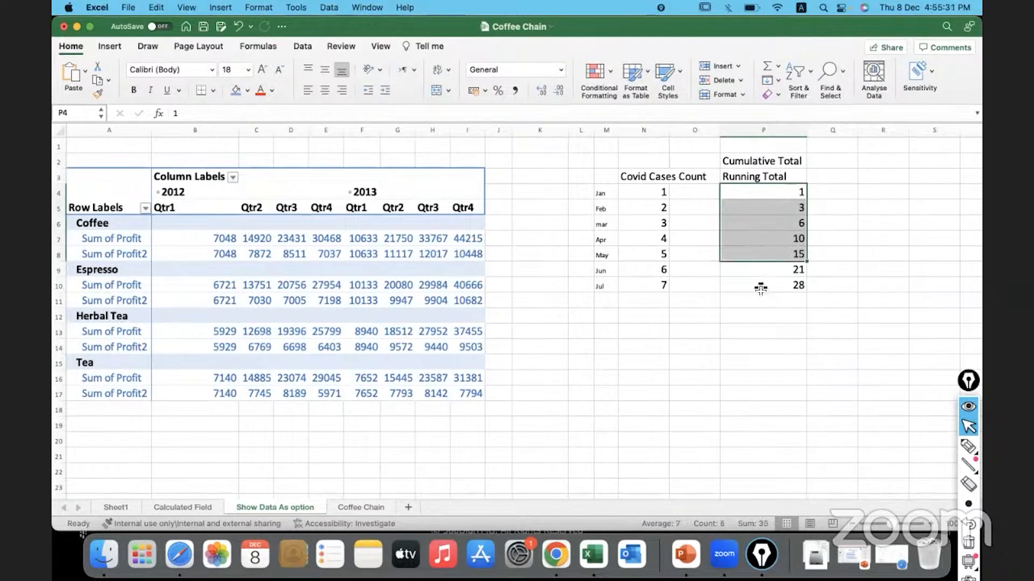
Examine July's cumulative total in the sample table and Coffee's quarterly Sum of Profit2 values for 2012
click(760, 285)
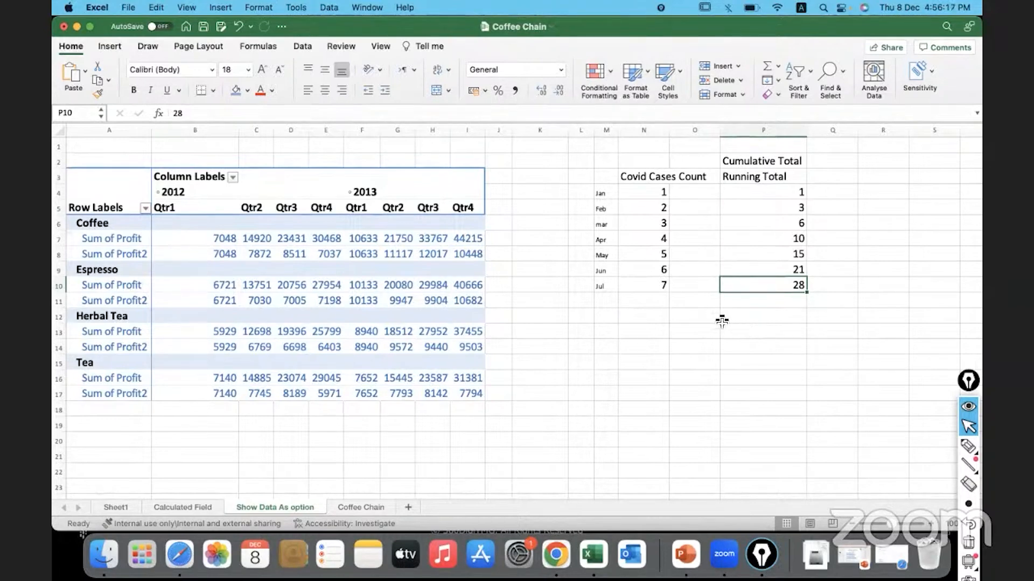
click(201, 257)
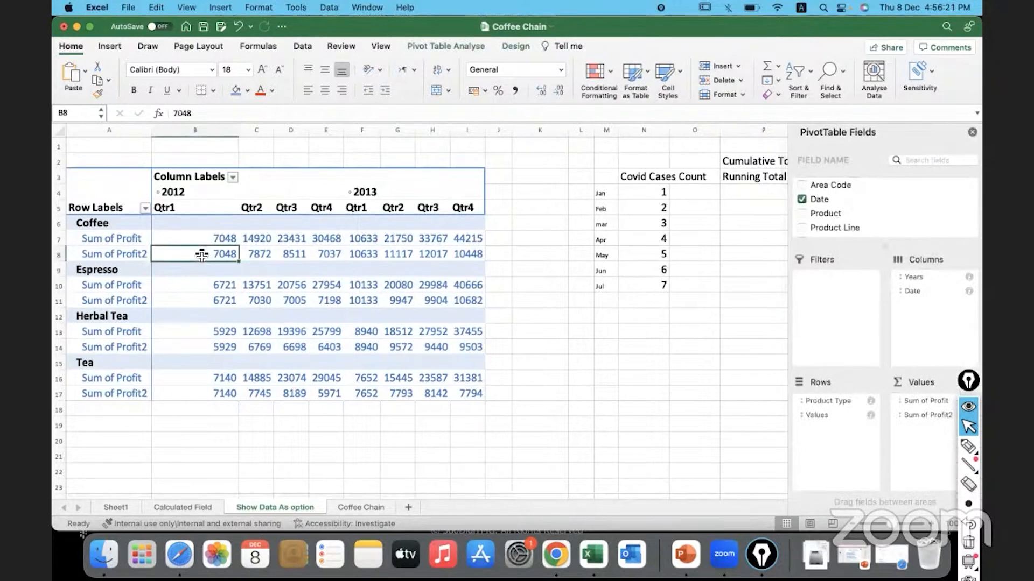
click(258, 255)
click(307, 260)
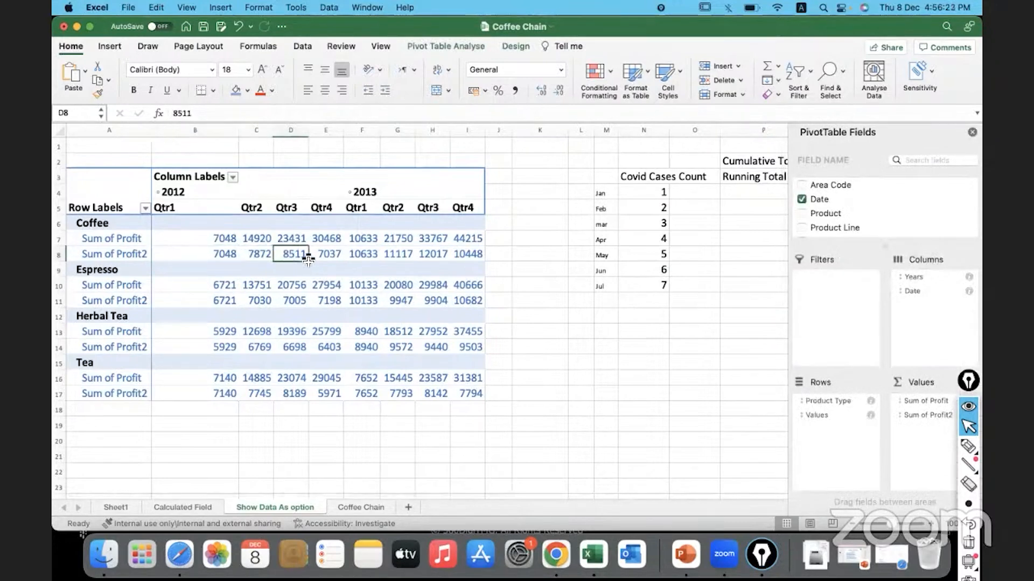
With the Epic Pen, bracket Coffee's Sum of Profit row, circle its 2012 Qtr2 to Qtr4 totals and link the Sum of Profit2 quarters beneath
click(968, 446)
drag(199, 228, 201, 246)
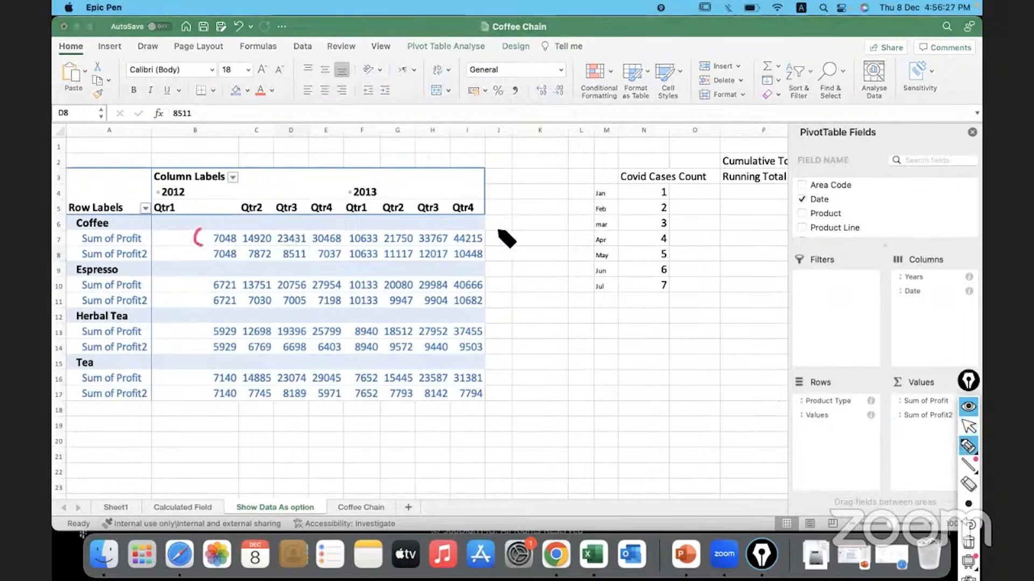
drag(488, 229, 488, 248)
mouse_move(243, 245)
mouse_down()
mouse_move(275, 235)
mouse_move(245, 235)
mouse_move(245, 245)
mouse_move(260, 267)
mouse_move(287, 265)
mouse_move(307, 231)
mouse_move(273, 232)
mouse_move(291, 263)
mouse_move(314, 270)
mouse_move(342, 222)
mouse_move(318, 237)
mouse_up()
Draw a vertical line separating the two years in the pivot table and handwrite 2012 and 2013 below each half
drag(345, 130, 349, 457)
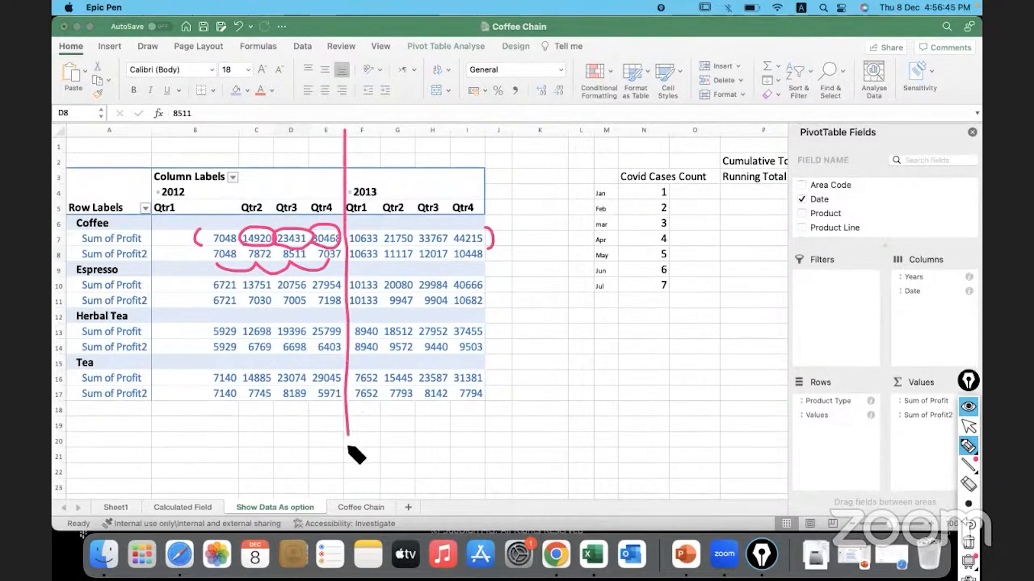
mouse_move(247, 449)
mouse_down()
mouse_move(309, 431)
mouse_move(326, 443)
mouse_up()
mouse_move(396, 440)
mouse_down()
mouse_move(422, 445)
mouse_move(447, 427)
mouse_move(483, 447)
mouse_move(469, 451)
mouse_up()
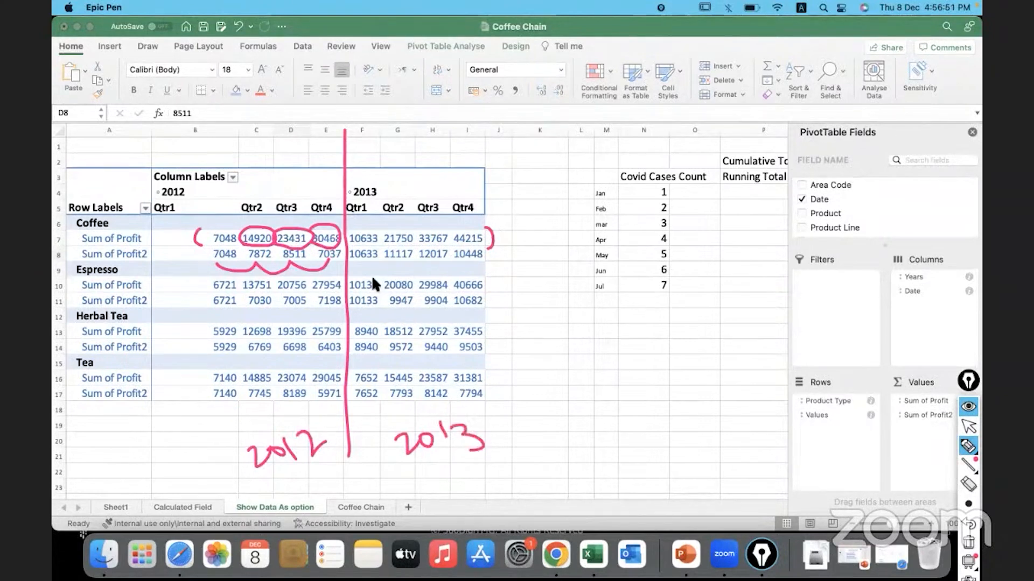
Underline Coffee's 2013 quarterly Sum of Profit2 values, circle the Qtr2 to Qtr4 running totals above them and mark the year-end values
mouse_move(350, 260)
mouse_down()
mouse_move(366, 260)
mouse_move(362, 245)
mouse_move(413, 258)
mouse_up()
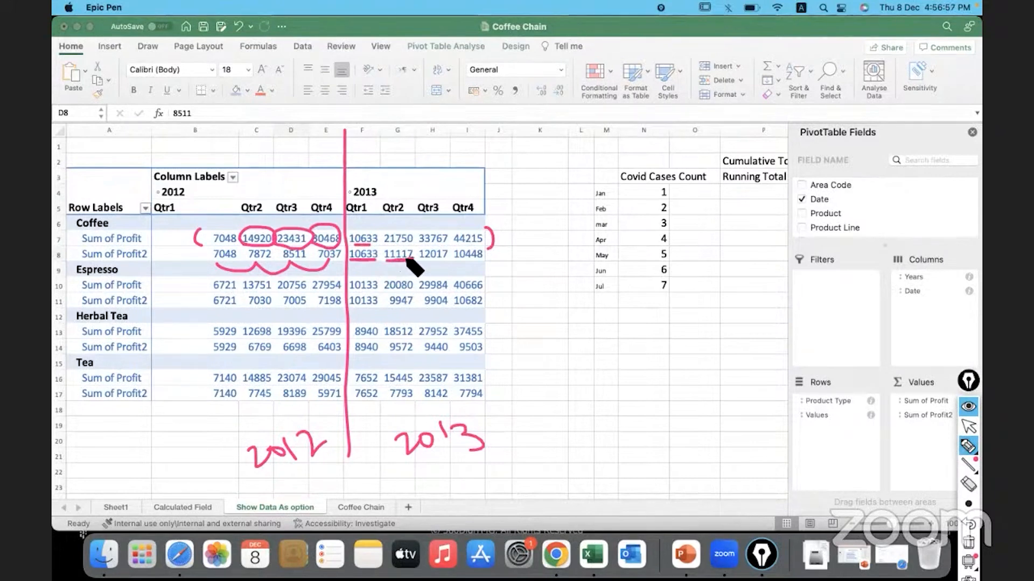
drag(362, 261, 393, 266)
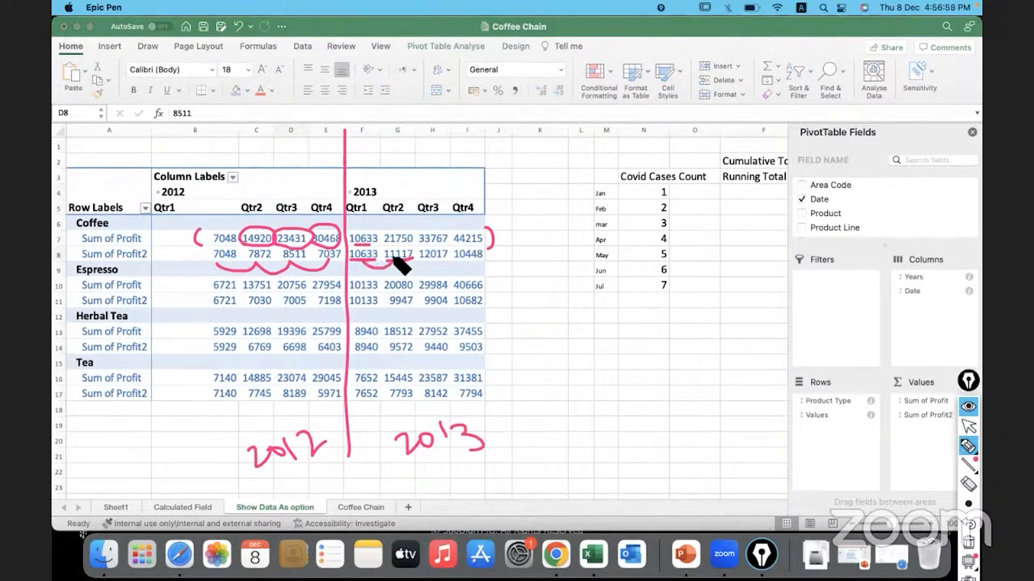
drag(414, 231, 380, 237)
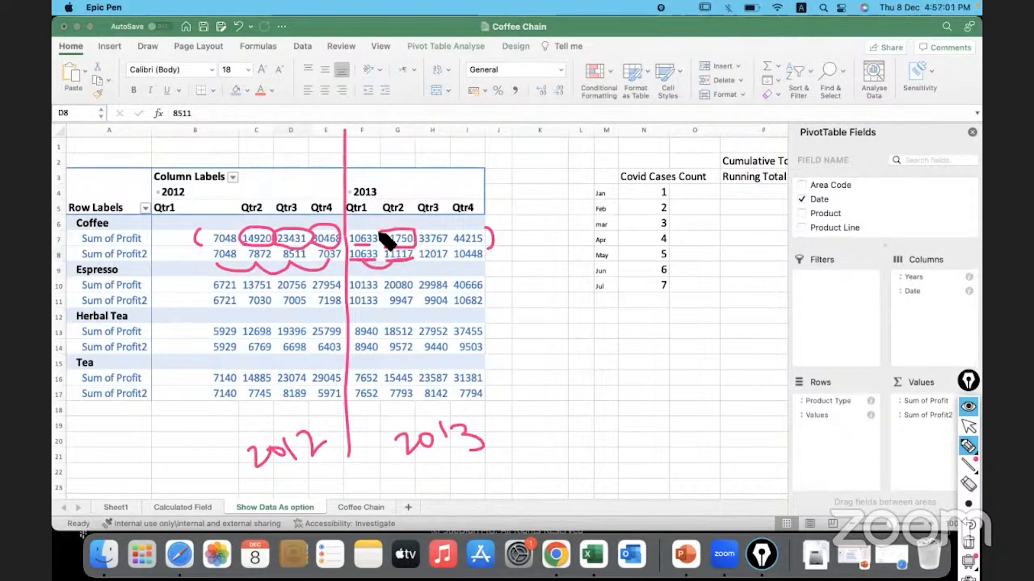
mouse_move(419, 265)
mouse_down()
mouse_move(446, 265)
mouse_move(447, 227)
mouse_move(416, 227)
mouse_move(418, 246)
mouse_move(483, 261)
mouse_up()
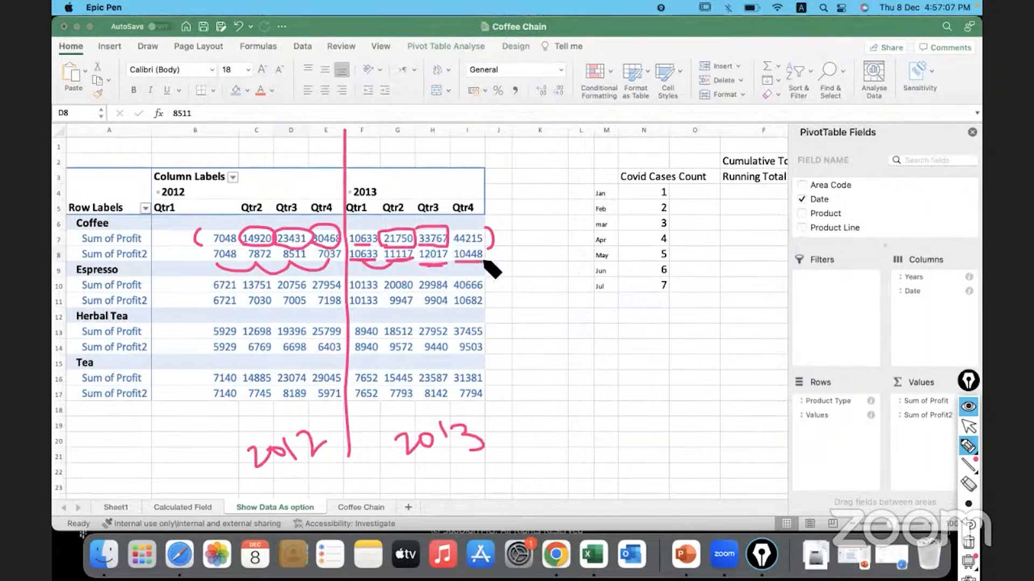
drag(381, 164, 326, 205)
mouse_move(466, 272)
mouse_down()
mouse_move(519, 240)
mouse_move(458, 229)
mouse_move(467, 249)
mouse_move(519, 203)
mouse_up()
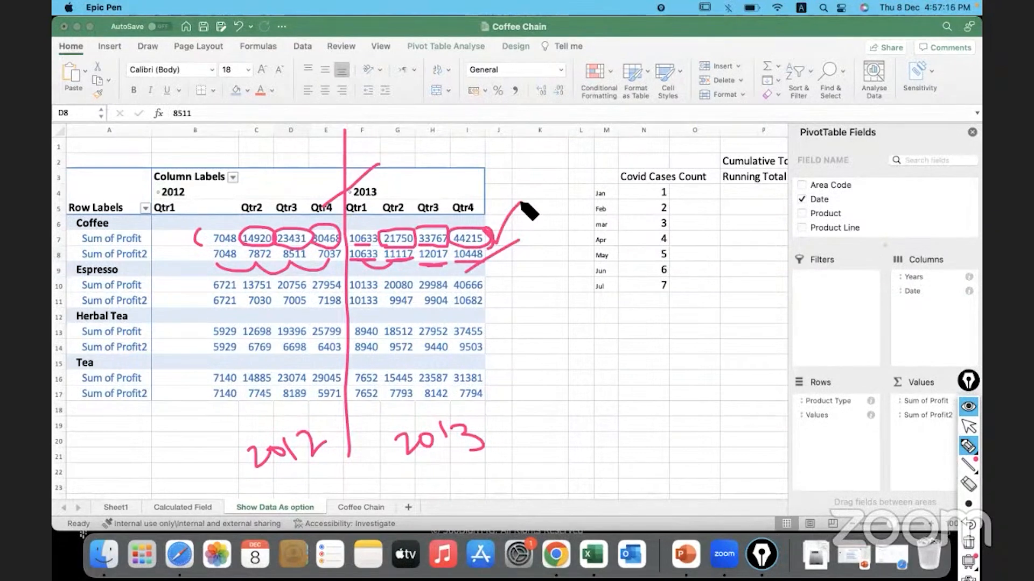
Clear all pen annotations from the screen and return to the normal pointer
click(969, 543)
mouse_move(971, 460)
click(969, 427)
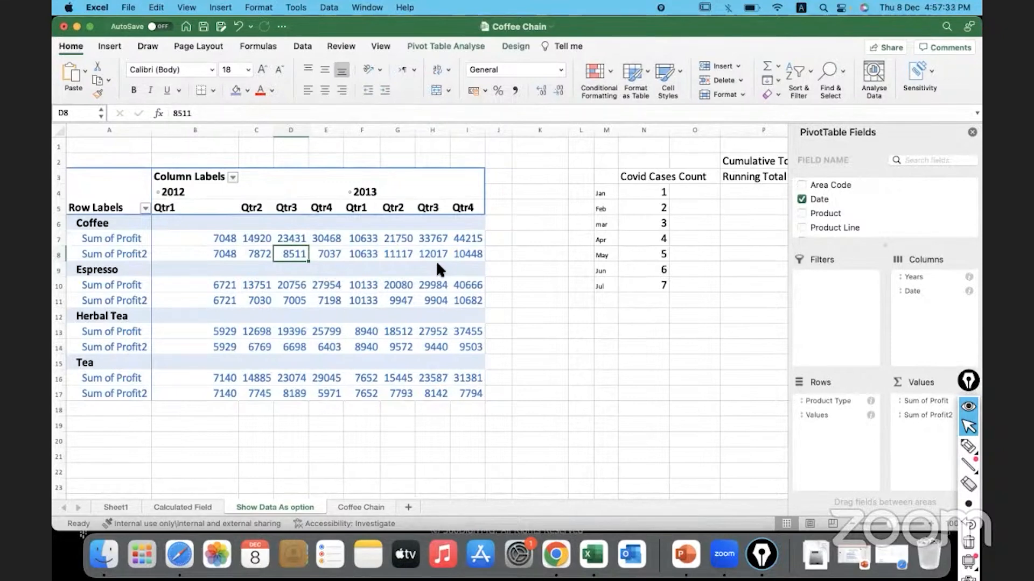
View the Show Values As options for Sum of Profit2, close them unchanged and select Coffee's 2013 Qtr1 value
click(438, 262)
right_click(434, 253)
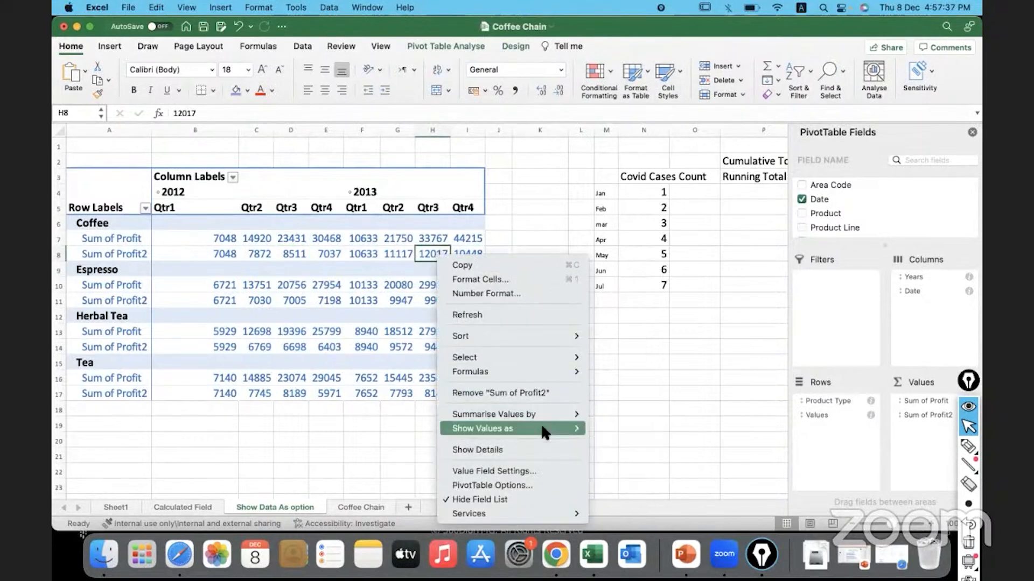
mouse_move(560, 429)
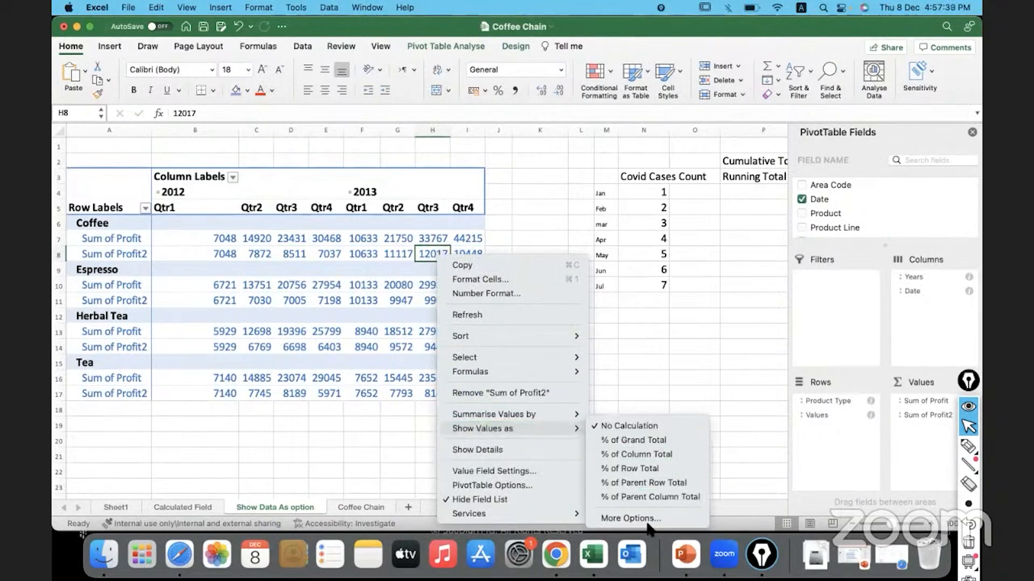
click(354, 236)
click(358, 253)
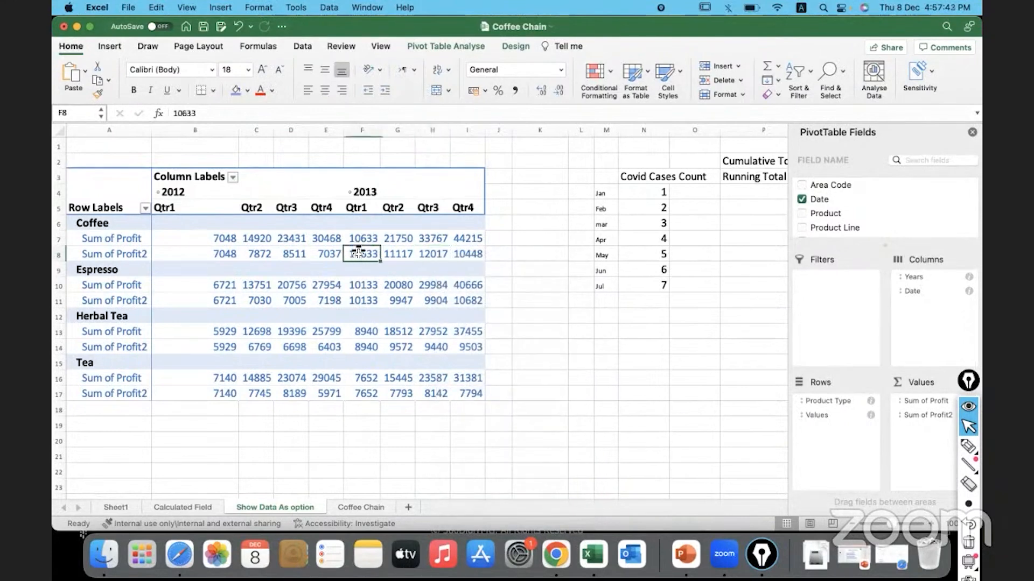